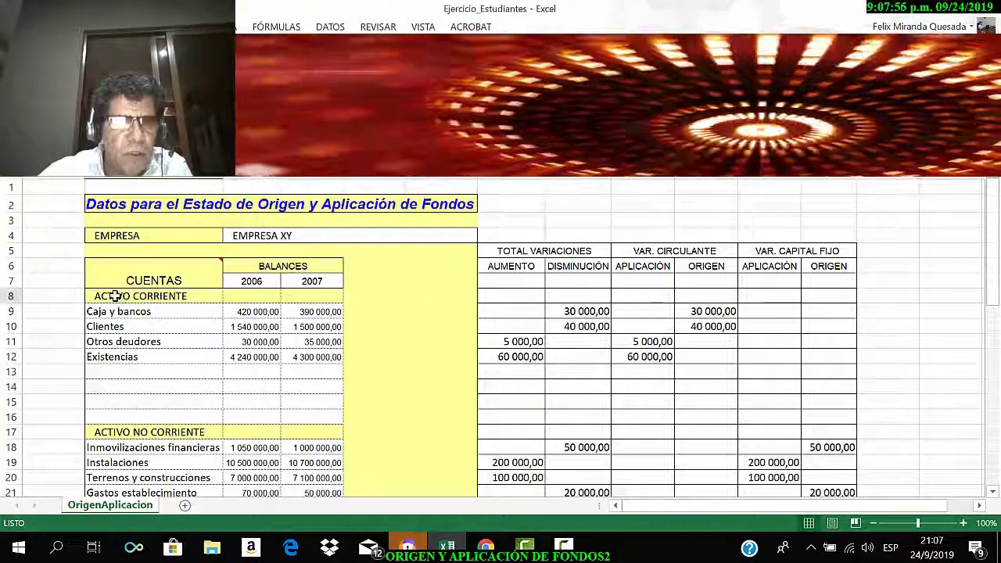
Review the ACTIVO CORRIENTE accounts and their 2006 and 2007 balances, ending on Caja y bancos
left_click_drag(116, 296, 289, 363)
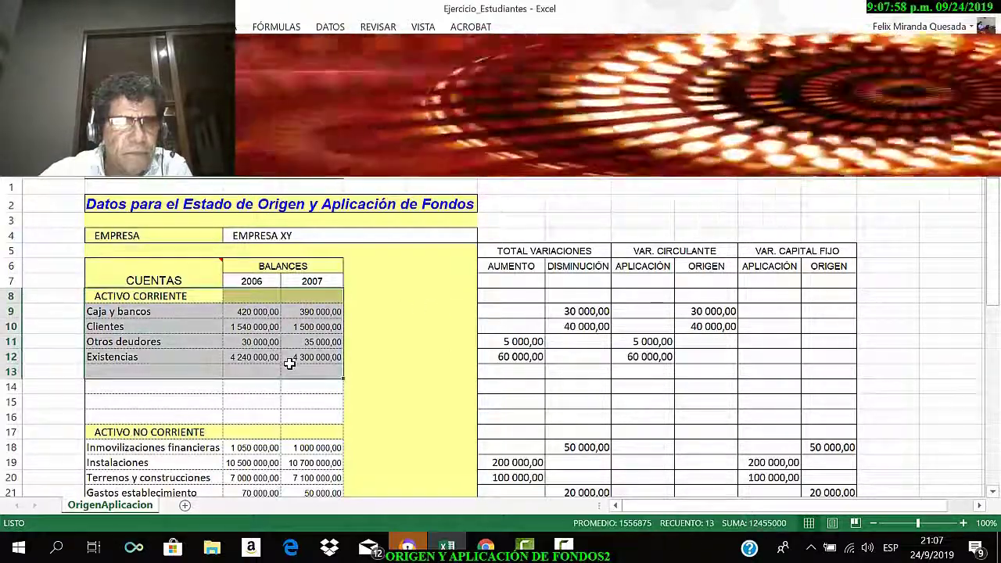
left_click(286, 358)
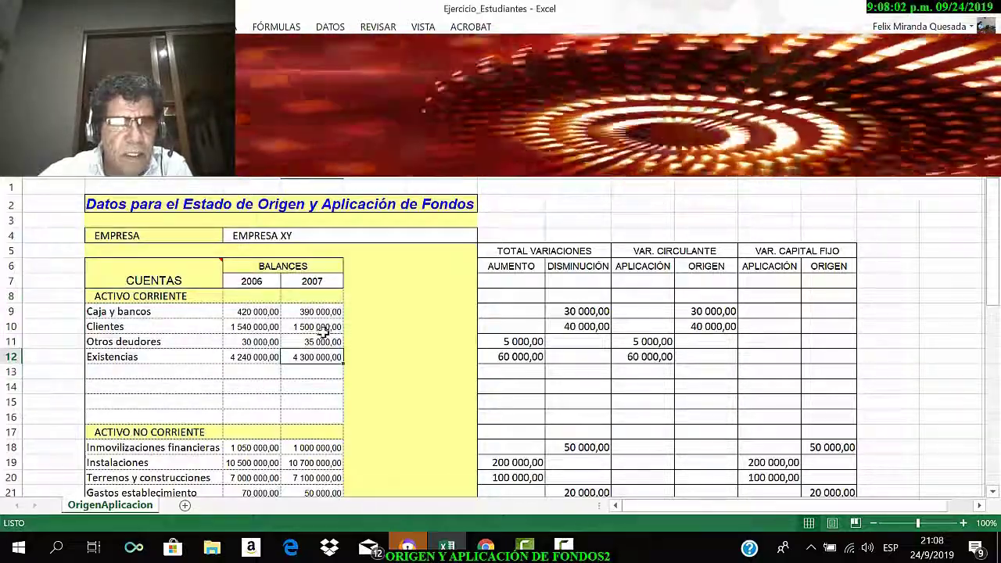
left_click(254, 282)
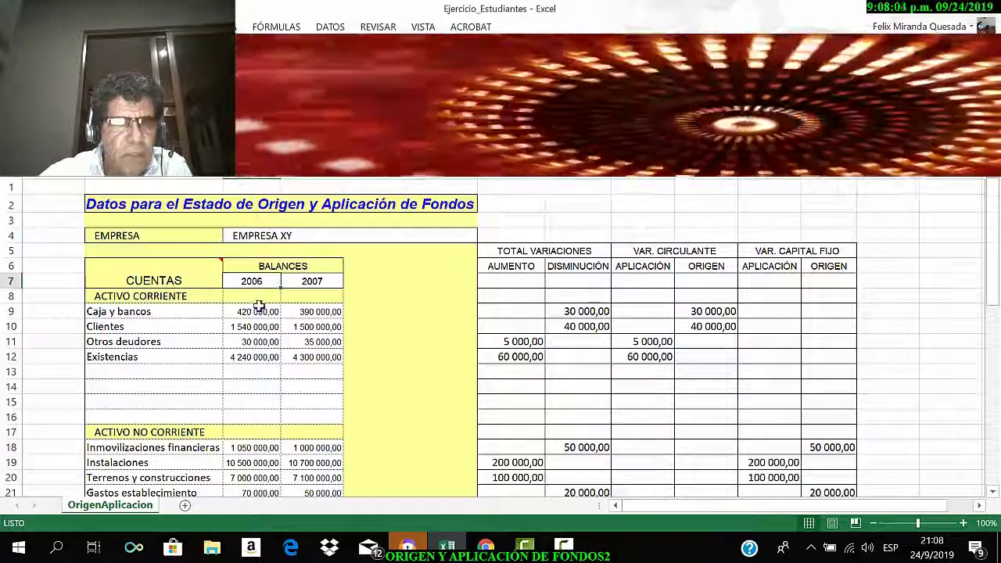
left_click(310, 280)
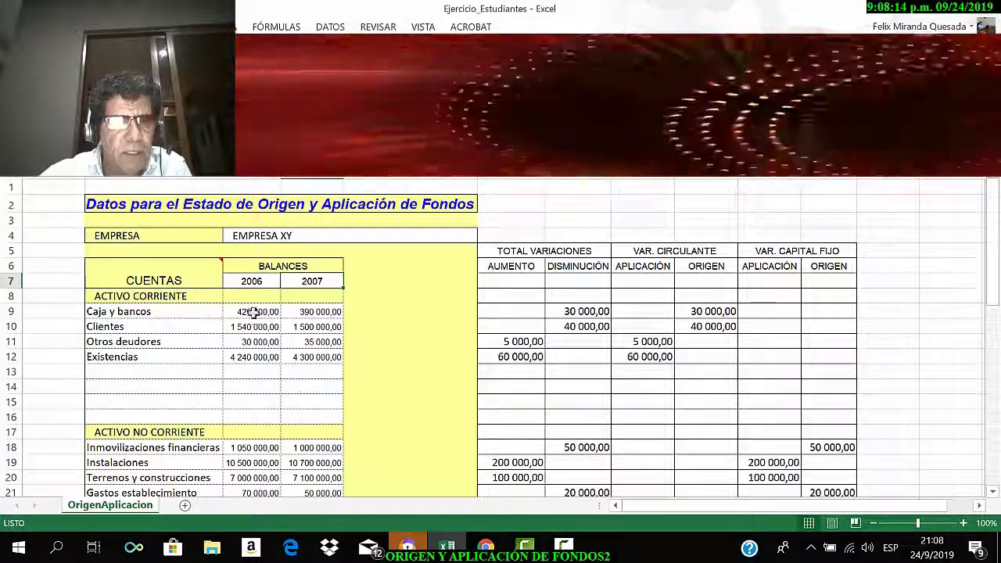
left_click(164, 311)
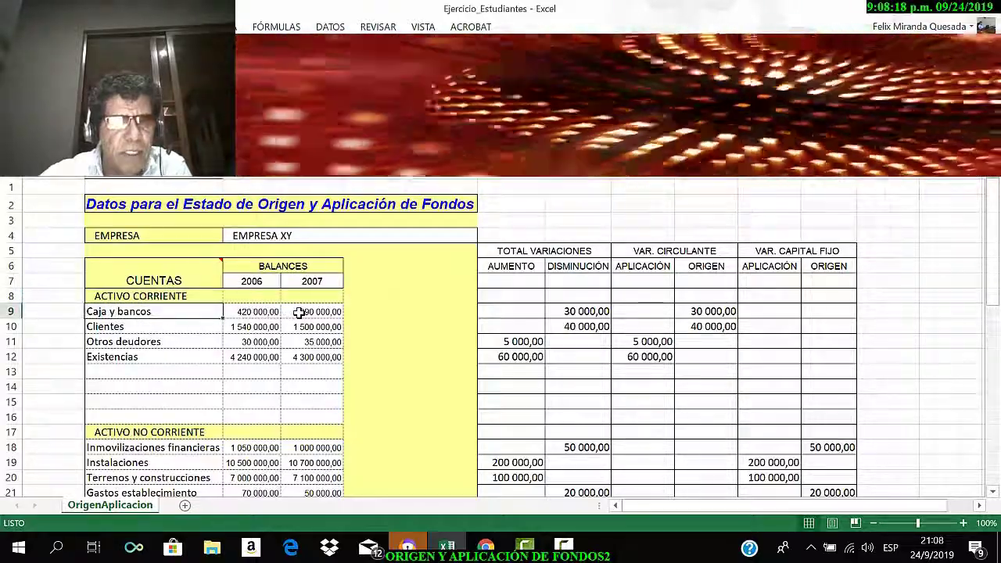
left_click(296, 312)
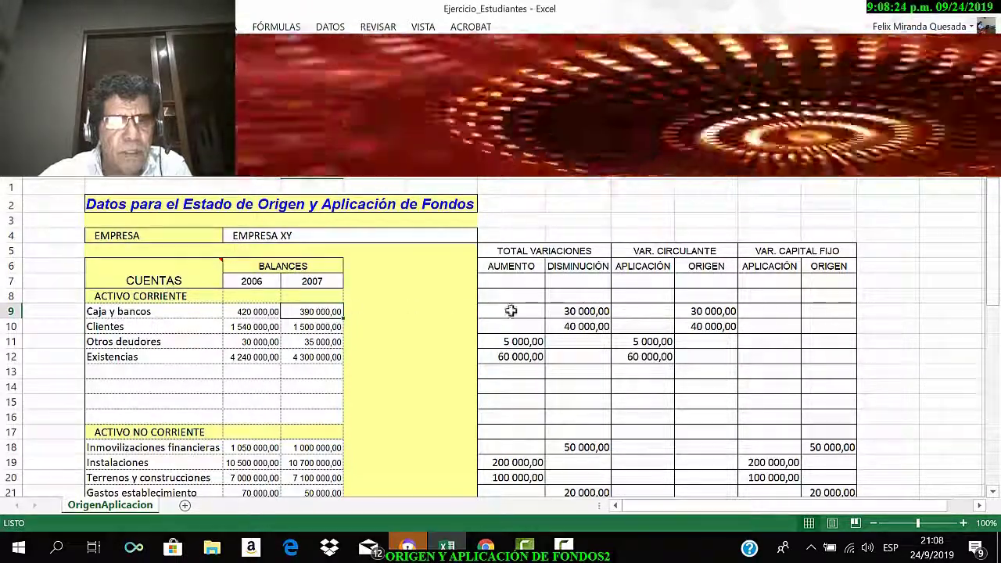
Calculate the Caja y bancos decrease in the DISMINUCIÓN column (H9) as the 2006 balance minus the 2007 balance, +C9-D9
left_click(571, 312)
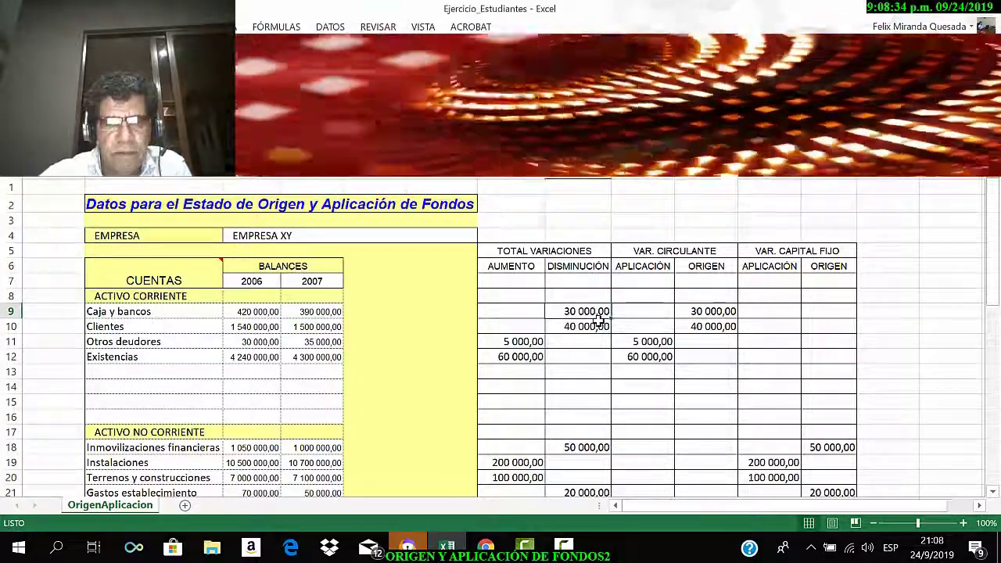
type("\"")
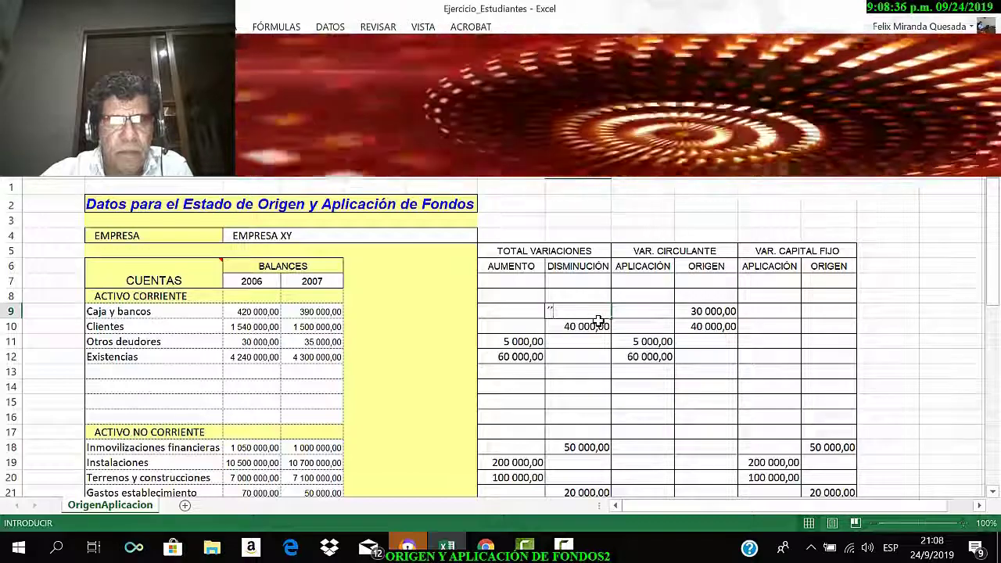
key("BackSpace")
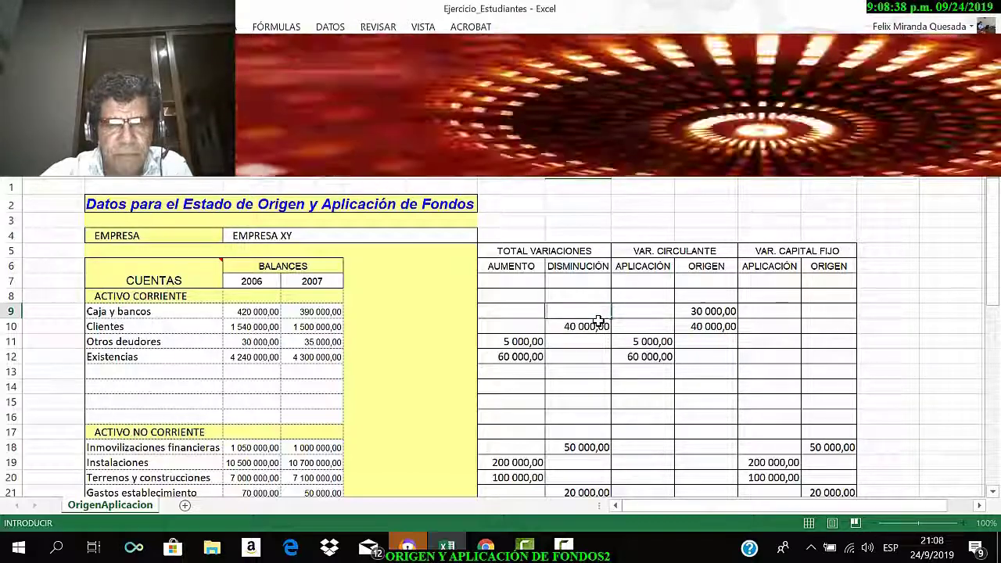
type("+")
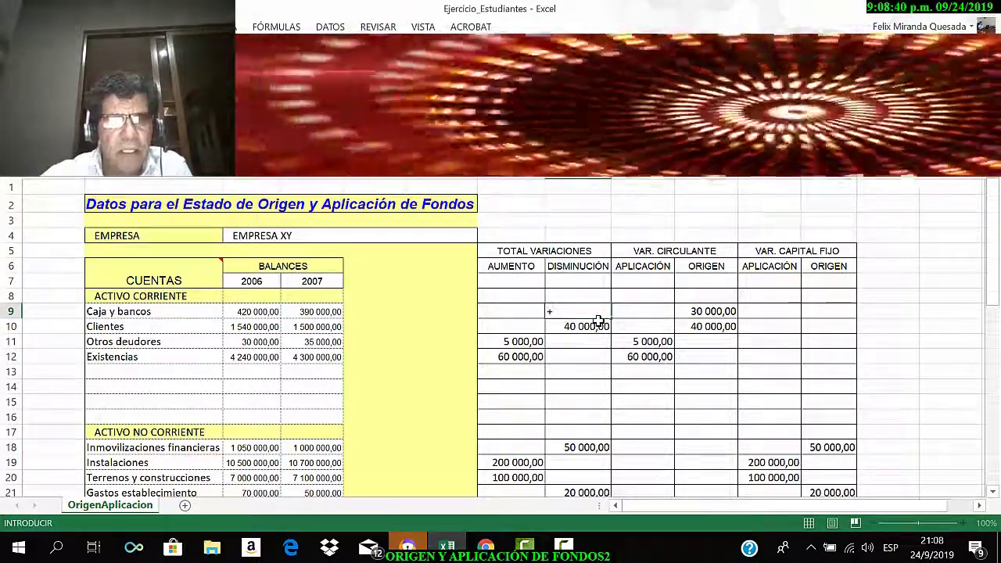
left_click(268, 312)
type("-")
left_click(301, 311)
key("Return")
Shade the Caja y bancos amounts under DISMINUCIÓN (H9) and VAR. CIRCULANTE ORIGEN (J9) grey
left_click(551, 311)
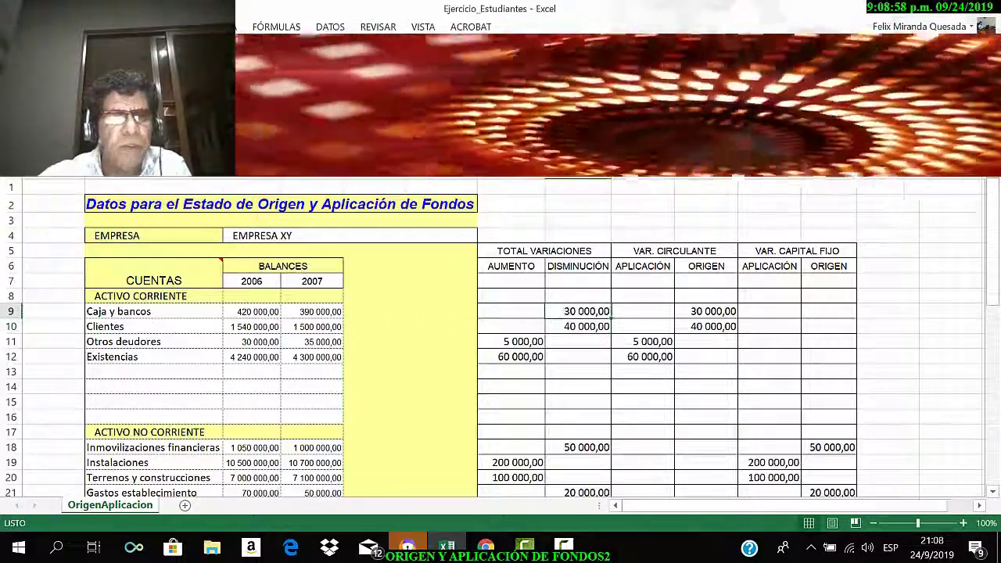
key("alt+h")
key("h")
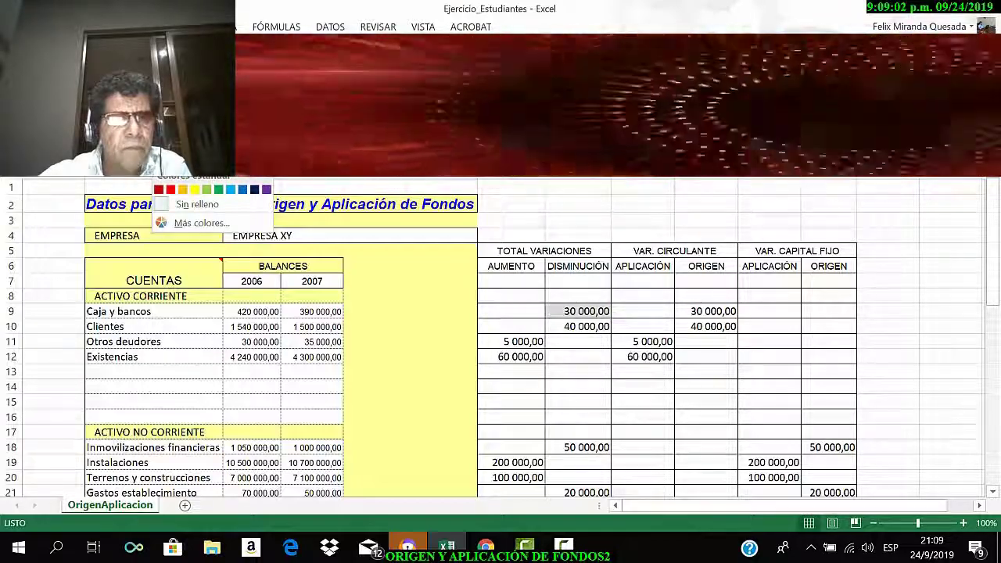
key("Escape")
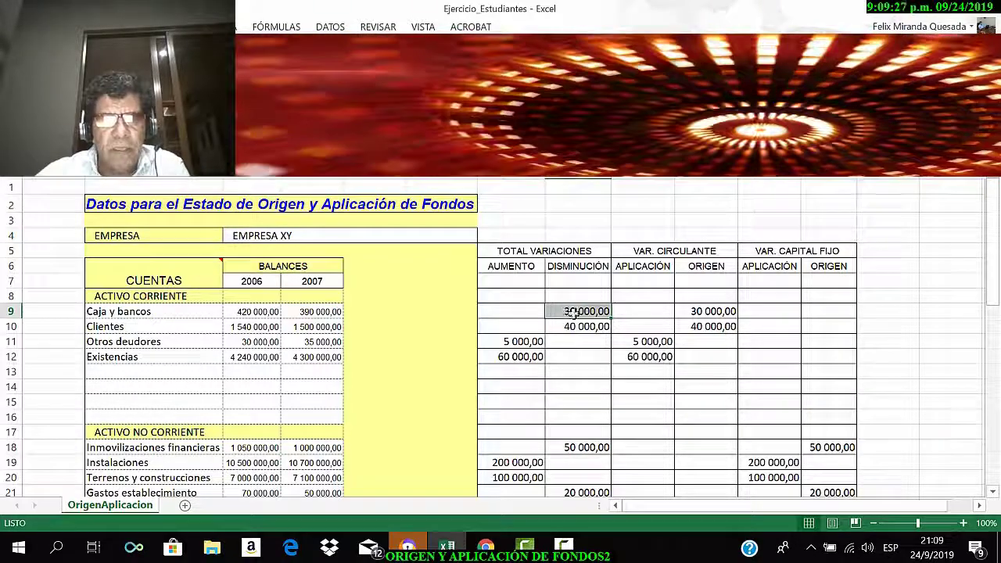
left_click(706, 311)
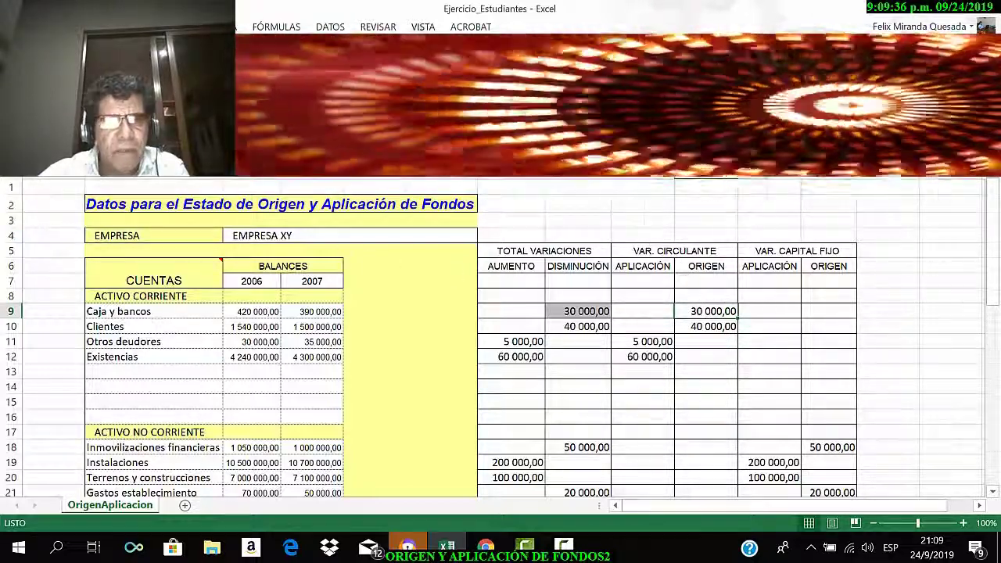
key("F4")
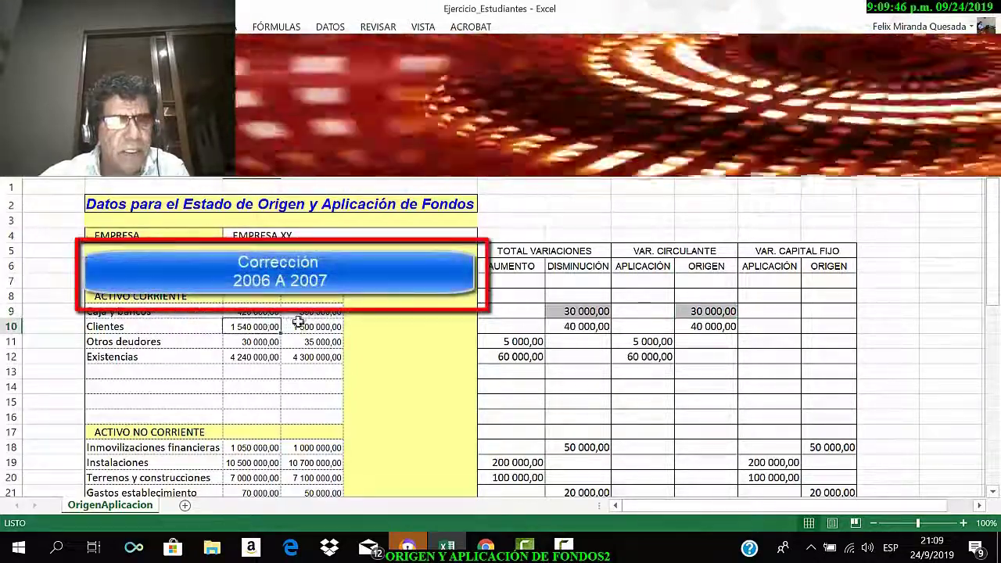
Calculate the Clientes decrease in the DISMINUCIÓN column (H10) with the formula +C10-D10
left_click(302, 324)
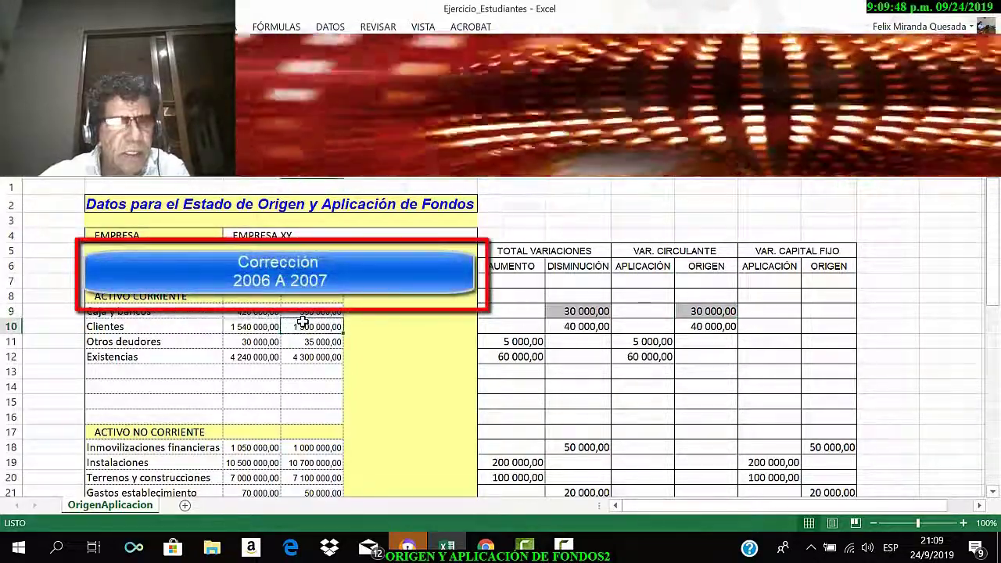
left_click(563, 327)
type("+")
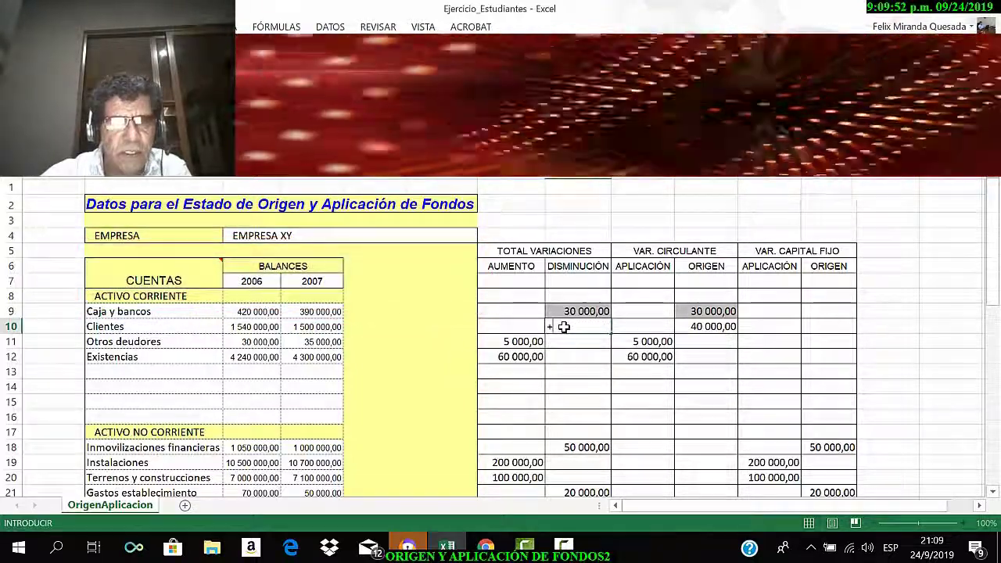
left_click(262, 328)
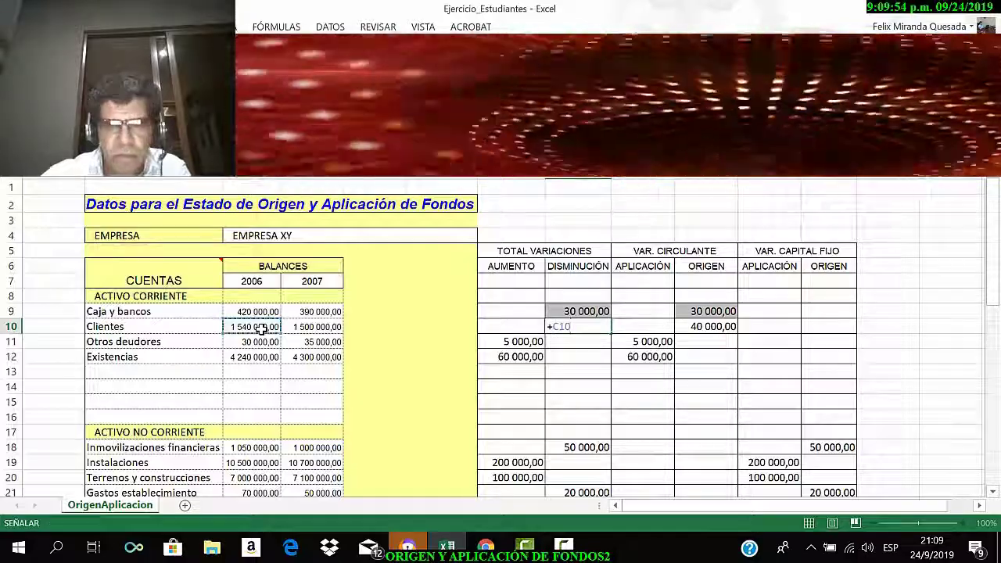
type("-")
left_click(309, 328)
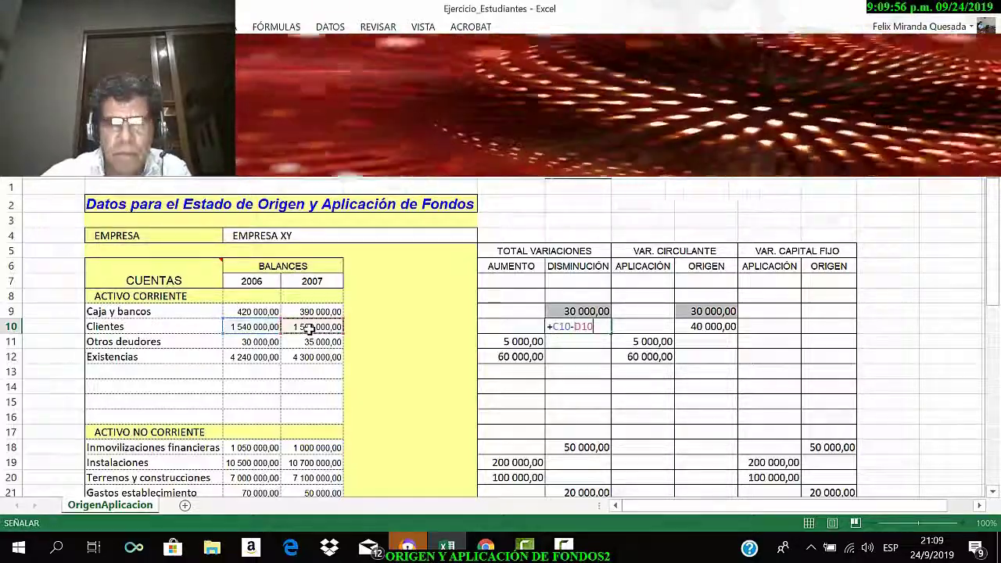
key("Return")
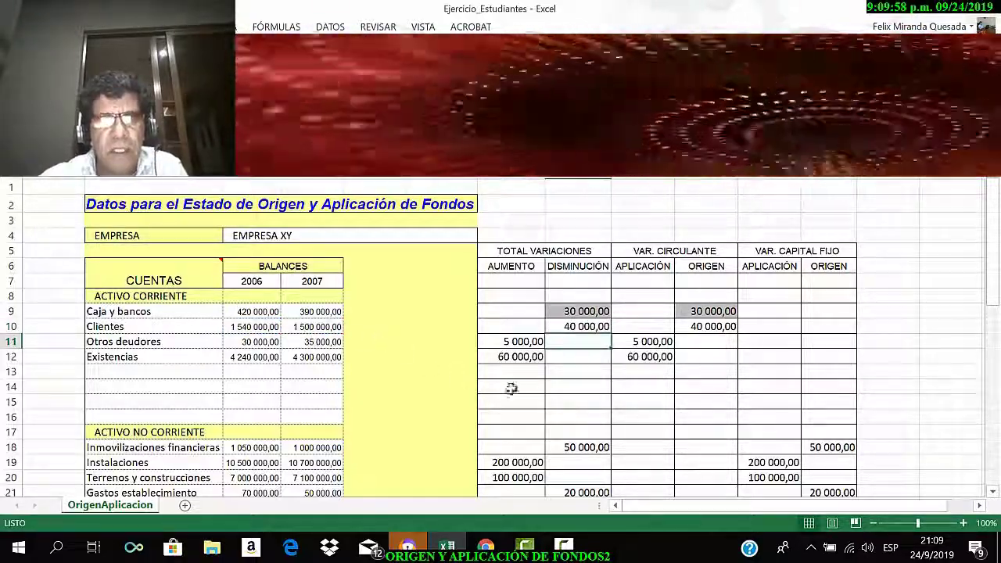
Shade the Clientes amounts under DISMINUCIÓN (H10) and VAR. CIRCULANTE ORIGEN (J10) grey
left_click(586, 326)
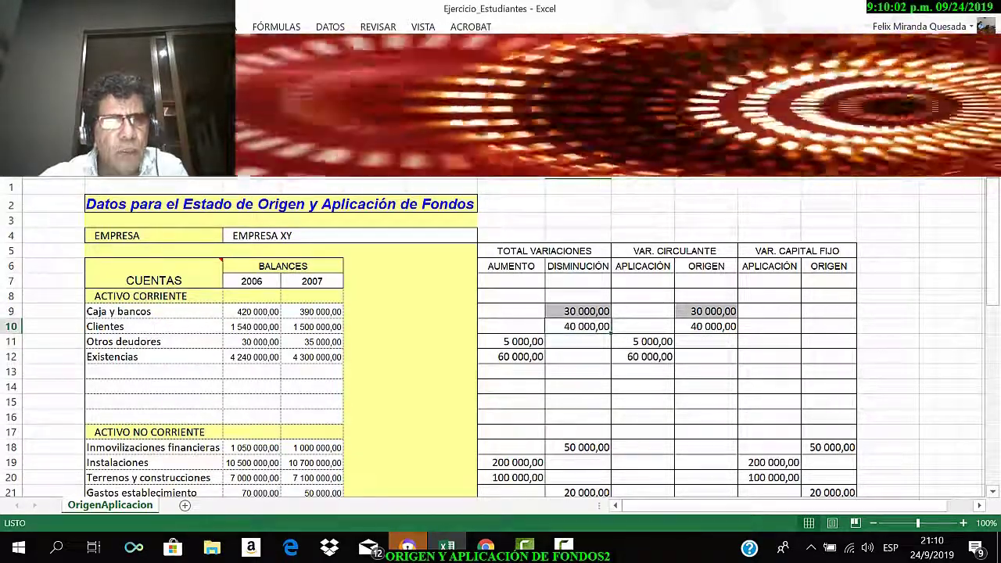
key("F4")
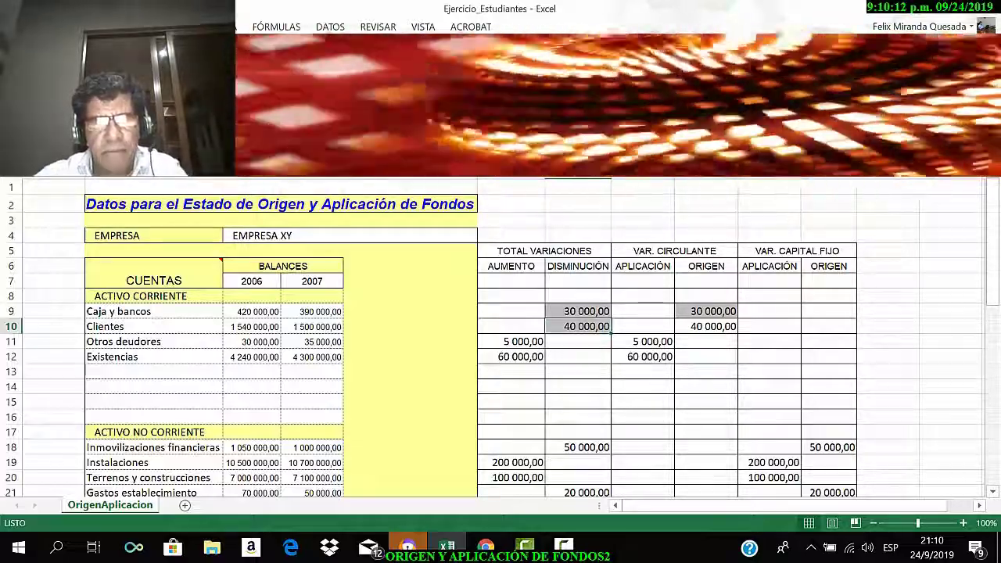
left_click(706, 326)
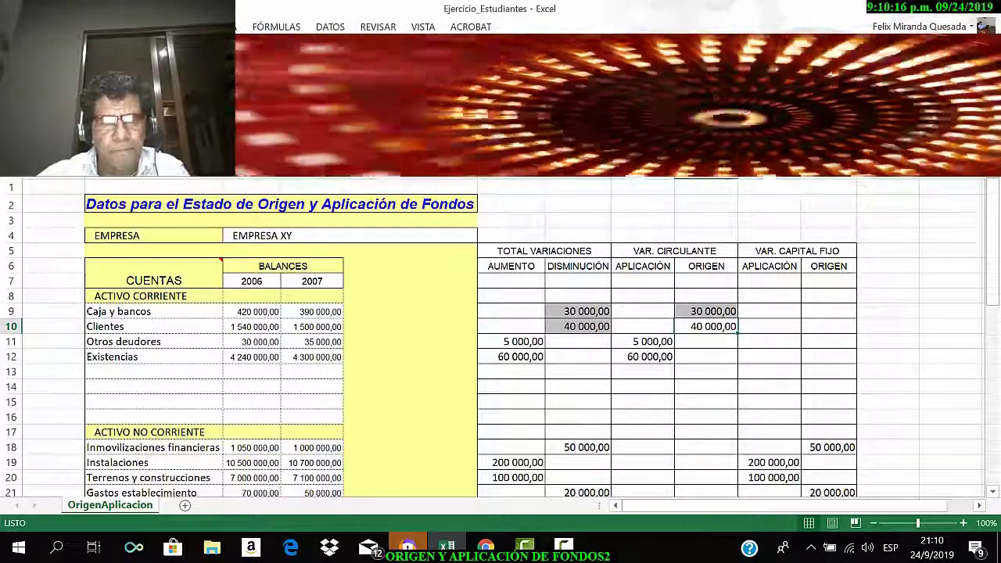
key("F4")
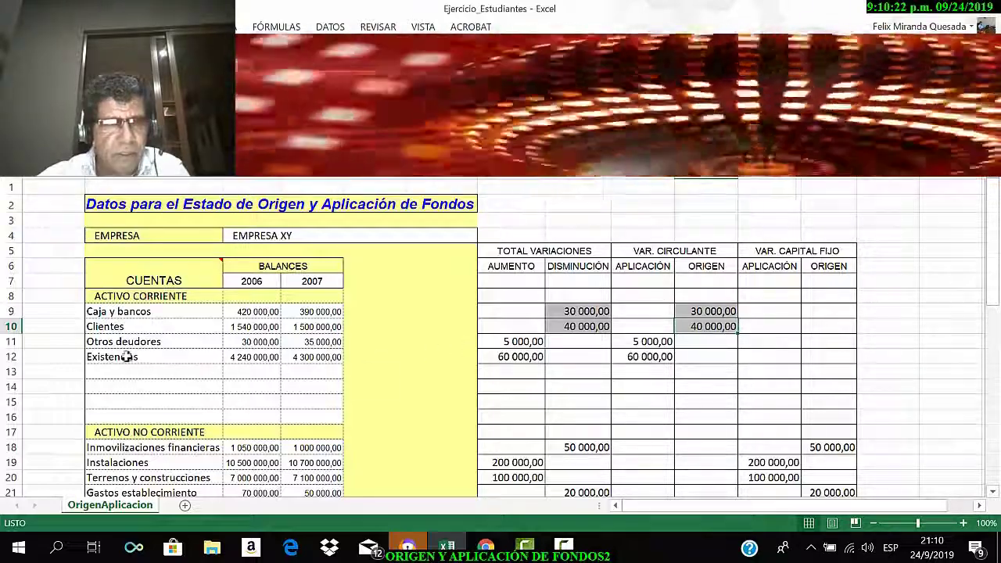
Calculate the Otros deudores increase in the AUMENTO column (G11) with the formula +D11-C11 and shade that cell grey
left_click(123, 326)
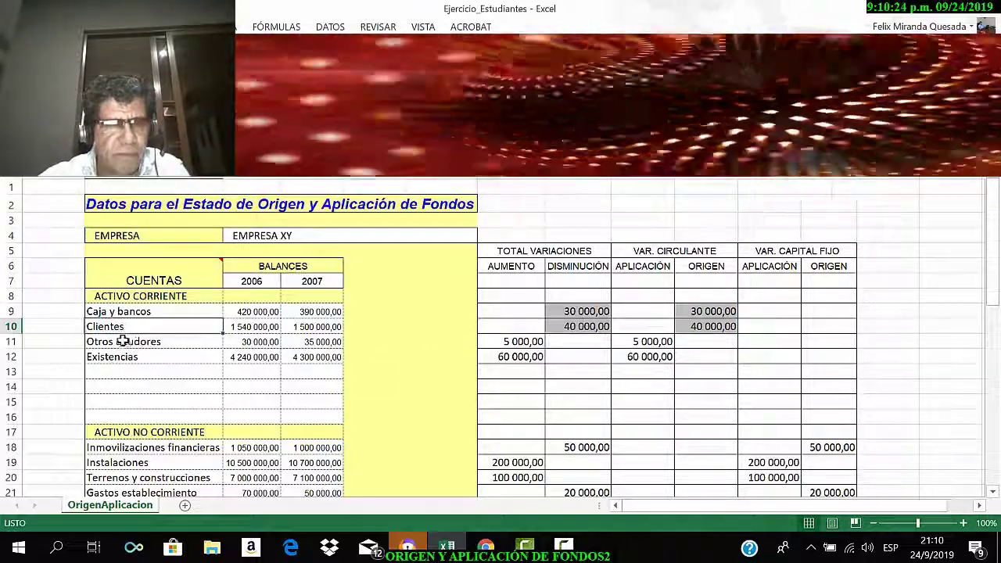
left_click(122, 341)
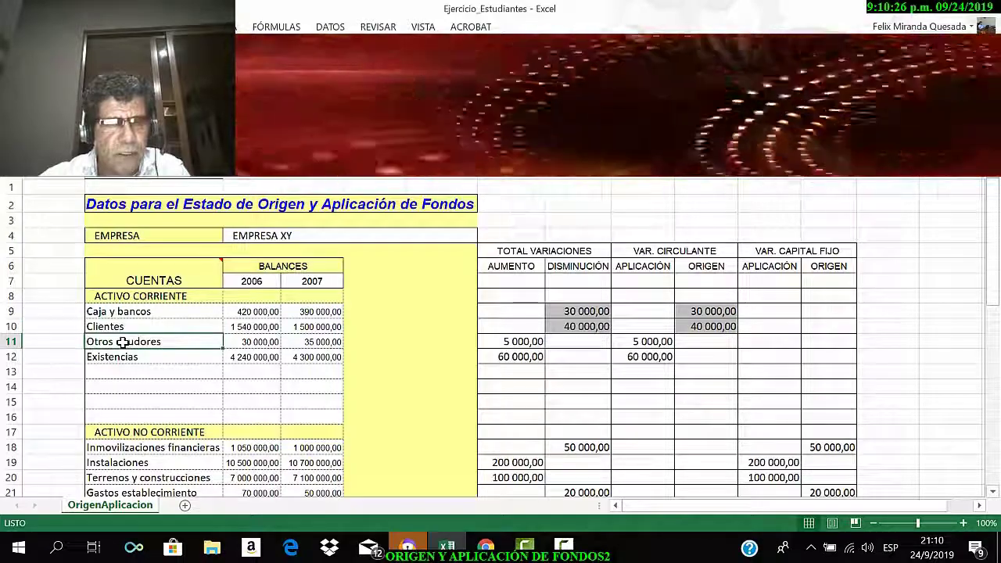
left_click(255, 342)
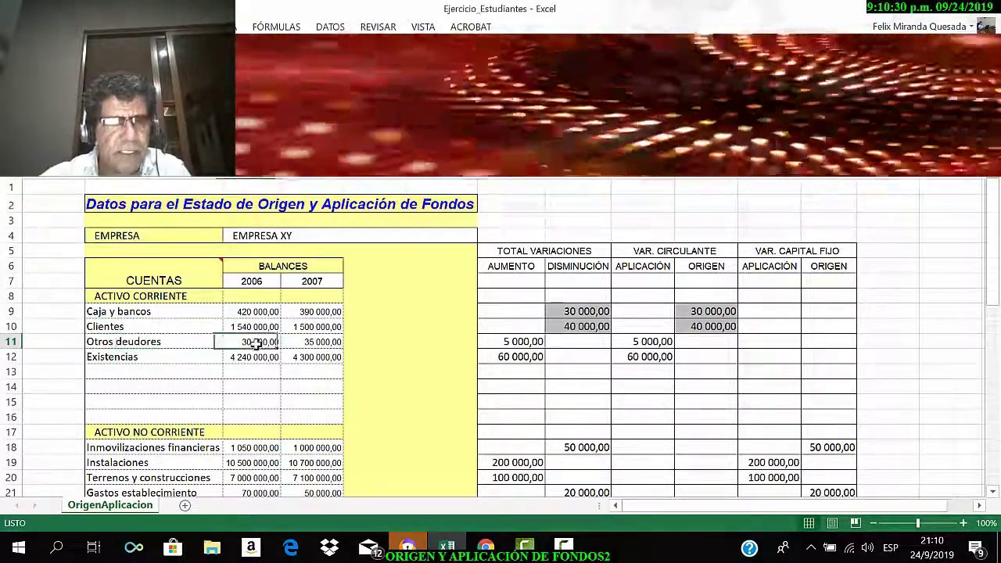
left_click(304, 342)
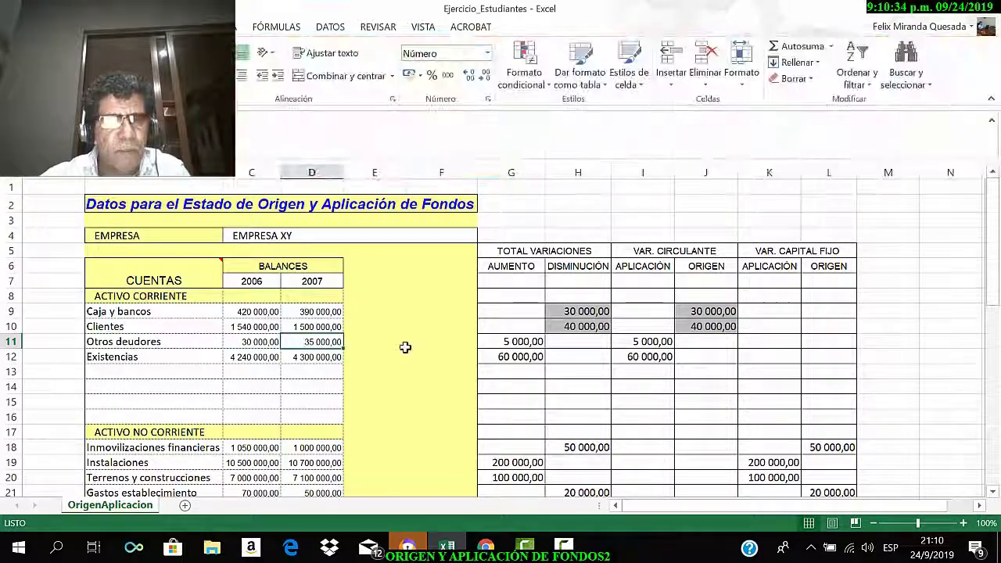
left_click(501, 341)
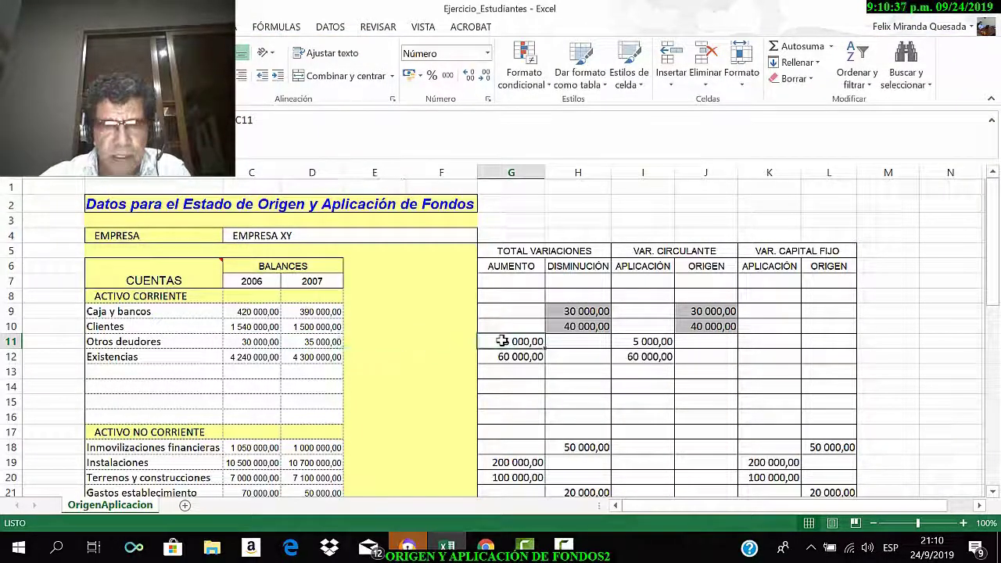
type("+")
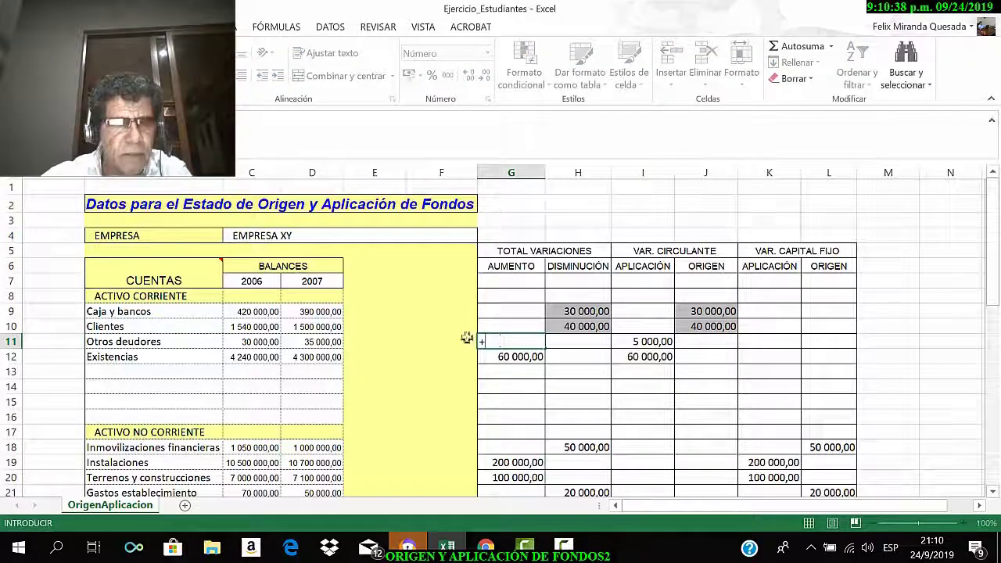
left_click(327, 341)
type("-")
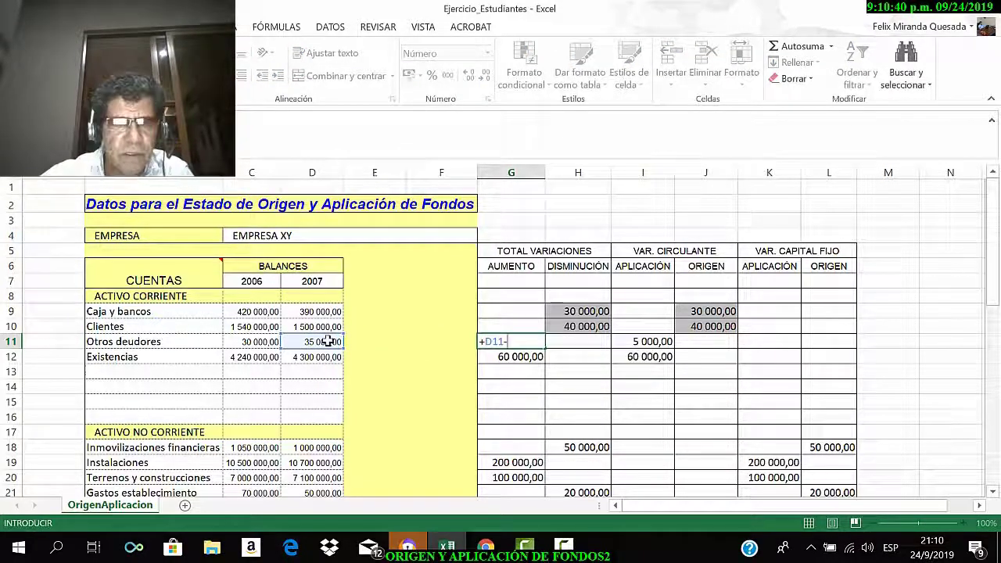
left_click(240, 344)
key("Return")
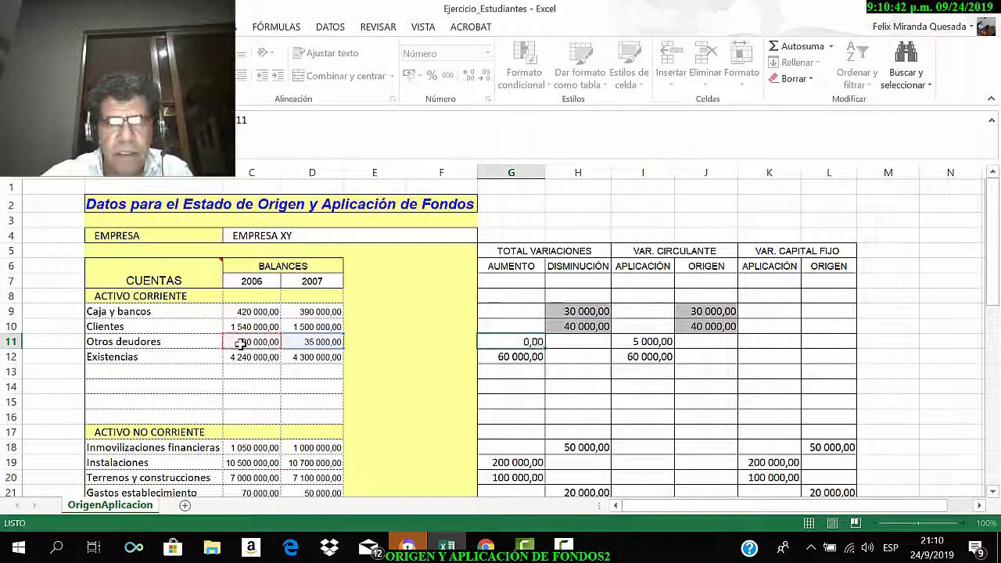
left_click(520, 338)
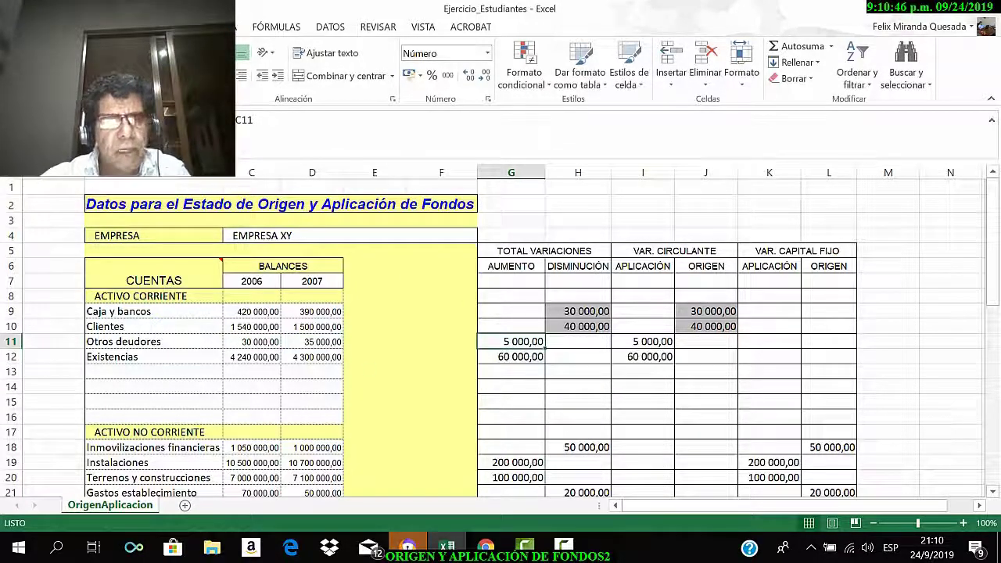
key("ctrl+c")
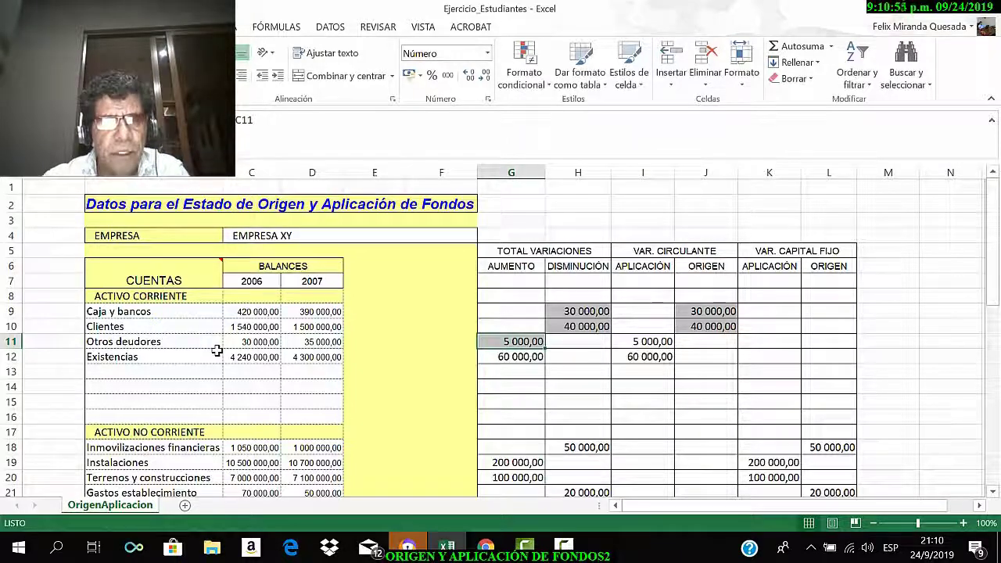
Carry the Otros deudores increase into VAR. CIRCULANTE APLICACIÓN (I11) with the formula +G11 and shade that cell grey
left_click(641, 344)
type("+")
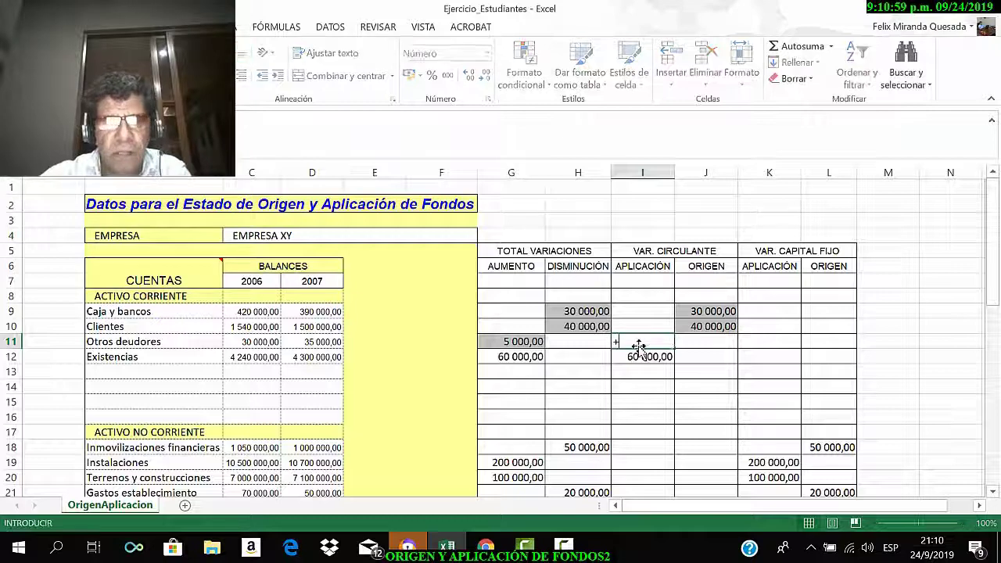
left_click(524, 344)
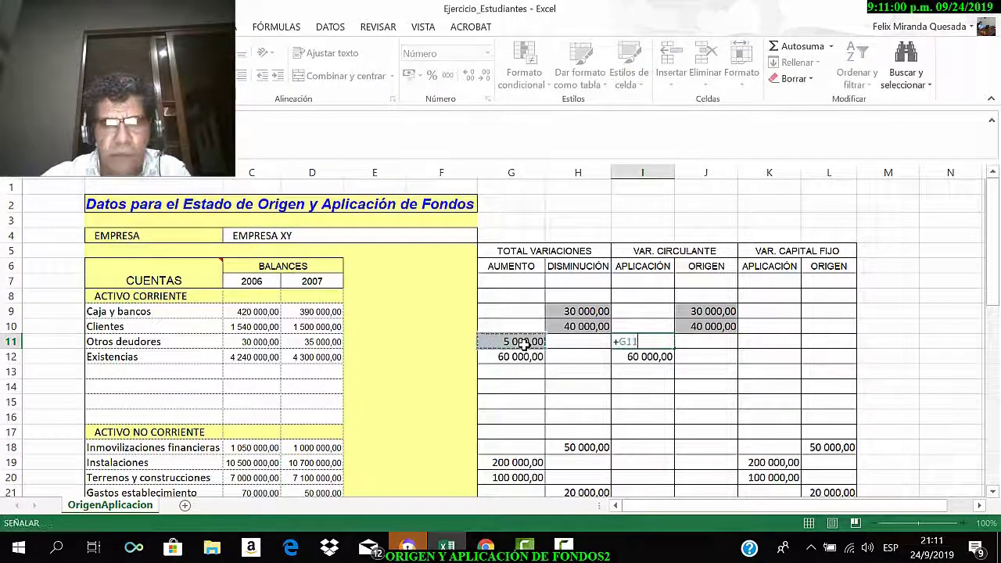
key("Return")
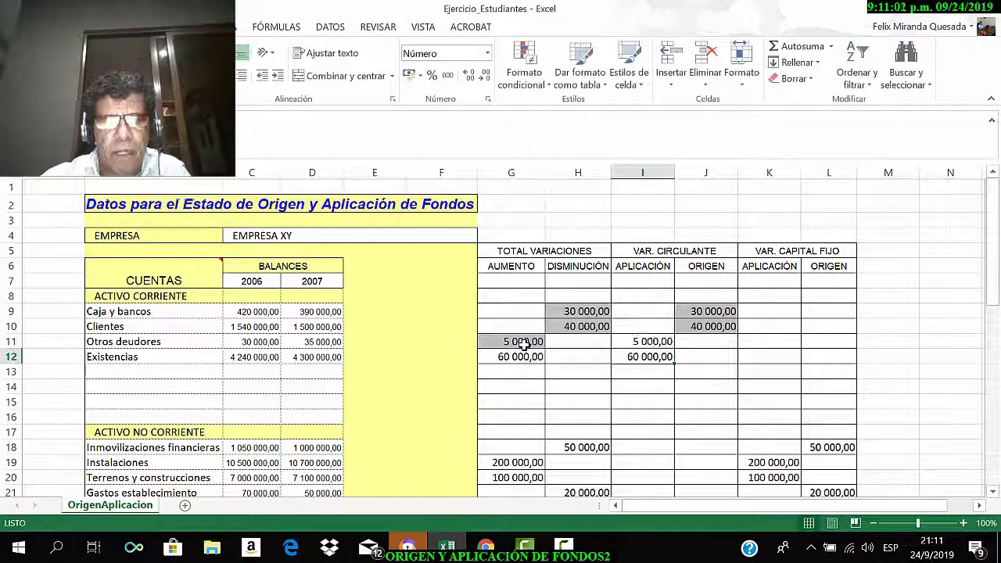
left_click(639, 342)
left_click(199, 76)
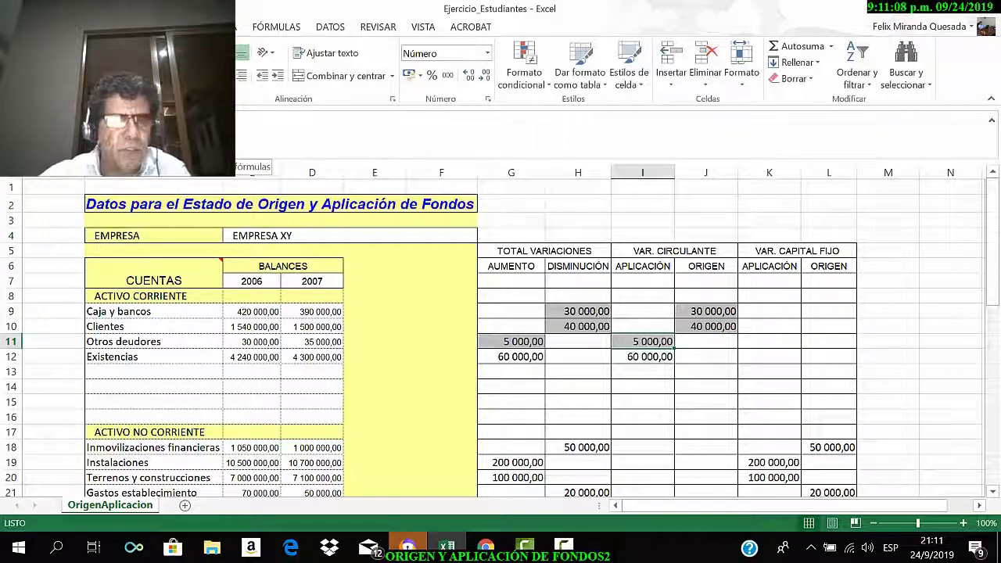
Calculate the Existencias increase in the AUMENTO column (G12) with the formula +D12-C12 and shade that cell grey
left_click(114, 357)
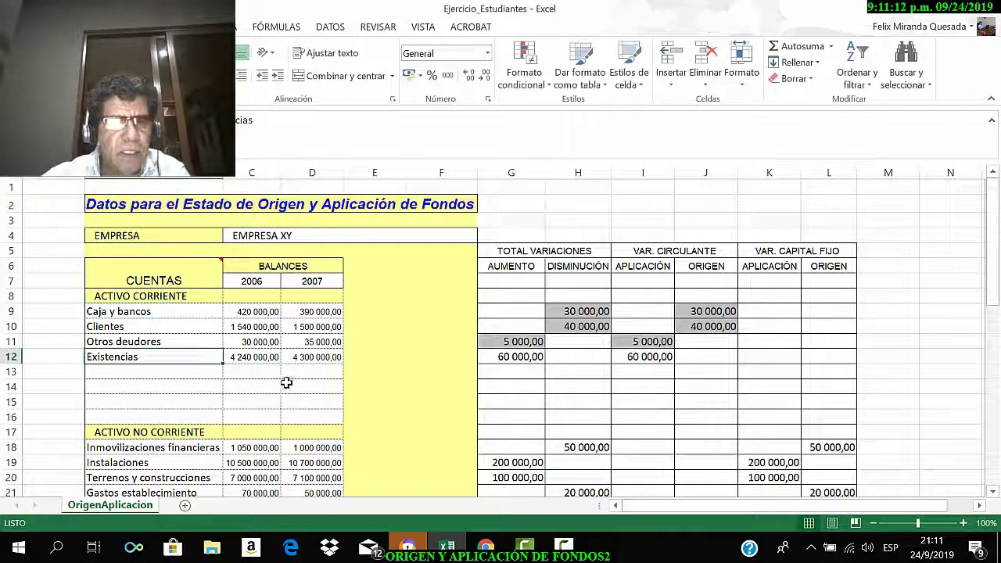
left_click(254, 355)
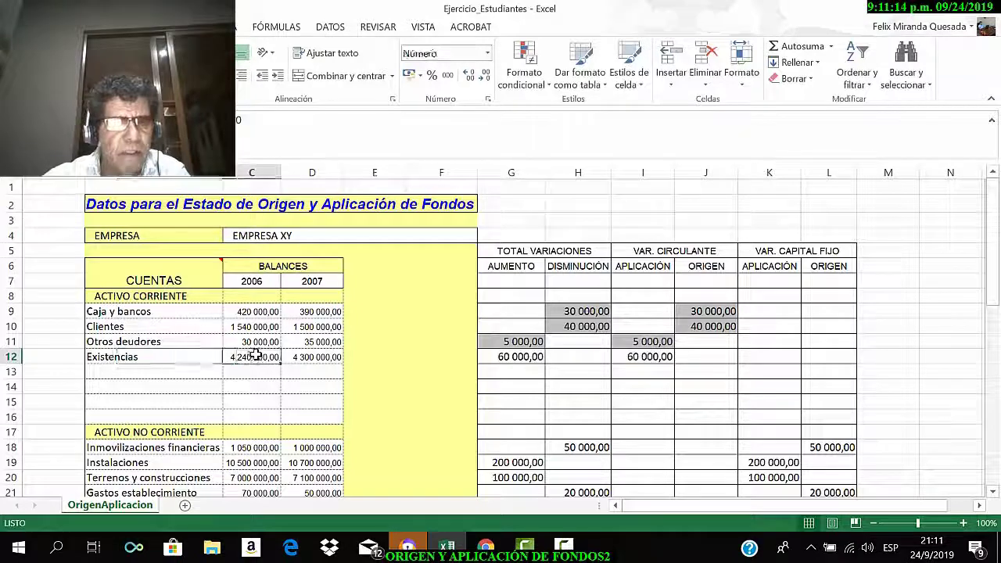
left_click(322, 359)
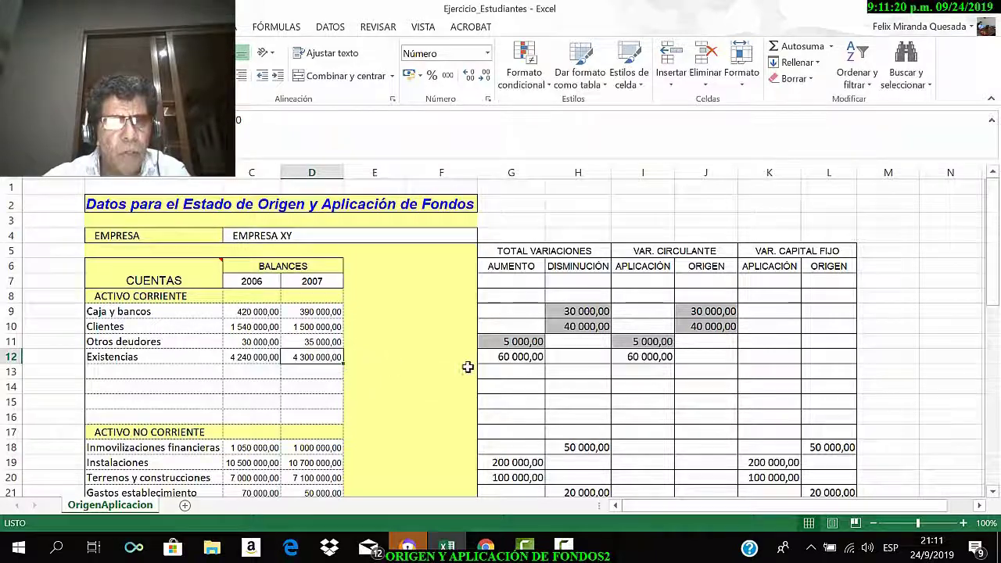
left_click(506, 357)
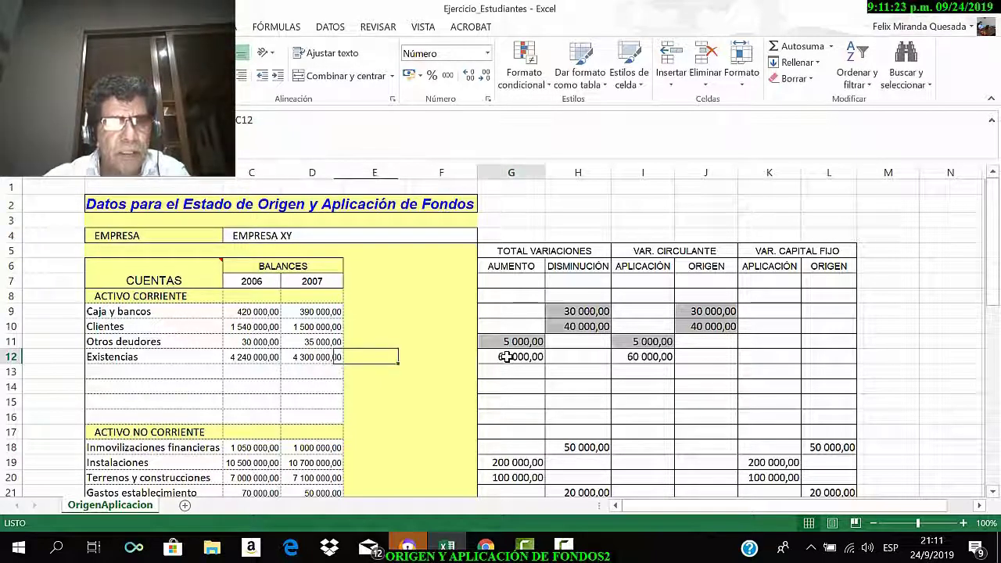
type("+")
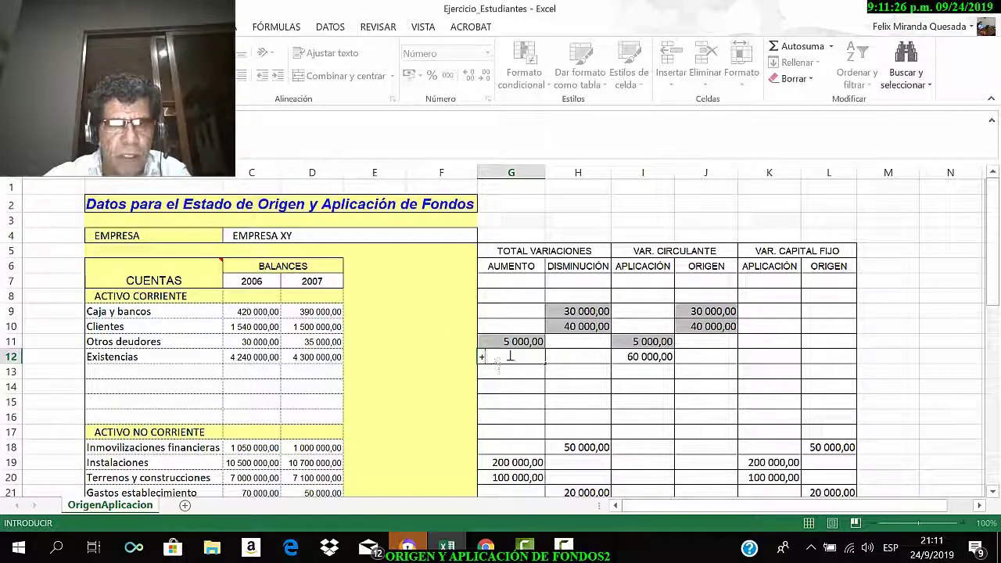
left_click(330, 356)
type("-")
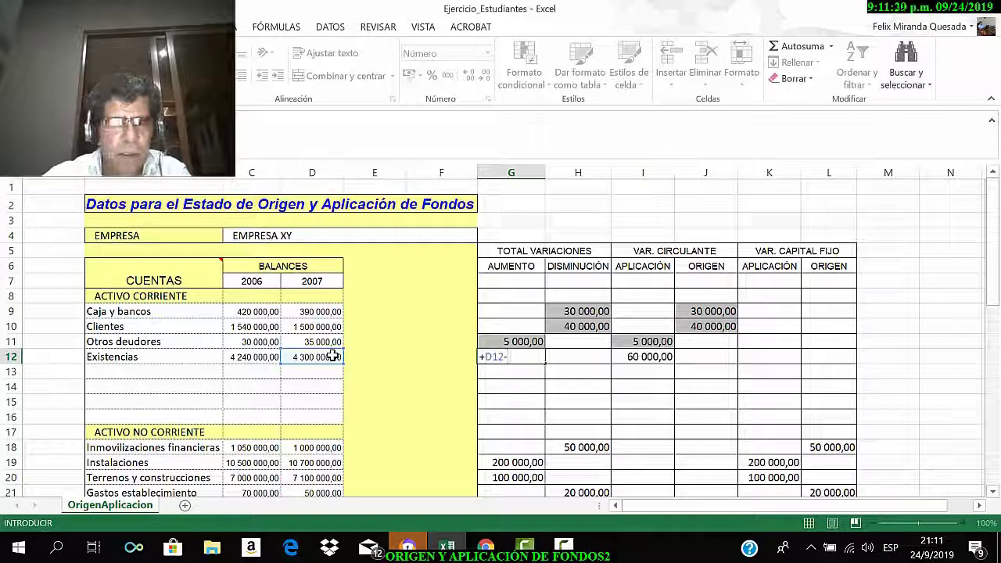
left_click(236, 356)
key("Return")
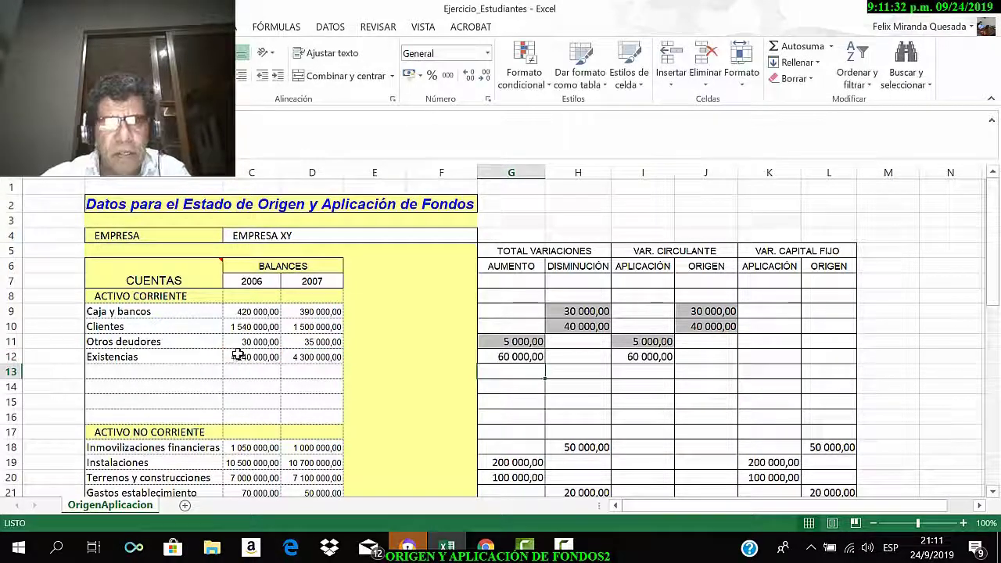
left_click(518, 355)
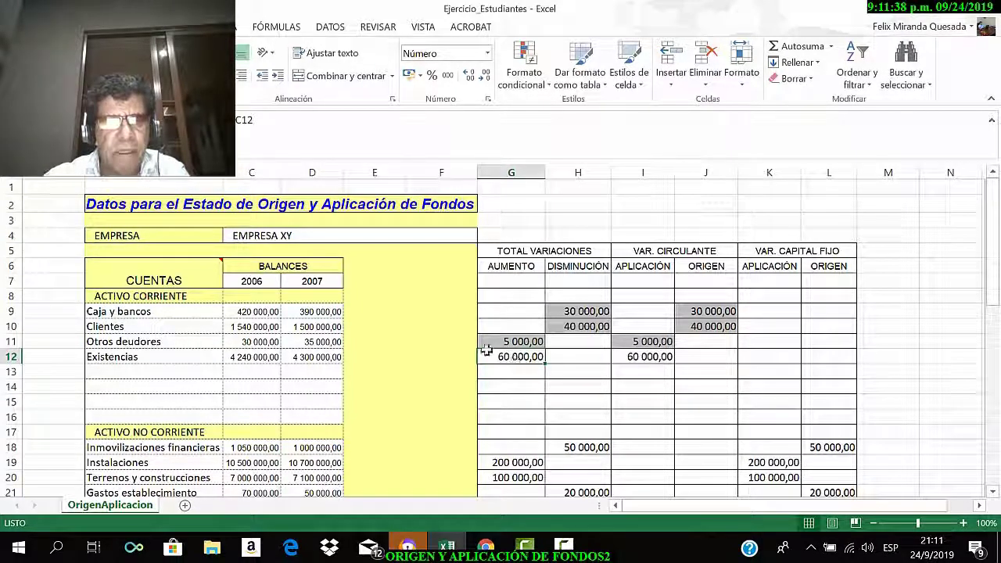
key("F4")
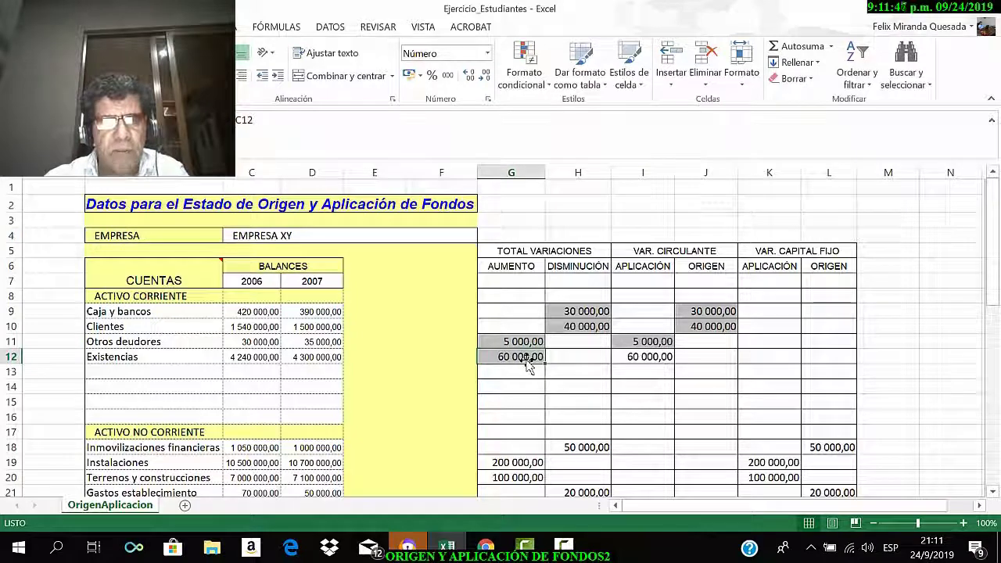
Carry the Existencias increase into VAR. CIRCULANTE APLICACIÓN (I12) with the formula +G12 and shade that cell grey
left_click(621, 358)
type("+")
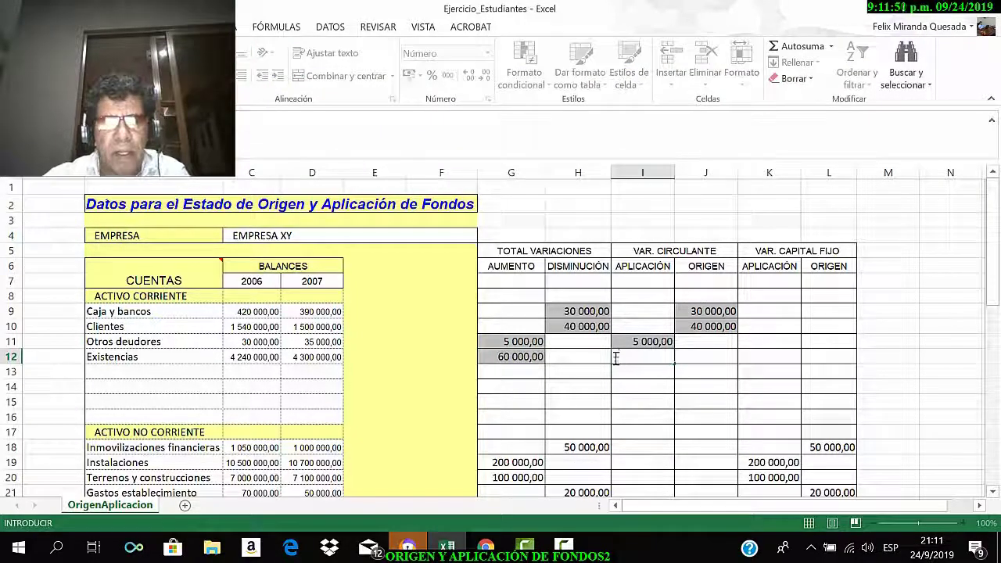
left_click(511, 358)
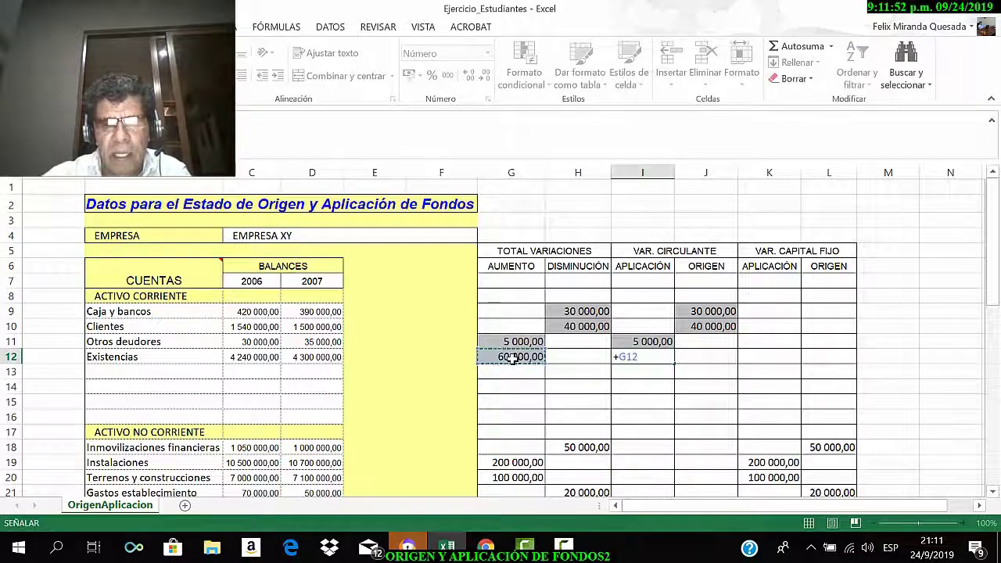
key("Return")
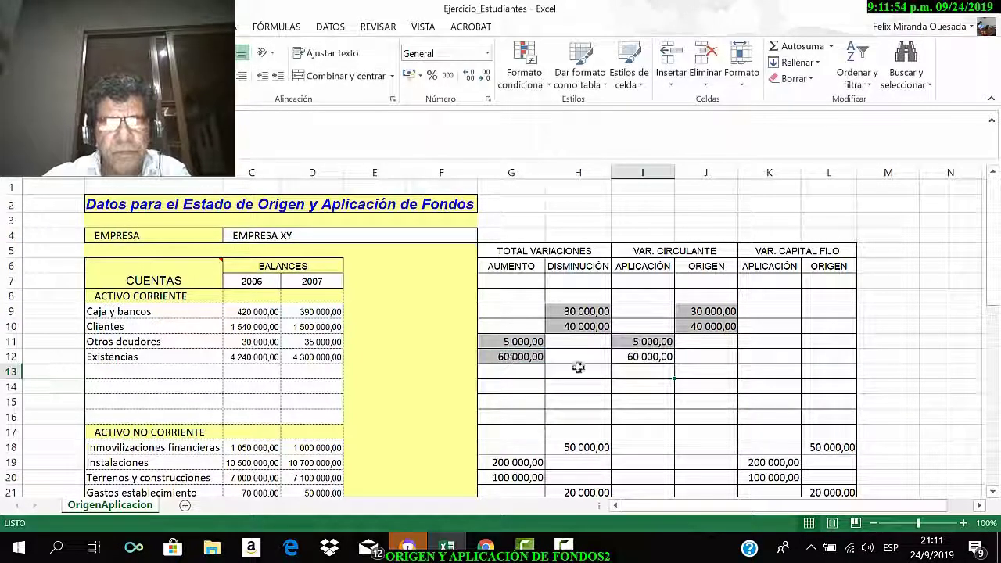
left_click(630, 359)
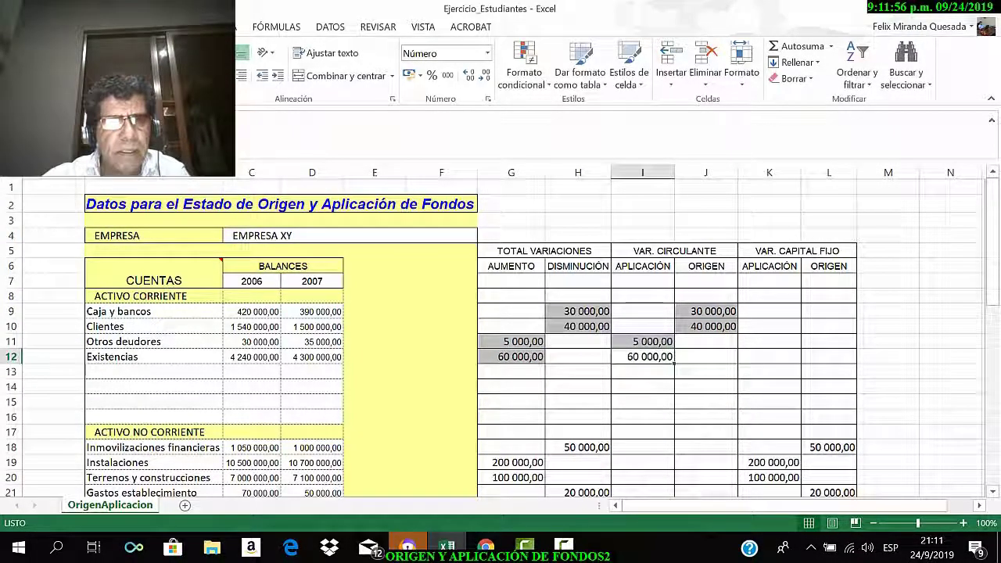
left_click(153, 75)
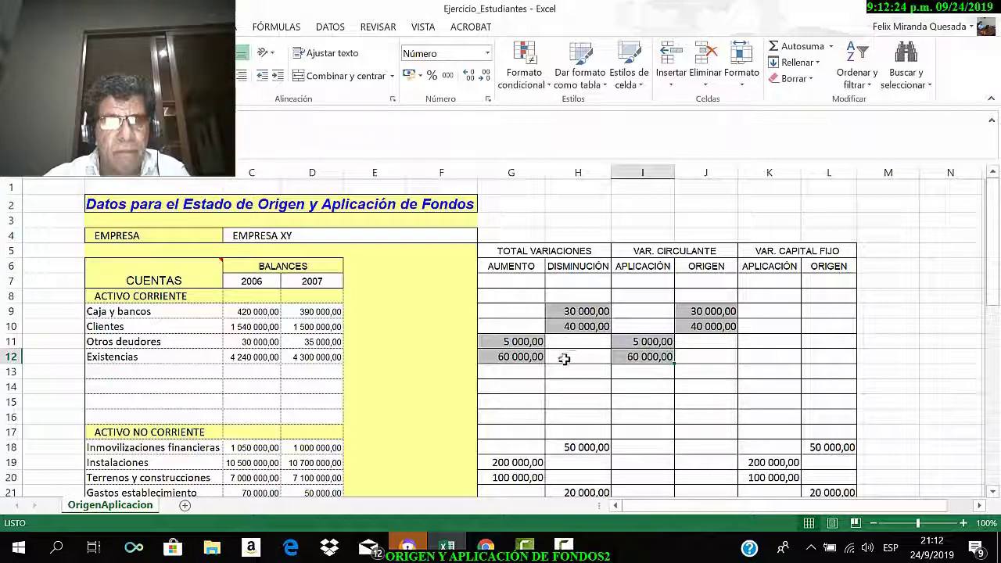
Calculate the Inmovilizaciones financieras decrease in the DISMINUCIÓN column (H18) with the formula +C18-D18
scroll(567, 363, "down", 1)
scroll(270, 415, "down", 1)
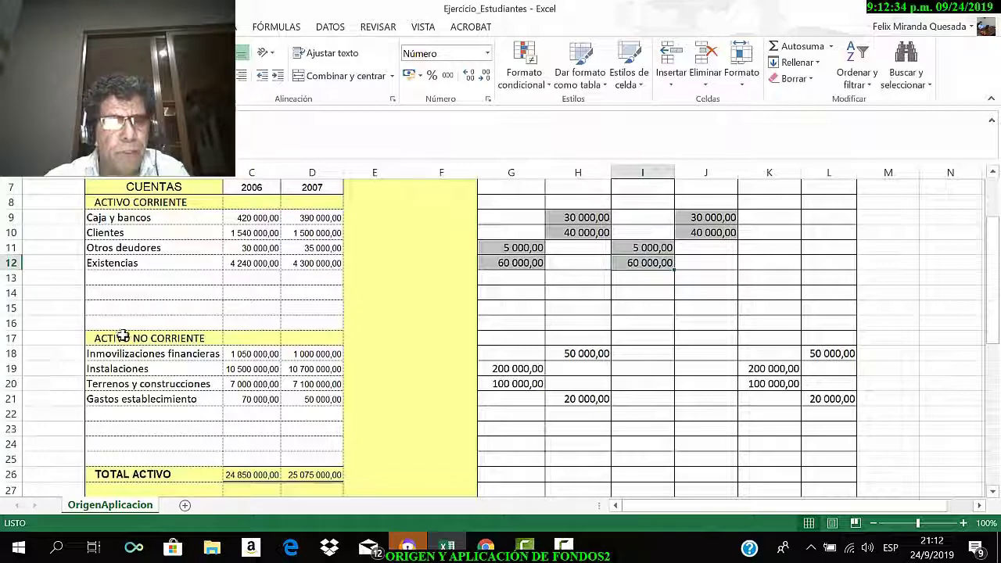
scroll(222, 372, "up", 1)
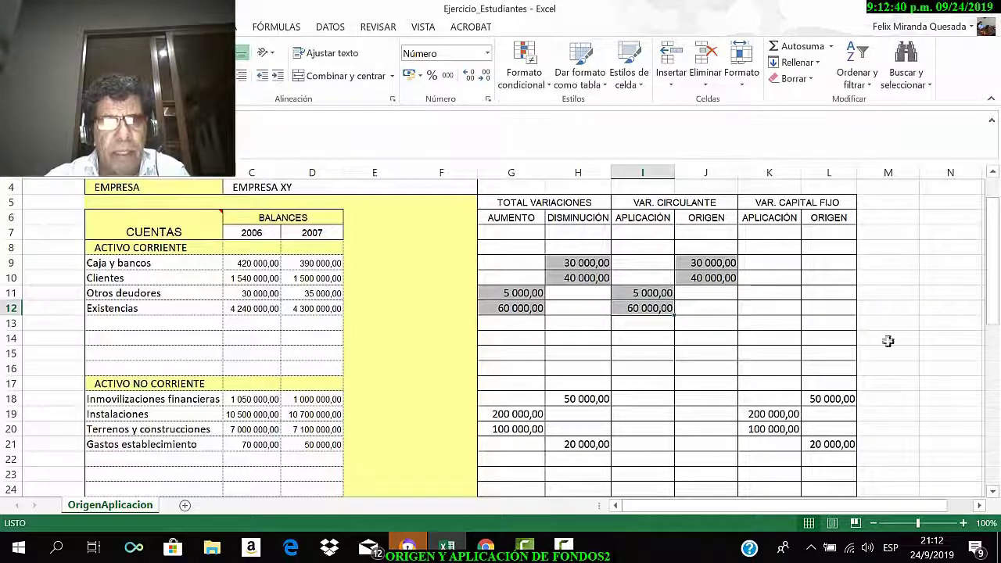
left_click_drag(790, 220, 804, 300)
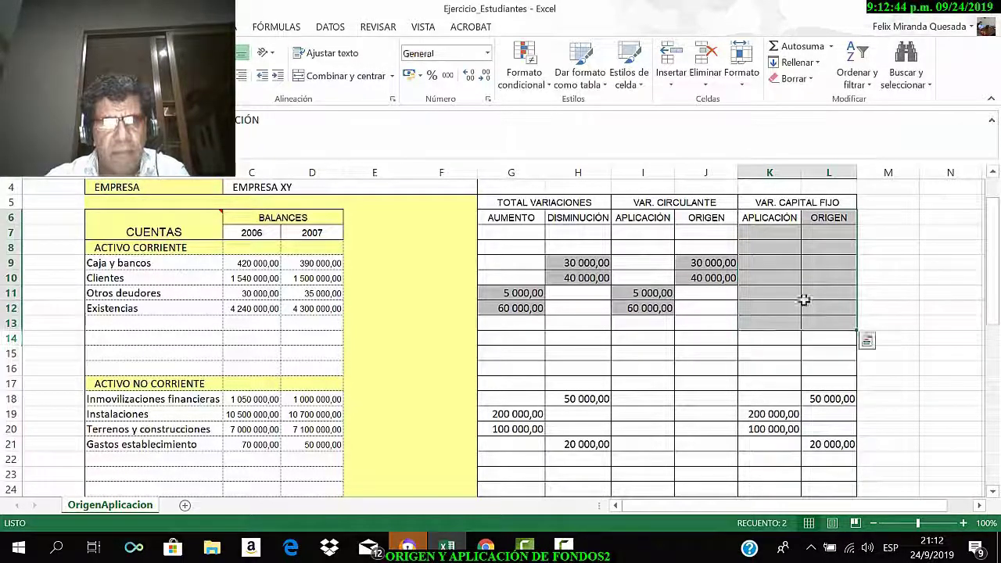
left_click(765, 242)
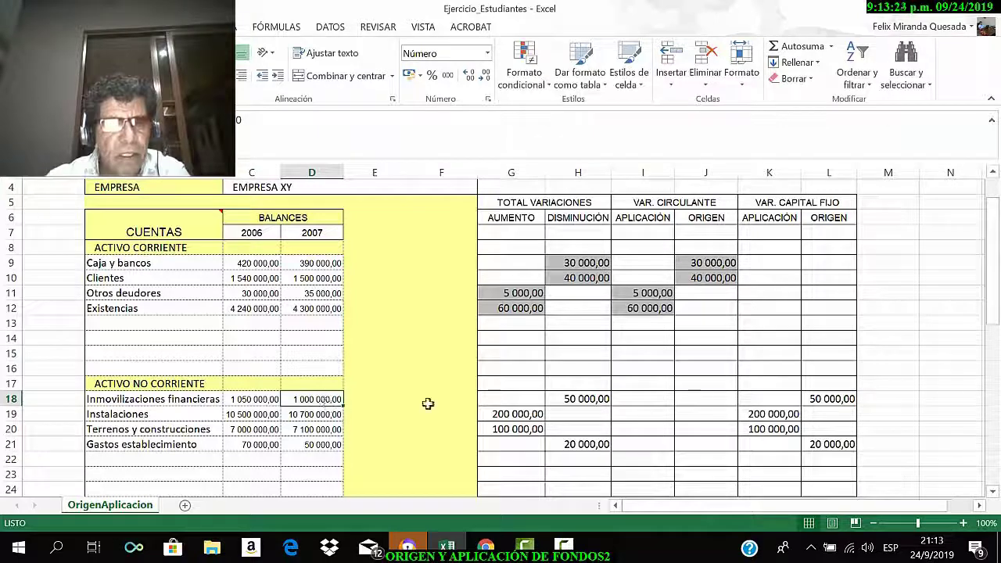
left_click(554, 395)
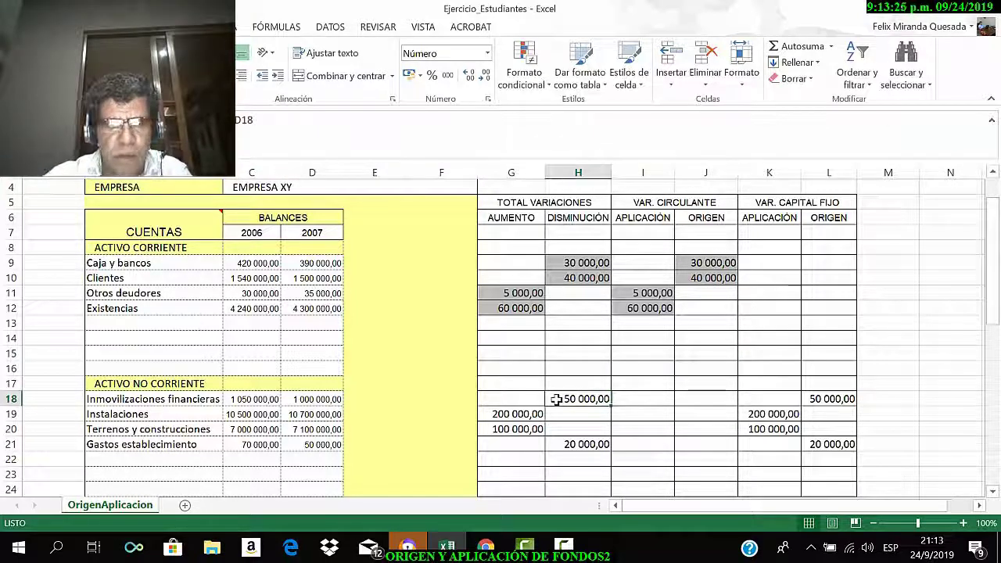
type("+")
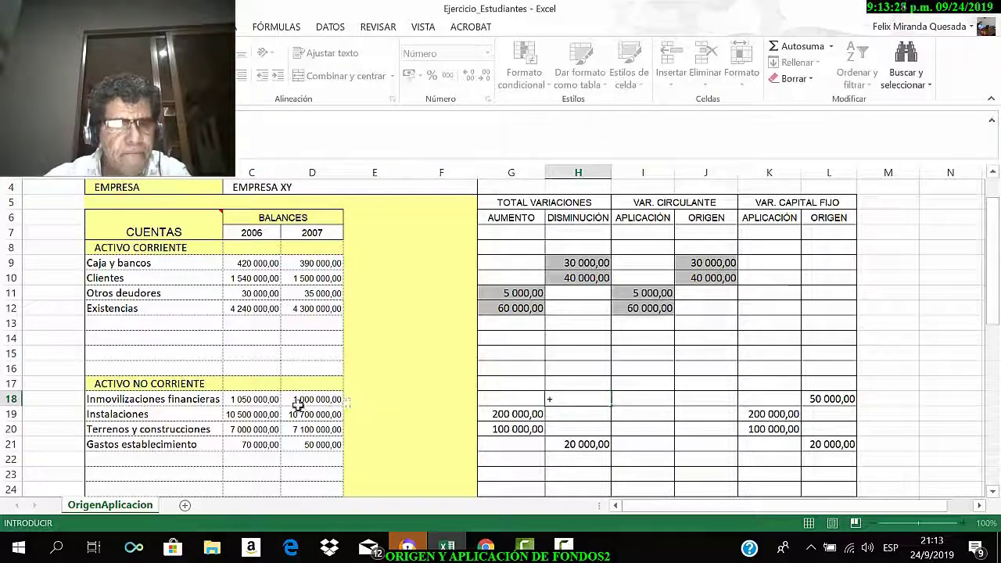
left_click(266, 398)
type("-")
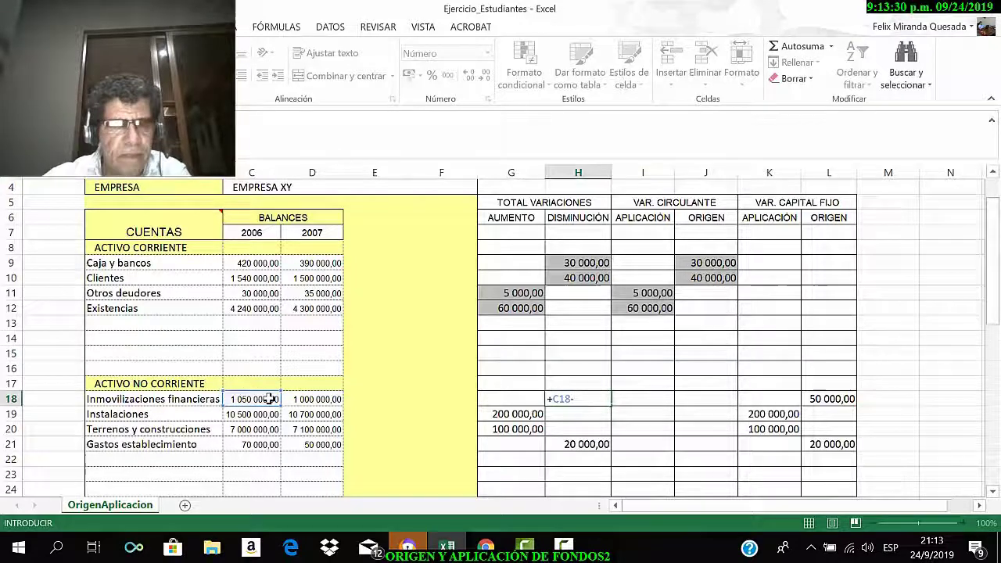
left_click(303, 398)
key("Return")
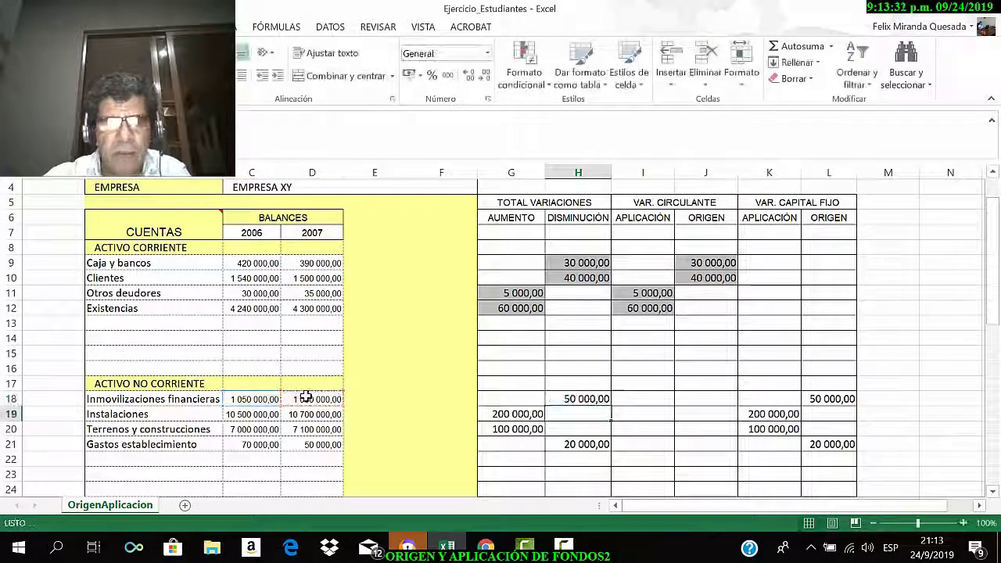
Shade the Inmovilizaciones financieras amounts under DISMINUCIÓN (H18) and VAR. CAPITAL FIJO ORIGEN (L18) grey
left_click(573, 399)
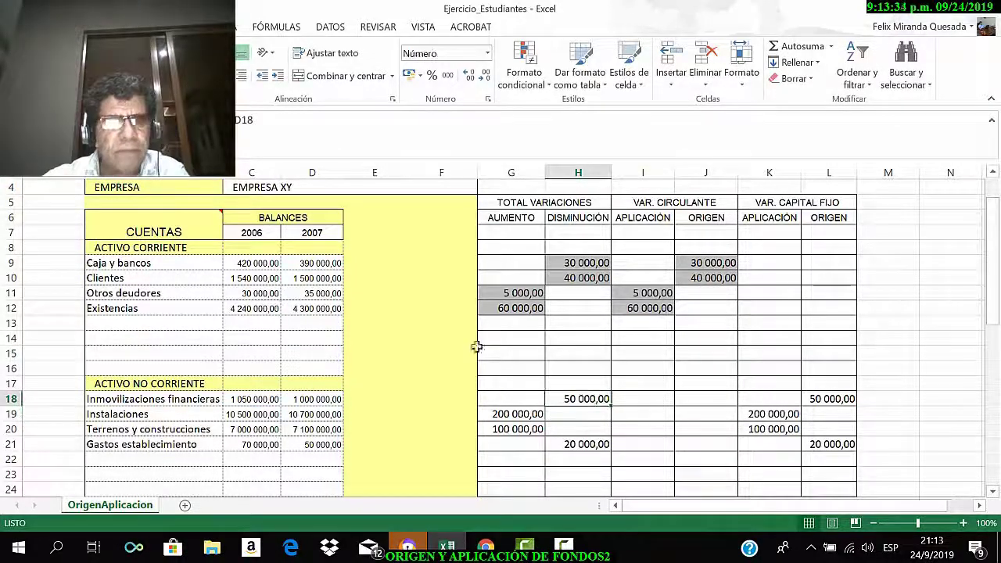
left_click(191, 76)
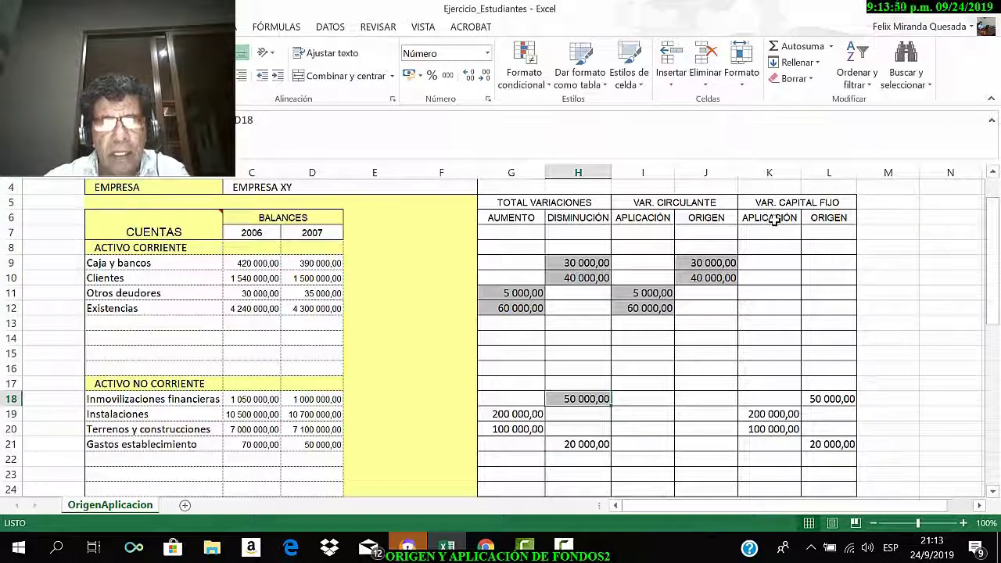
left_click_drag(773, 221, 829, 293)
left_click(576, 398)
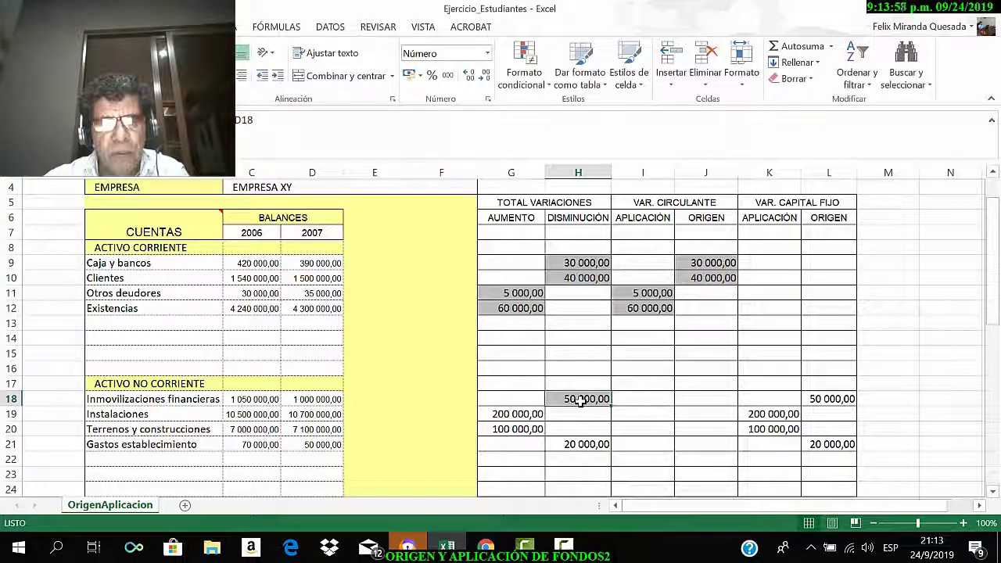
left_click(809, 398)
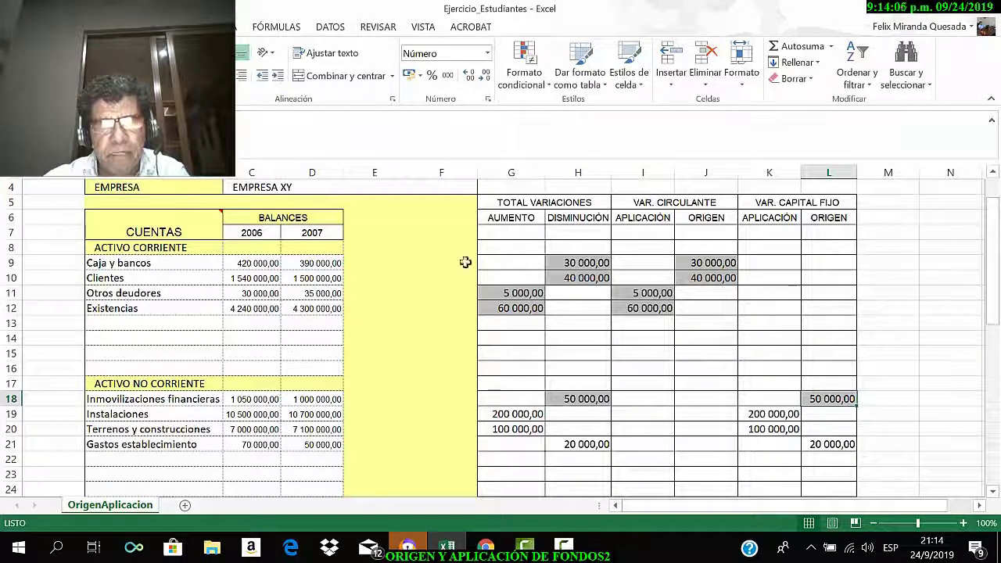
Calculate the Instalaciones increase in the AUMENTO column (G19) with the formula +D19-C19
scroll(561, 337, "down", 1)
scroll(561, 336, "down", 1)
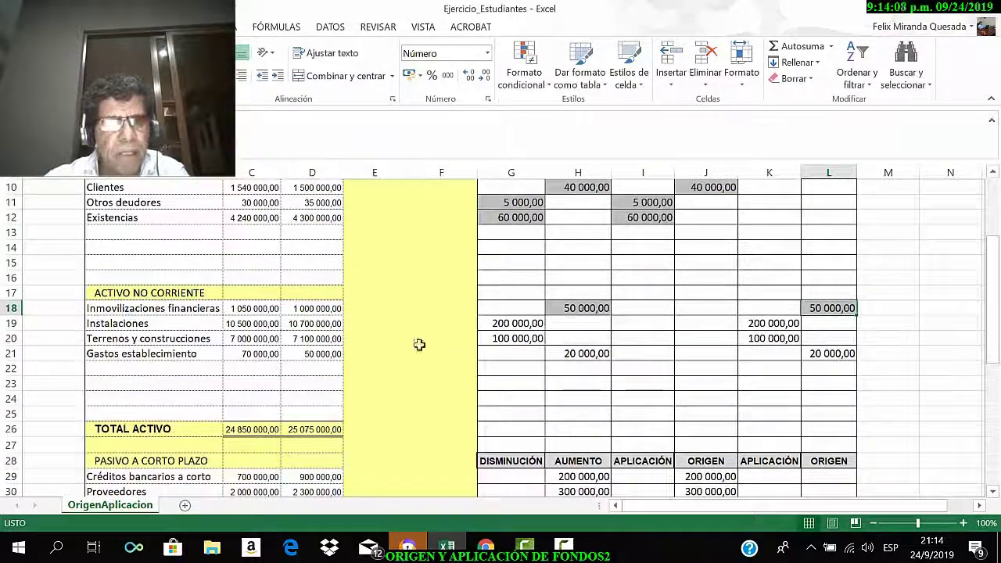
left_click(146, 327)
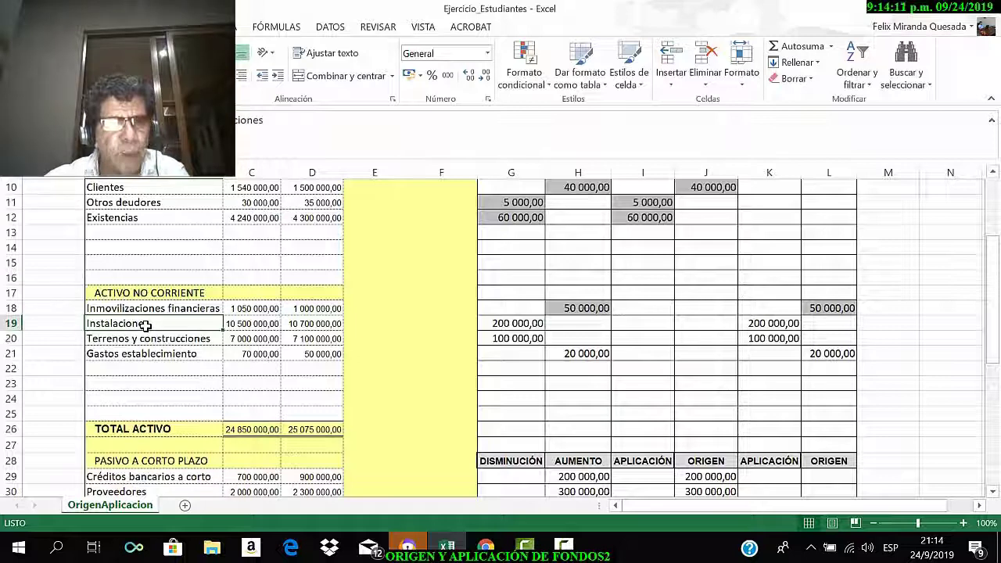
left_click(304, 325)
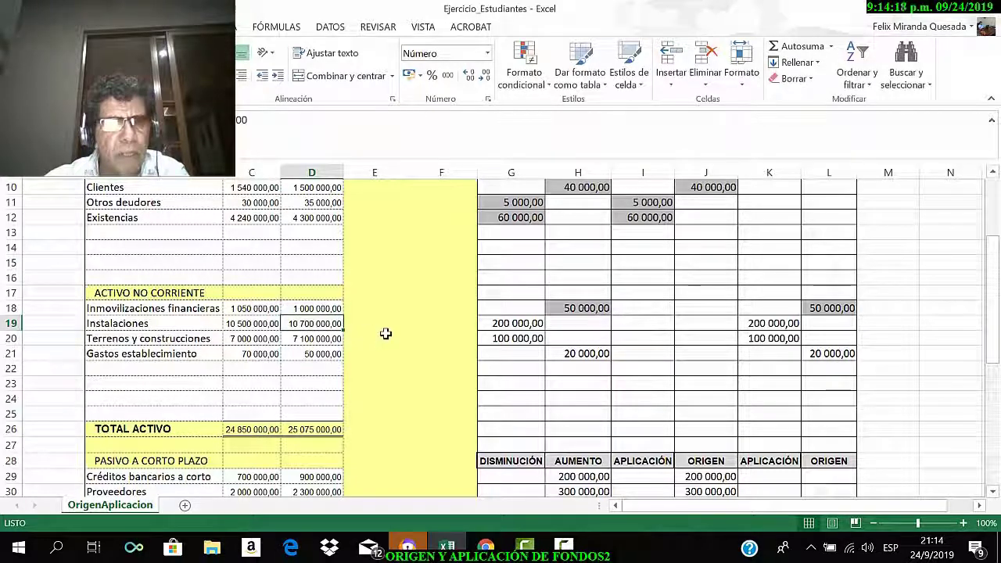
left_click(500, 327)
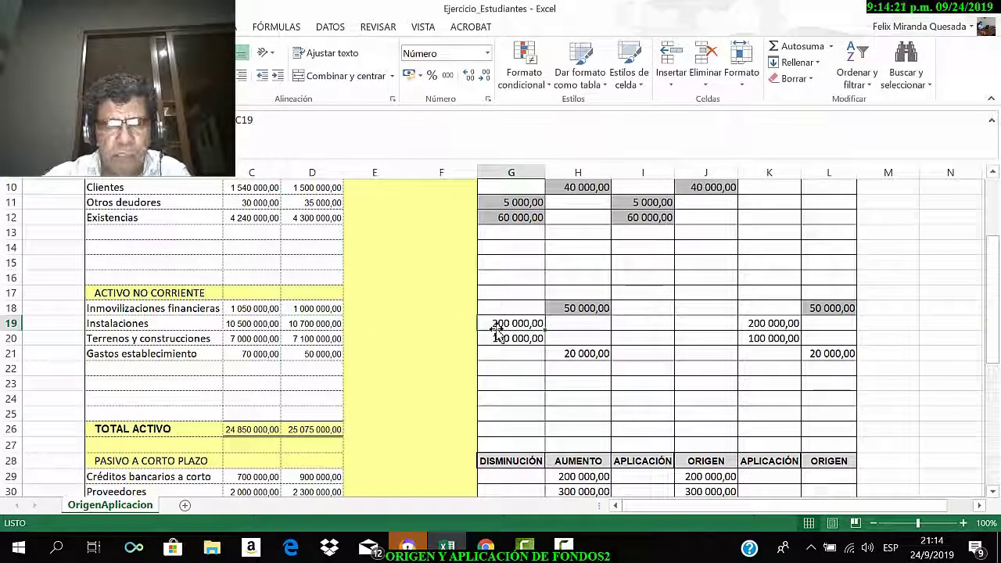
key("BackSpace")
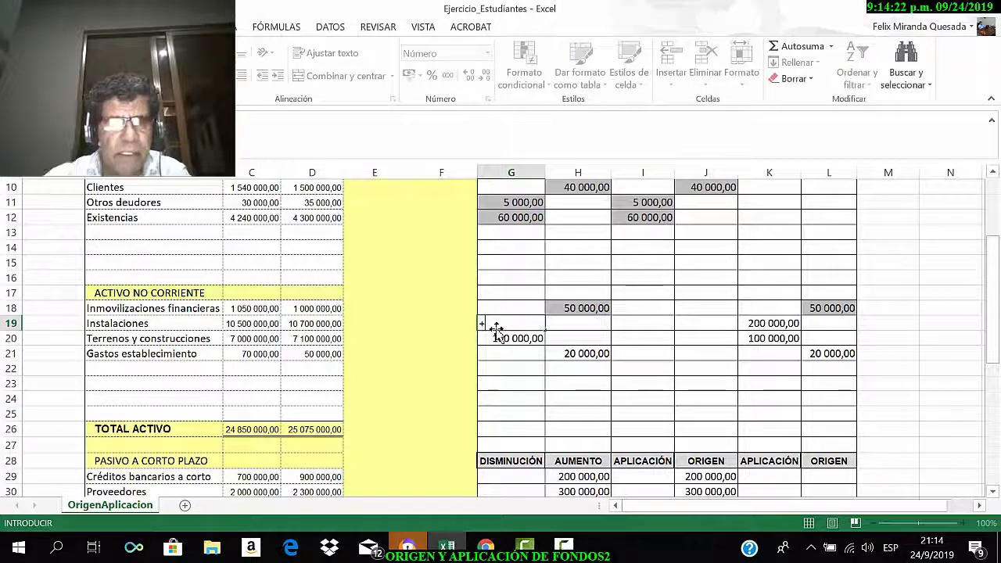
left_click(323, 323)
type("-")
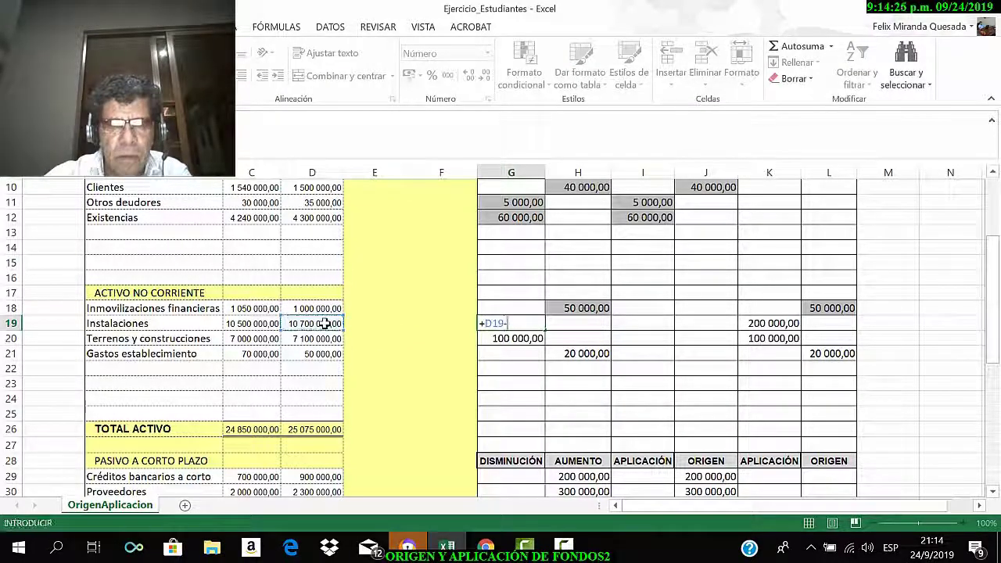
left_click(249, 324)
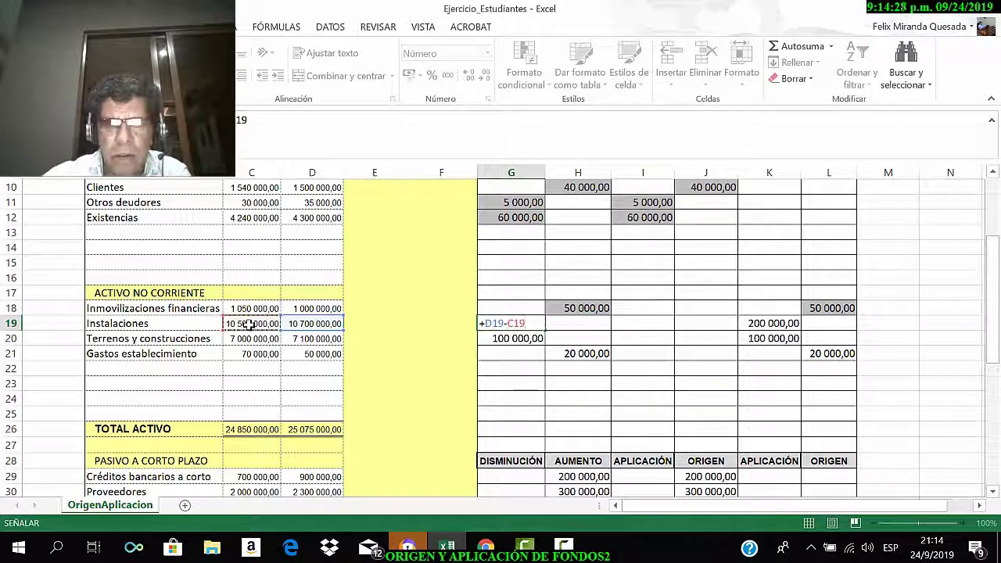
key("Return")
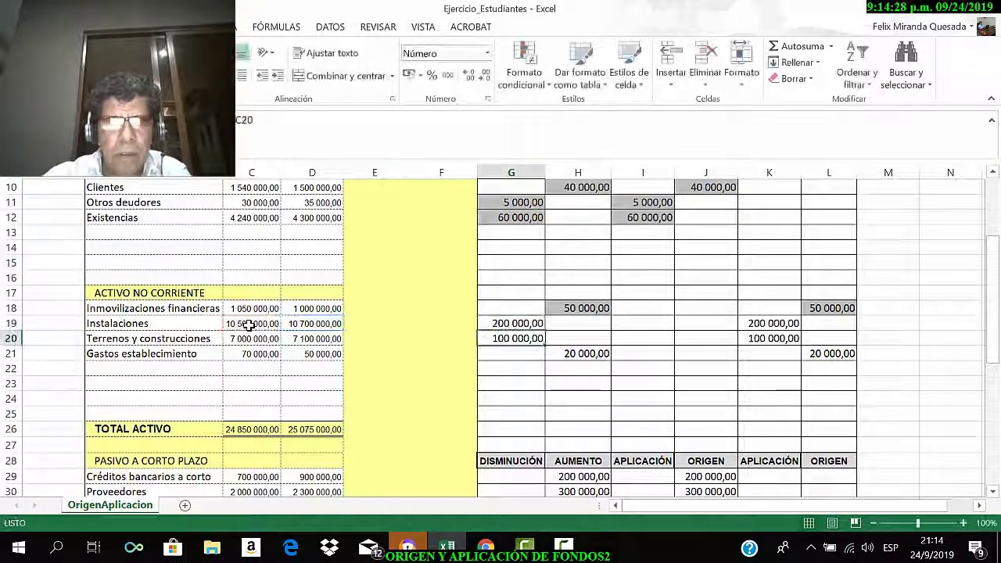
Shade the Instalaciones amounts under AUMENTO (G19) and VAR. CAPITAL FIJO APLICACIÓN (K19) grey
left_click(520, 324)
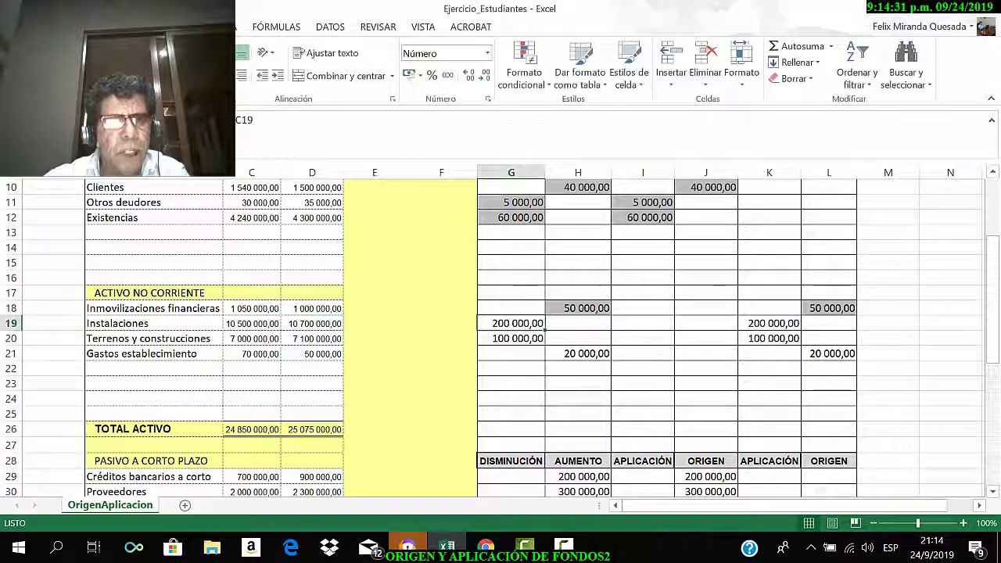
left_click(141, 76)
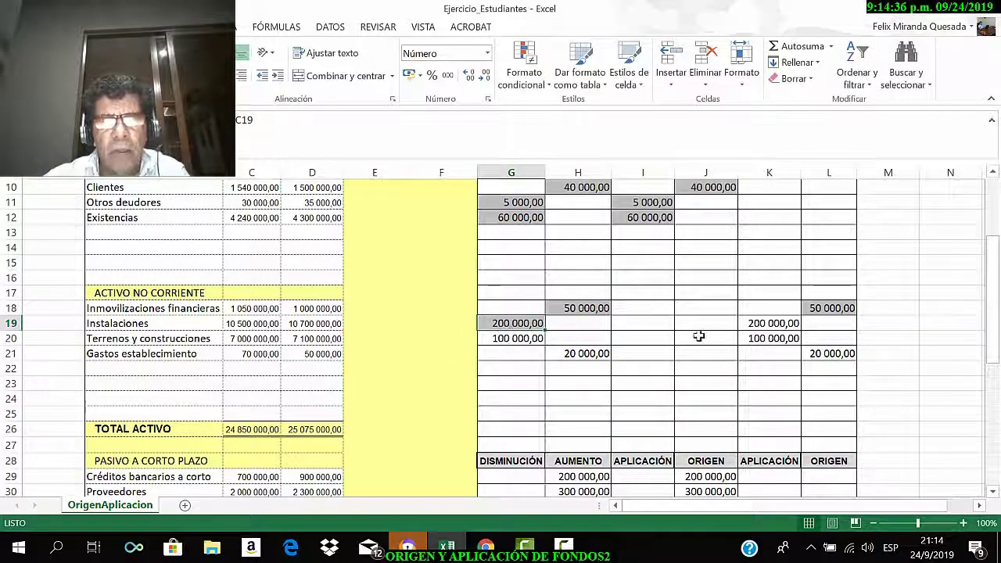
scroll(751, 332, "up", 3)
scroll(759, 328, "down", 2)
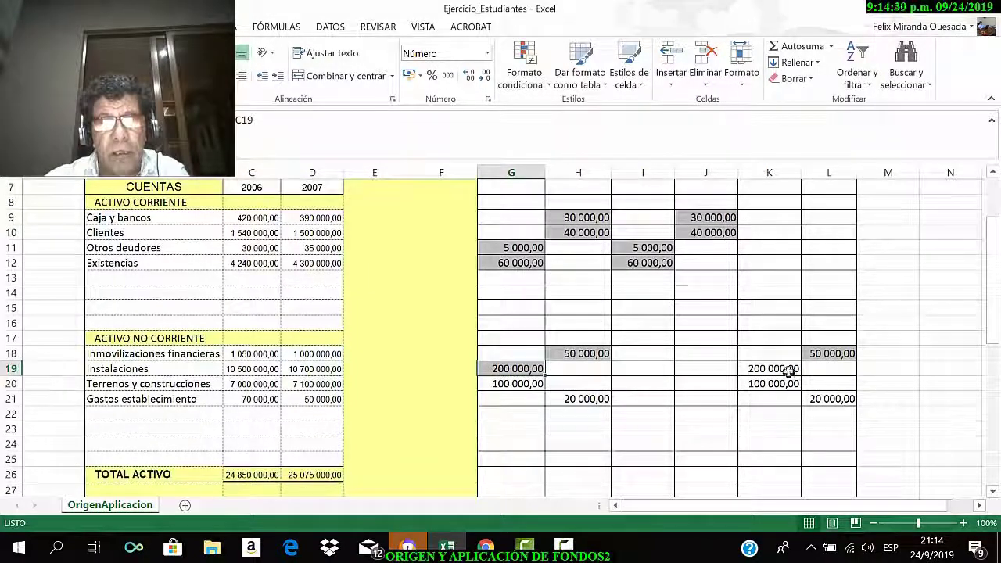
left_click(779, 368)
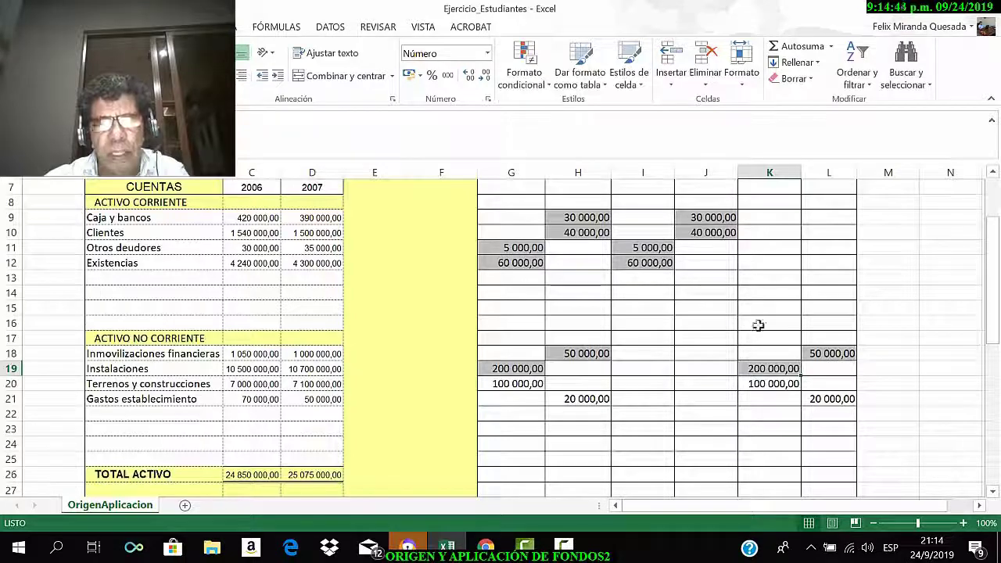
scroll(777, 306, "up", 2)
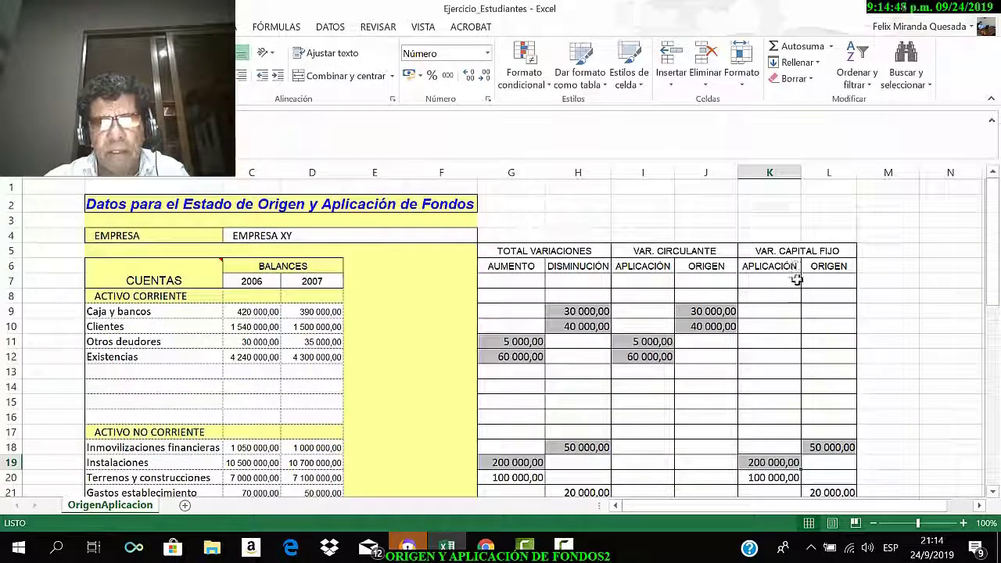
Calculate the Terrenos y construcciones increase in the AUMENTO column (G20) with the formula +D20-C20
scroll(797, 308, "down", 2)
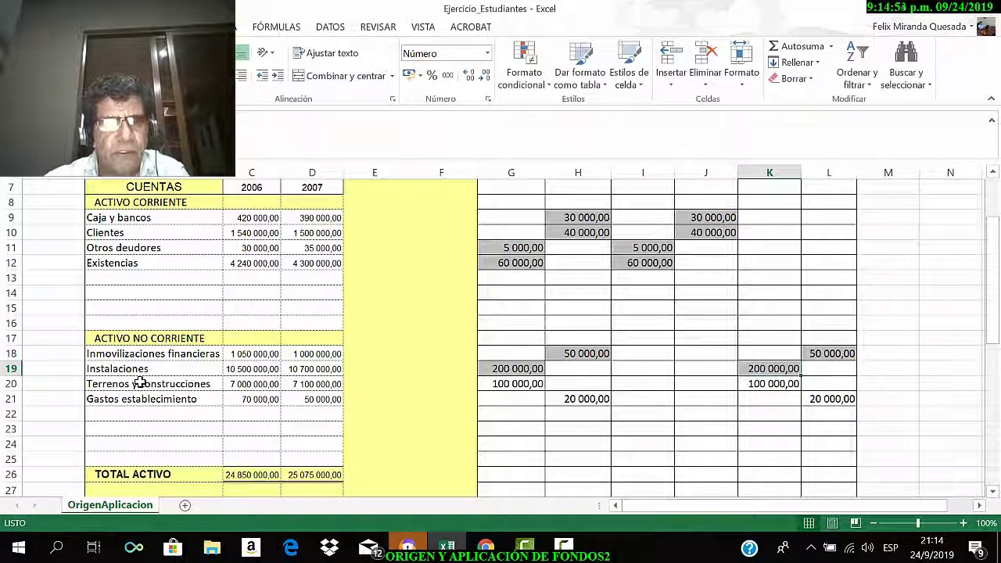
left_click(237, 383)
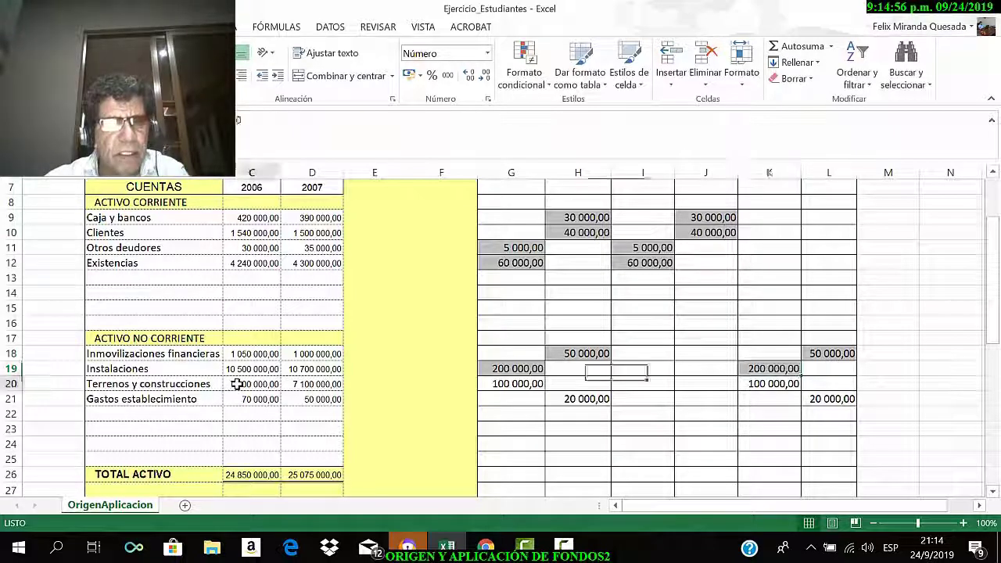
left_click(307, 384)
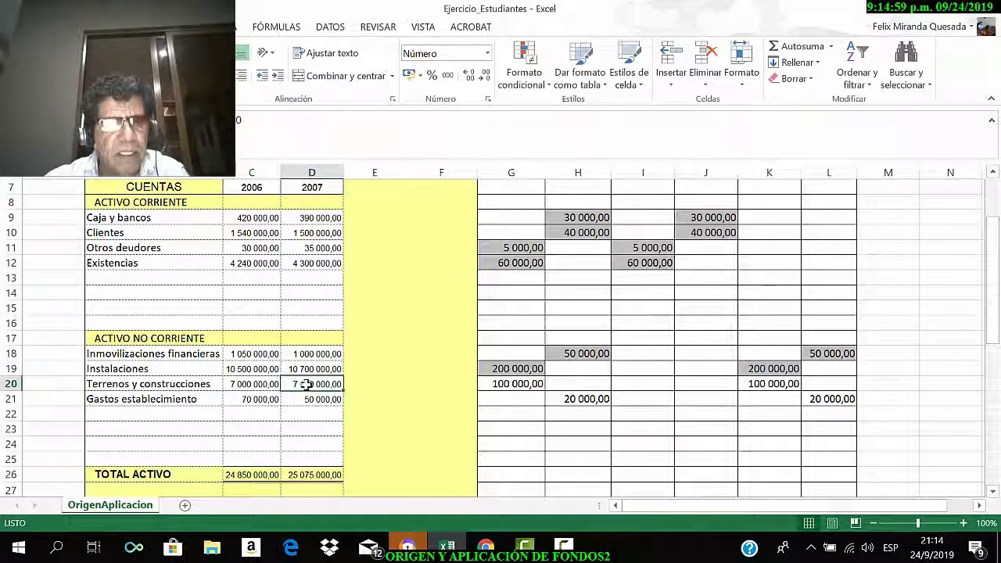
left_click(490, 383)
type("+")
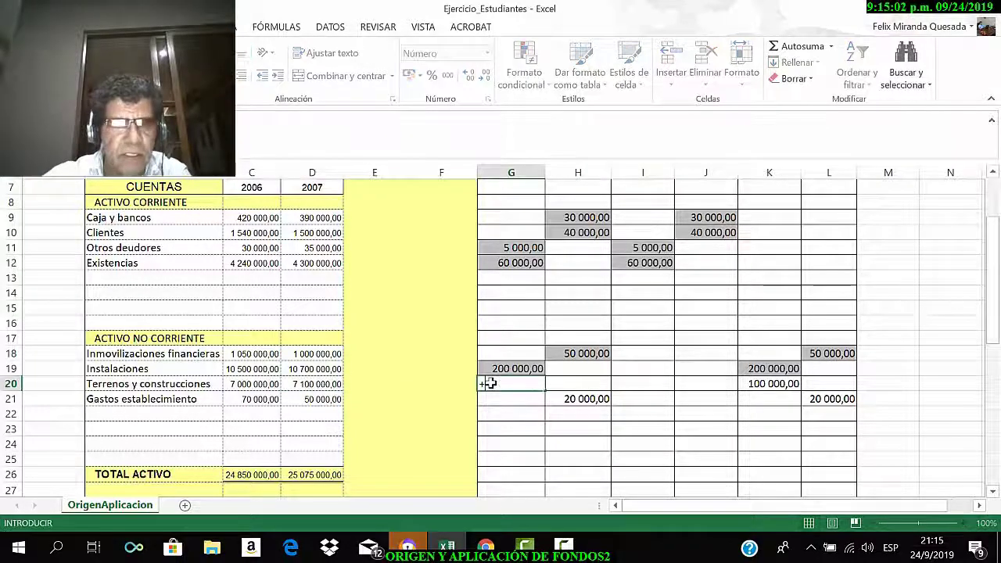
left_click(329, 383)
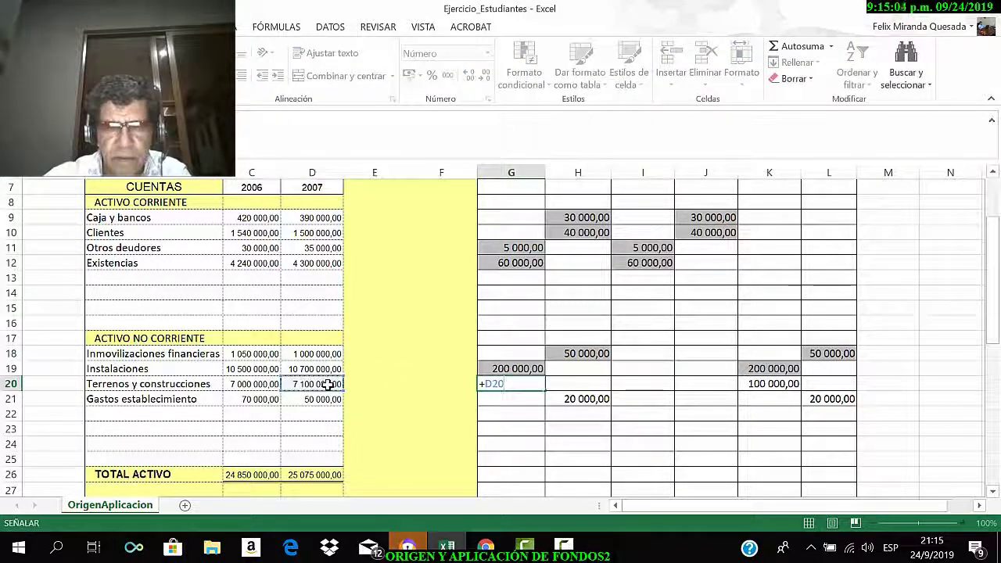
type("-")
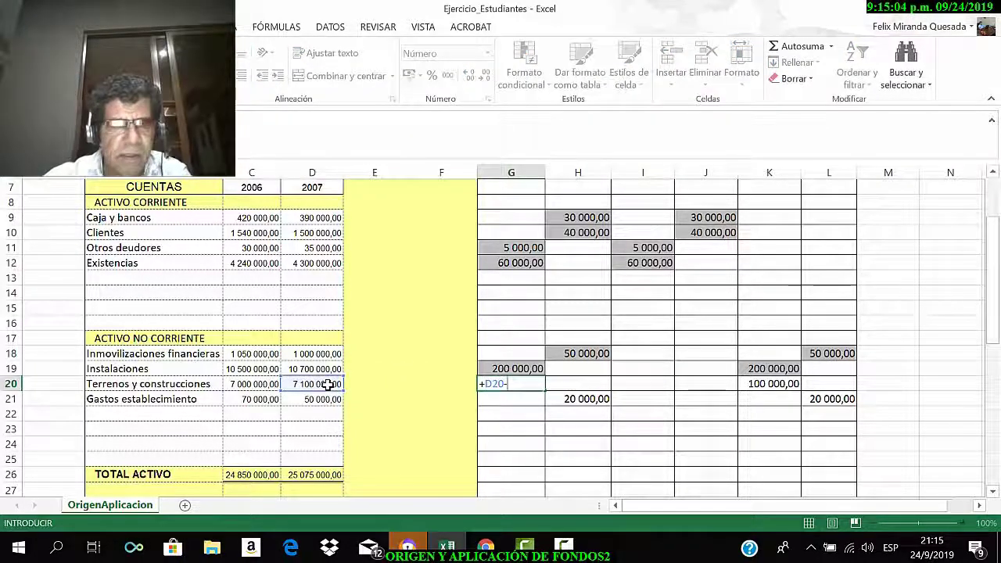
left_click(245, 383)
key("Return")
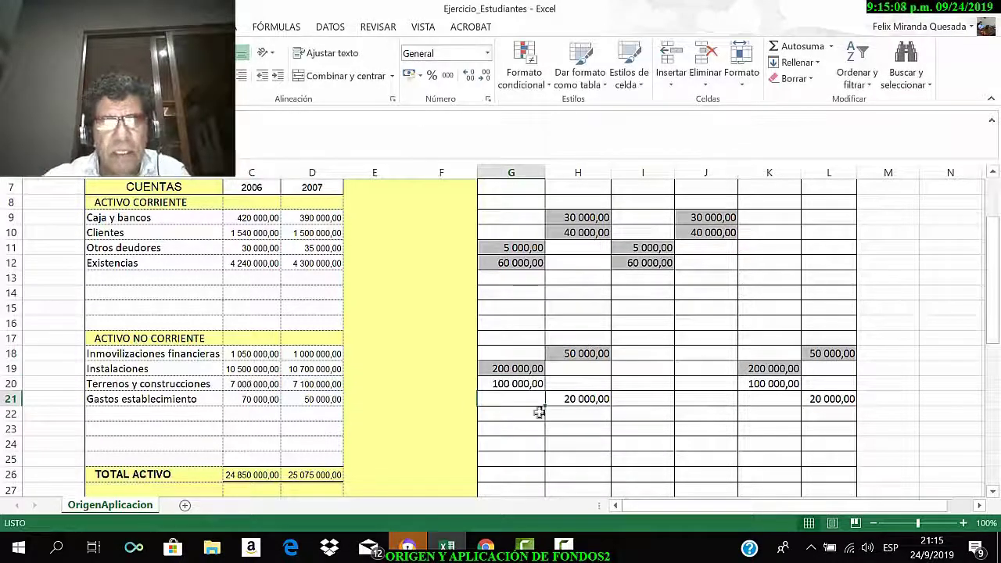
Shade the Terrenos y construcciones amounts under AUMENTO (G20) and VAR. CAPITAL FIJO APLICACIÓN (K20) grey
left_click(511, 382)
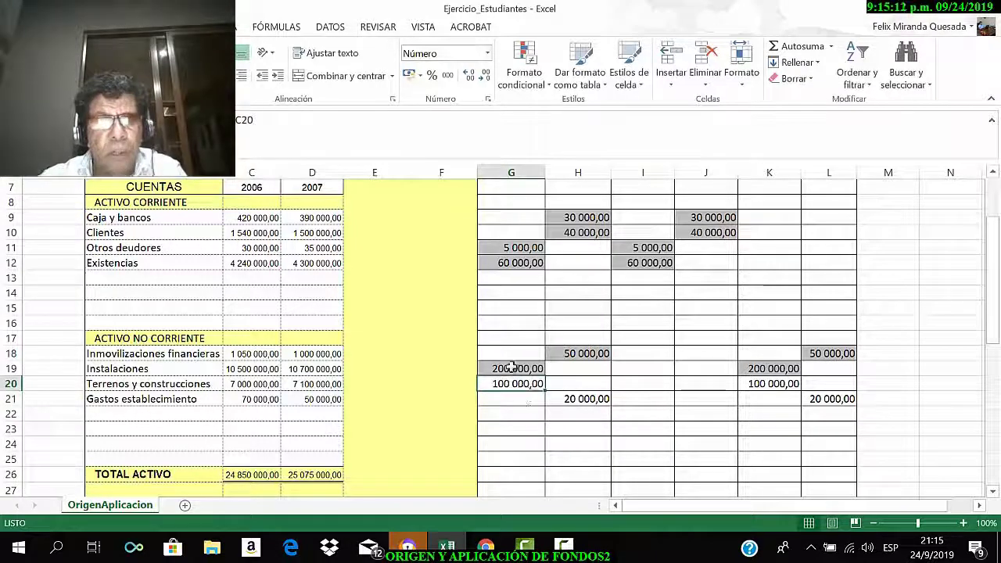
key("F4")
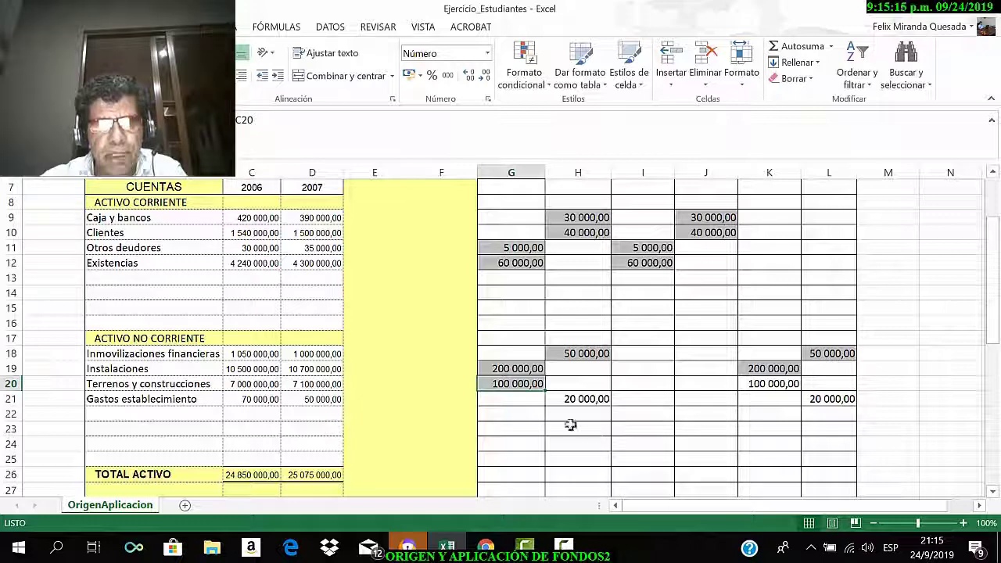
scroll(758, 381, "up", 2)
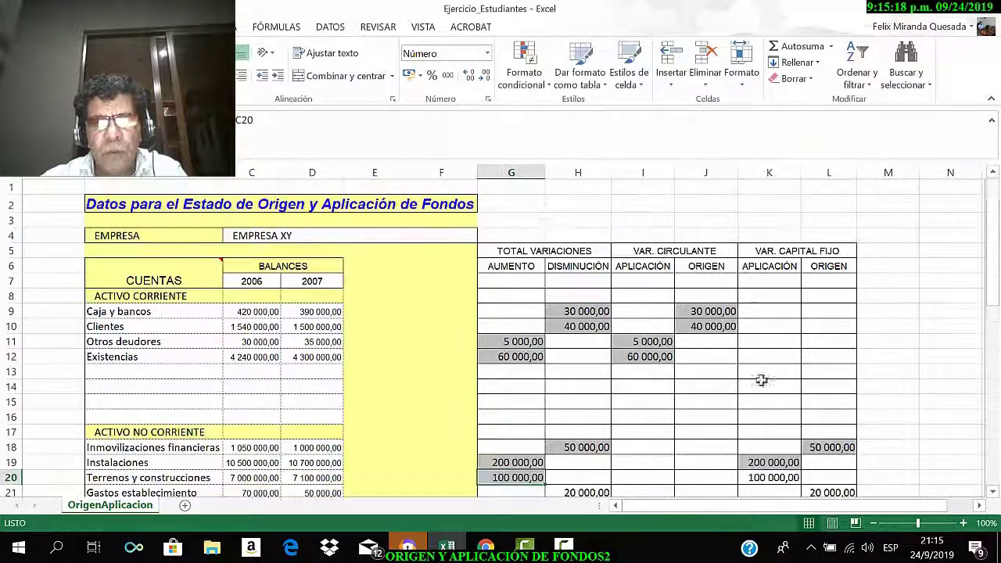
scroll(758, 380, "down", 1)
left_click(763, 432)
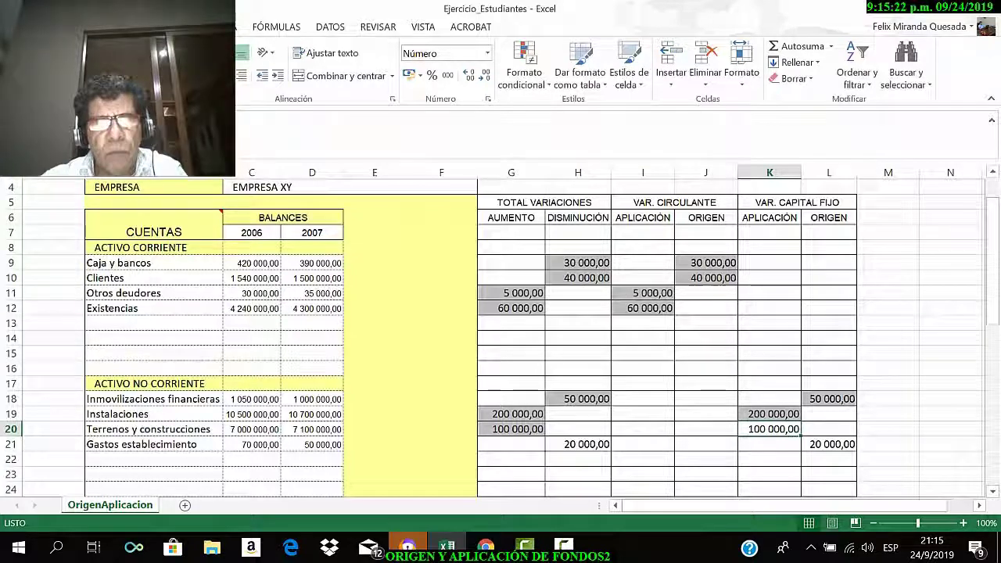
key("F4")
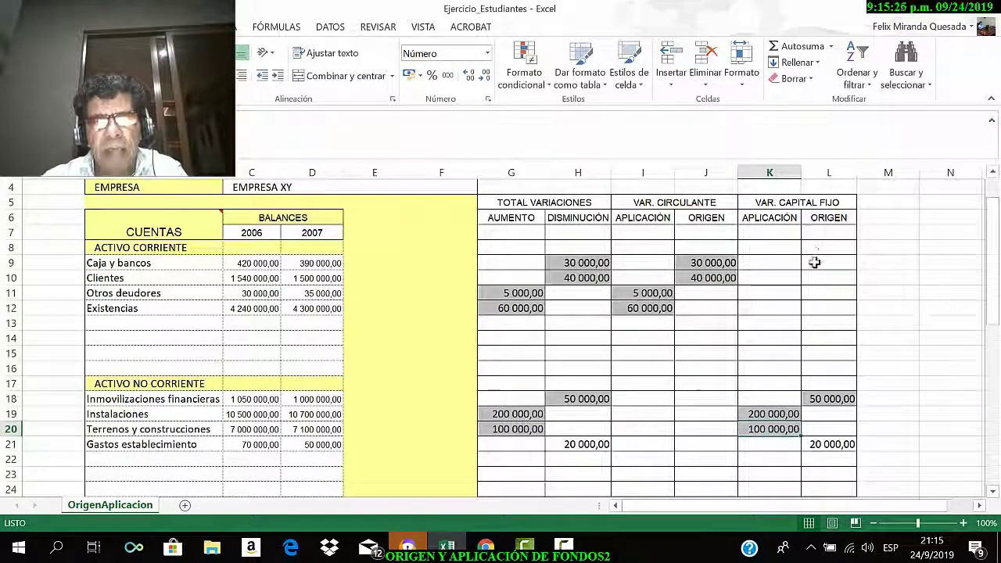
Calculate the Gastos establecimiento decrease in the DISMINUCIÓN column (H21) with the formula +C21-D21
scroll(782, 282, "down", 2)
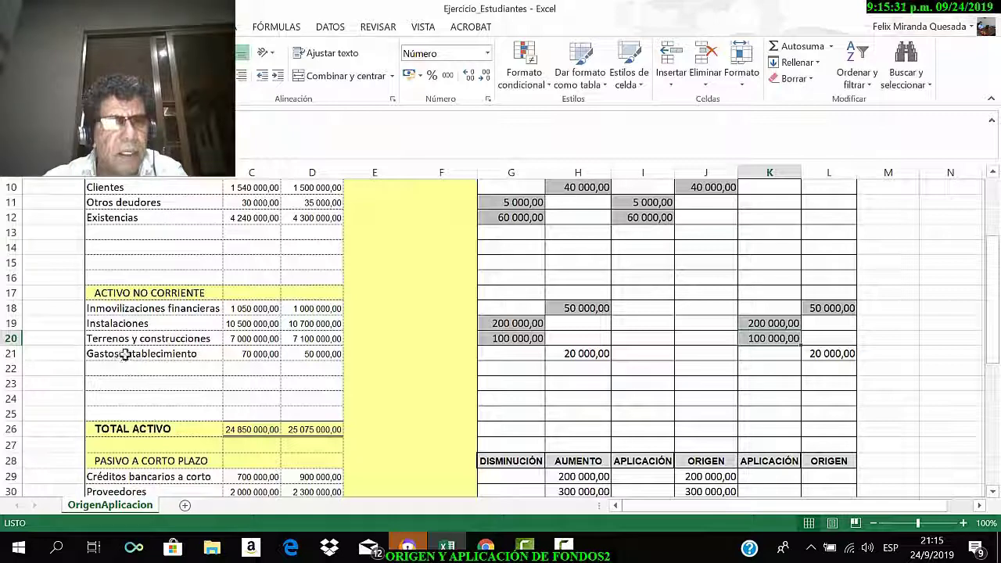
left_click(126, 354)
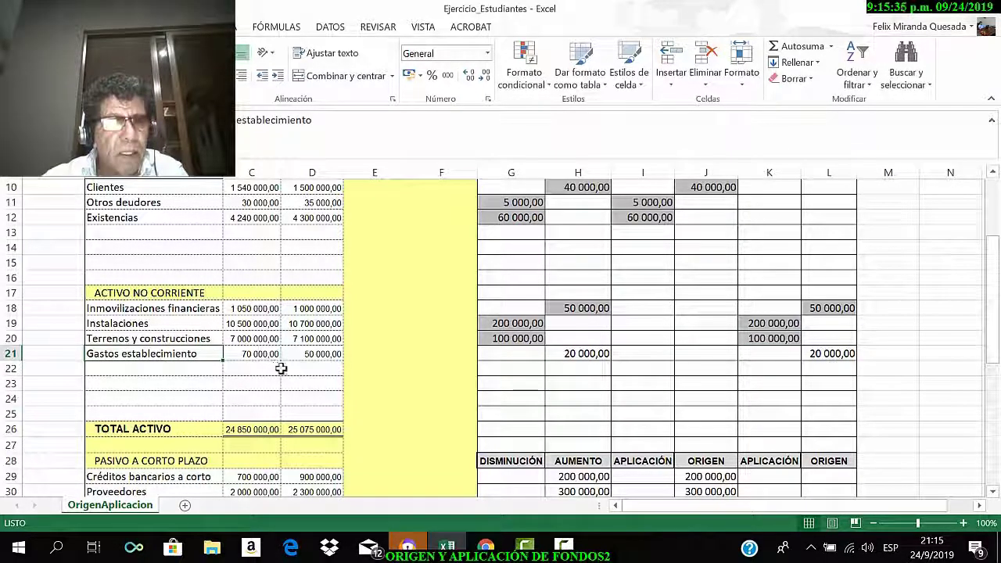
left_click(256, 353)
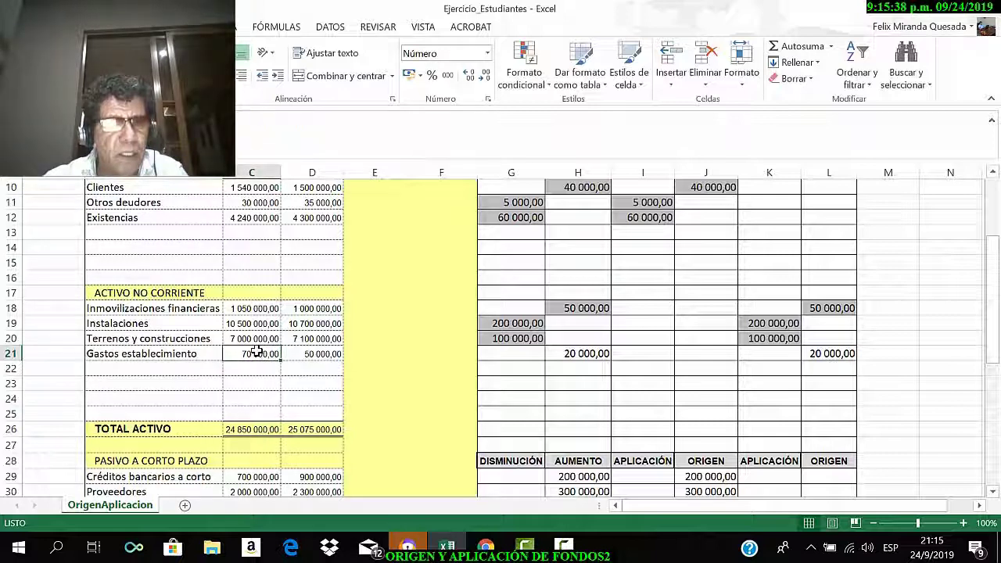
left_click(299, 356)
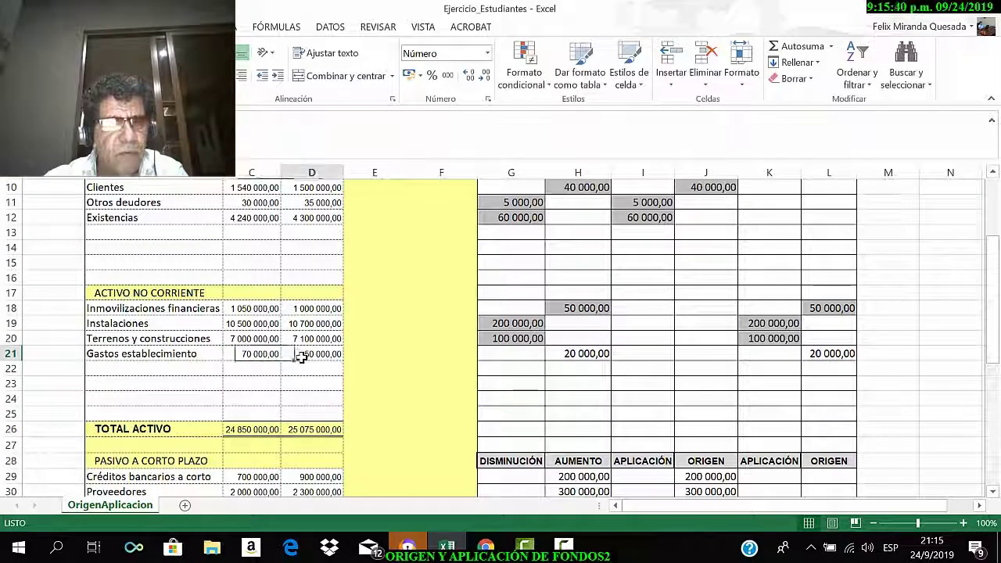
left_click(553, 353)
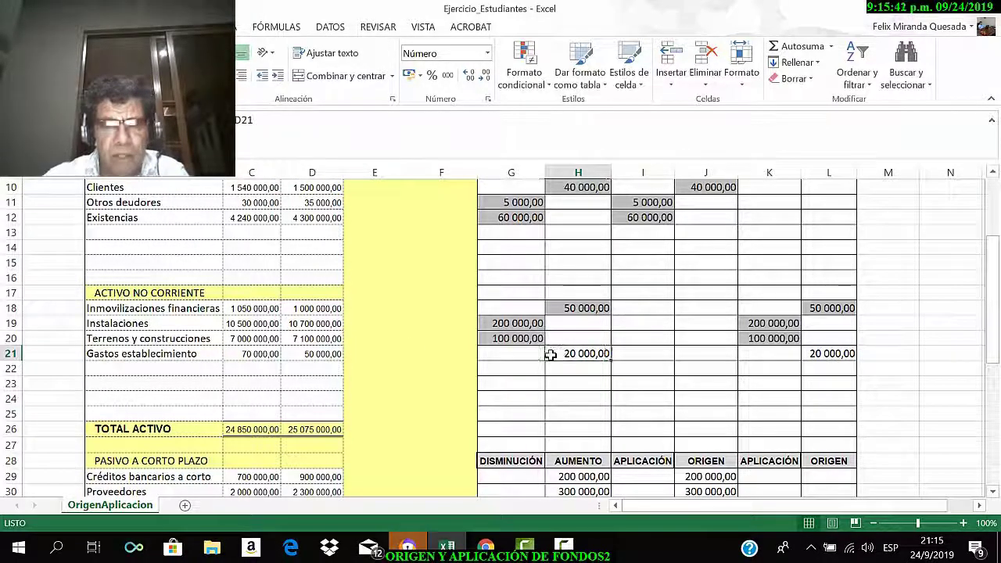
type("+")
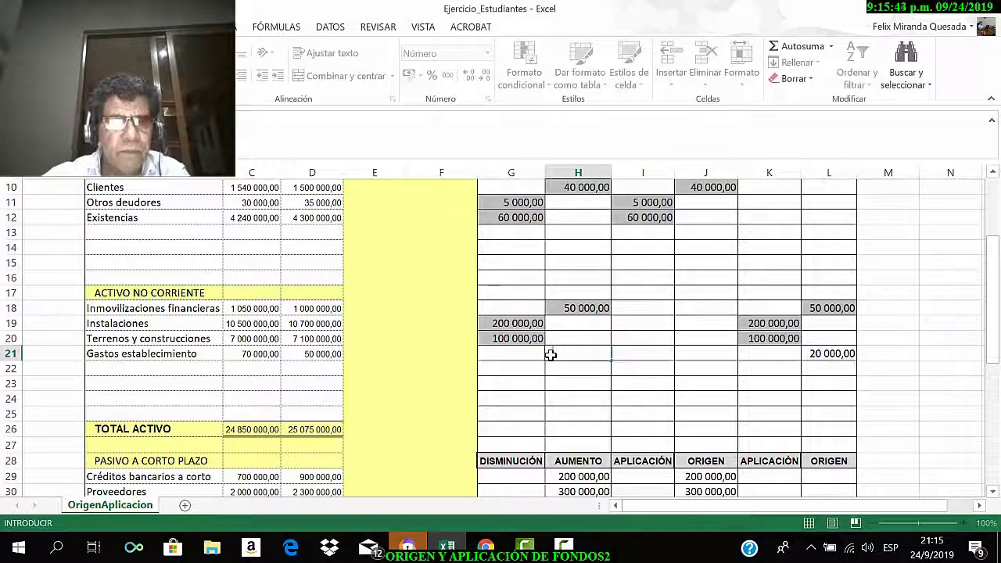
left_click(265, 356)
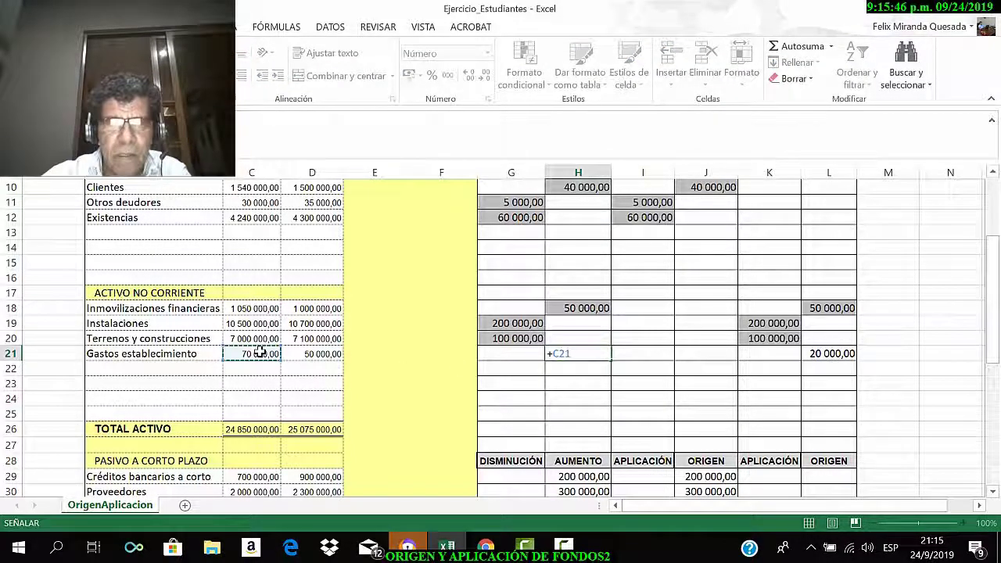
type("-")
left_click(305, 353)
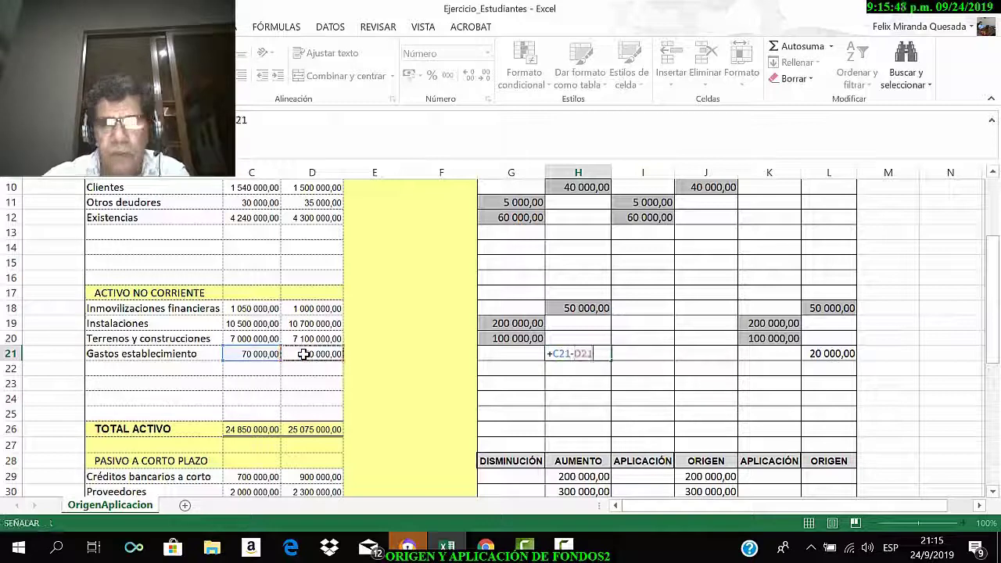
key("Return")
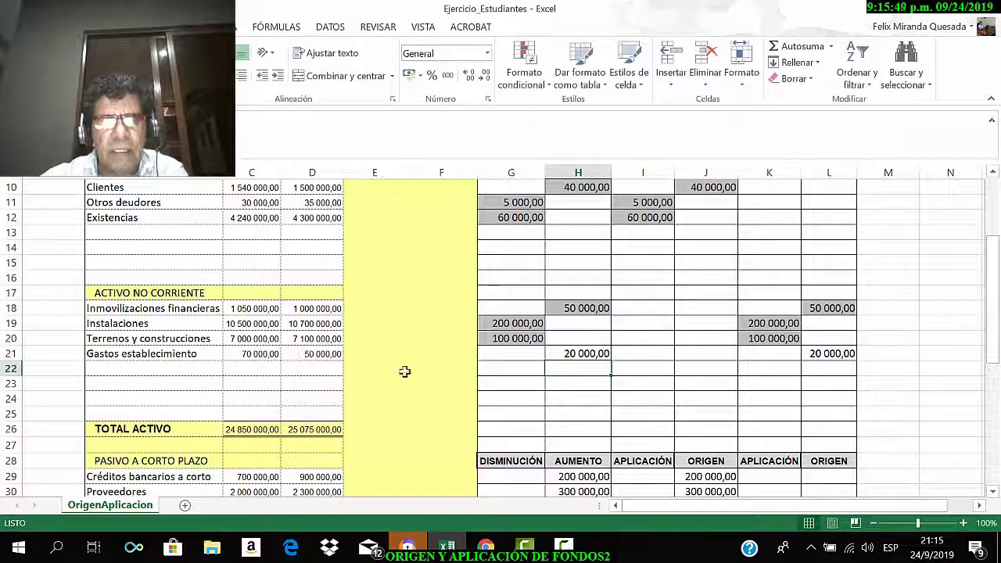
Shade the Gastos establecimiento amounts under DISMINUCIÓN (H21) and VAR. CAPITAL FIJO ORIGEN (L21) grey
left_click(590, 353)
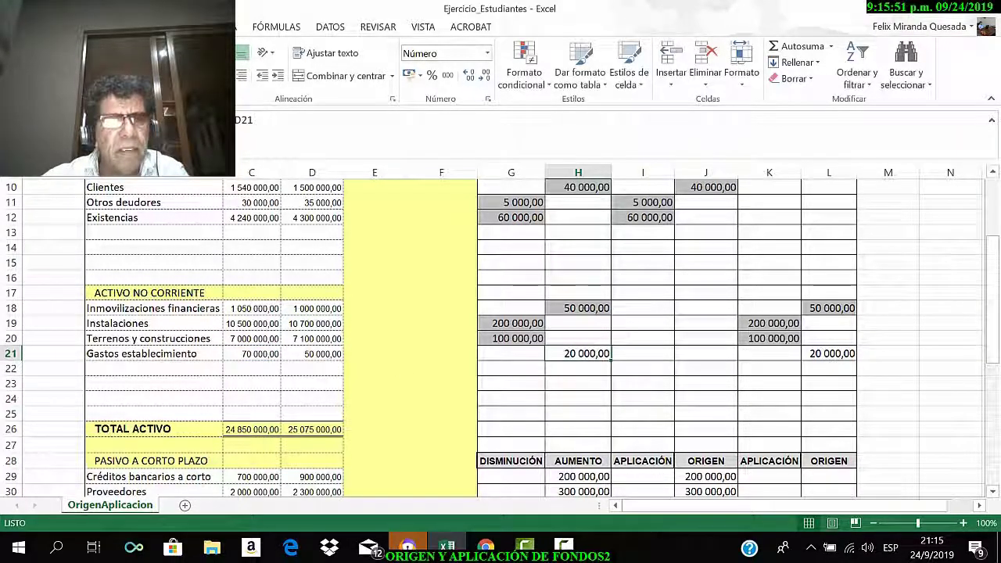
left_click(196, 76)
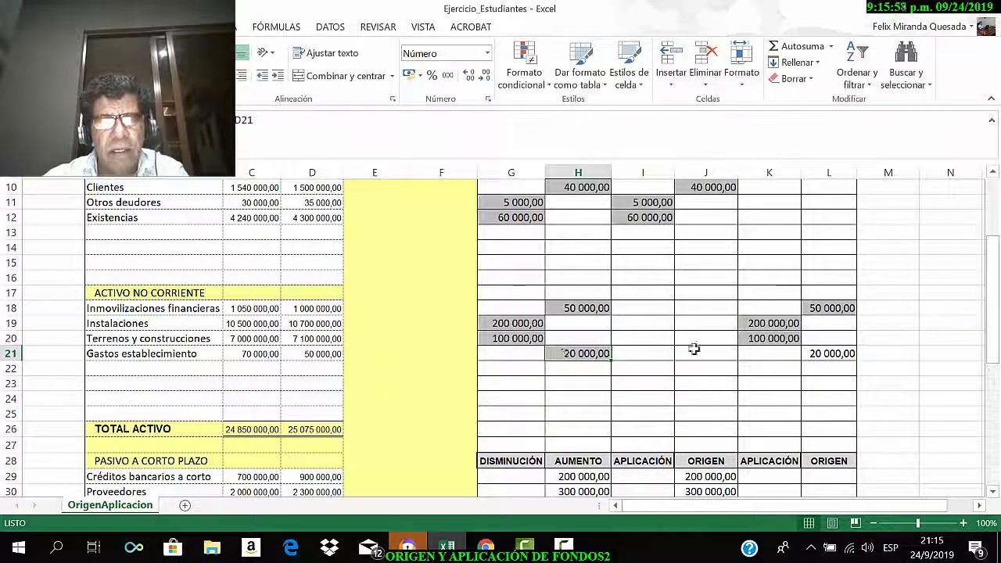
scroll(738, 350, "up", 3)
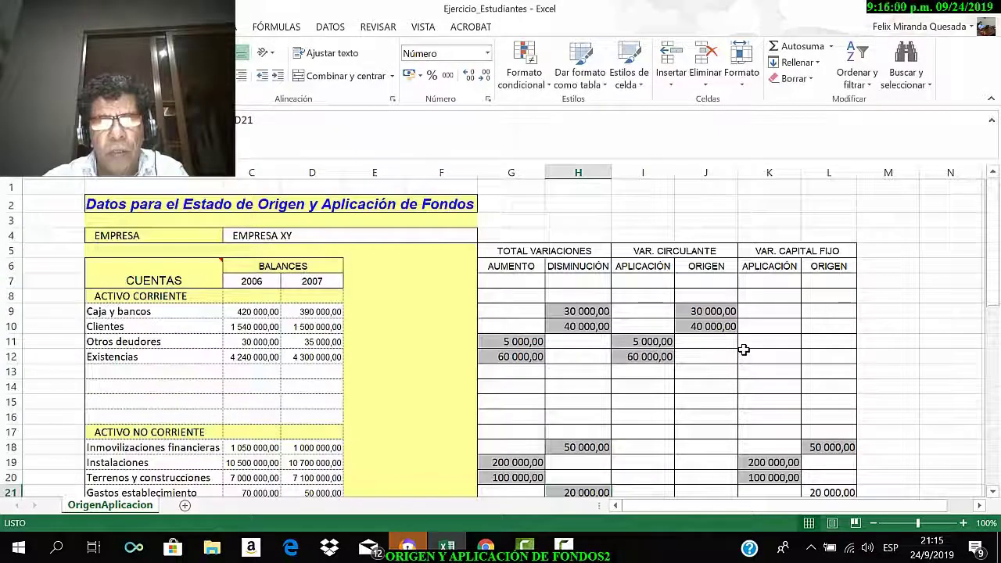
scroll(744, 349, "down", 3)
left_click(835, 354)
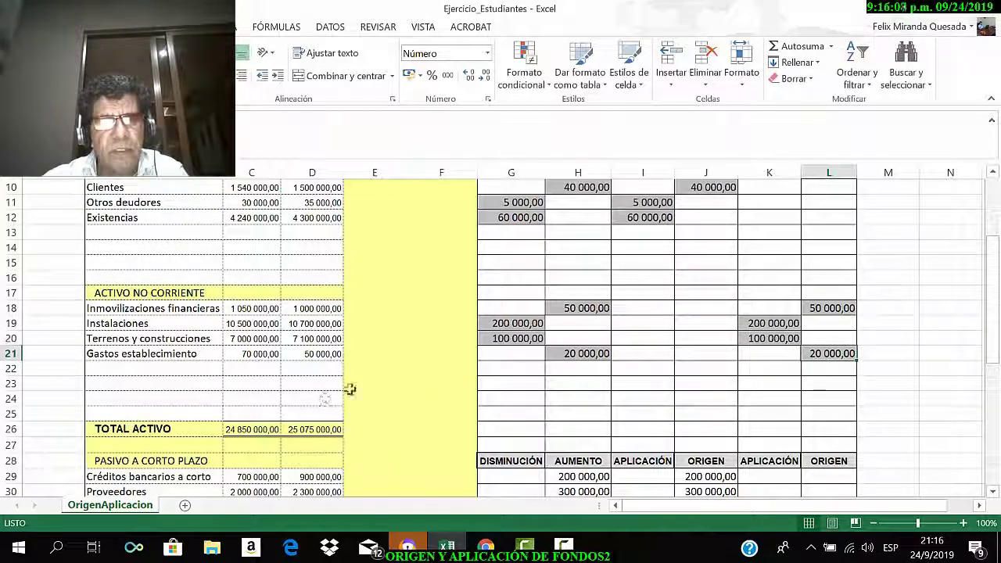
Shade the AUMENTO and DISMINUCIÓN headings under TOTAL VARIACIONES (G6:H6) grey and make them bold
scroll(457, 336, "up", 3)
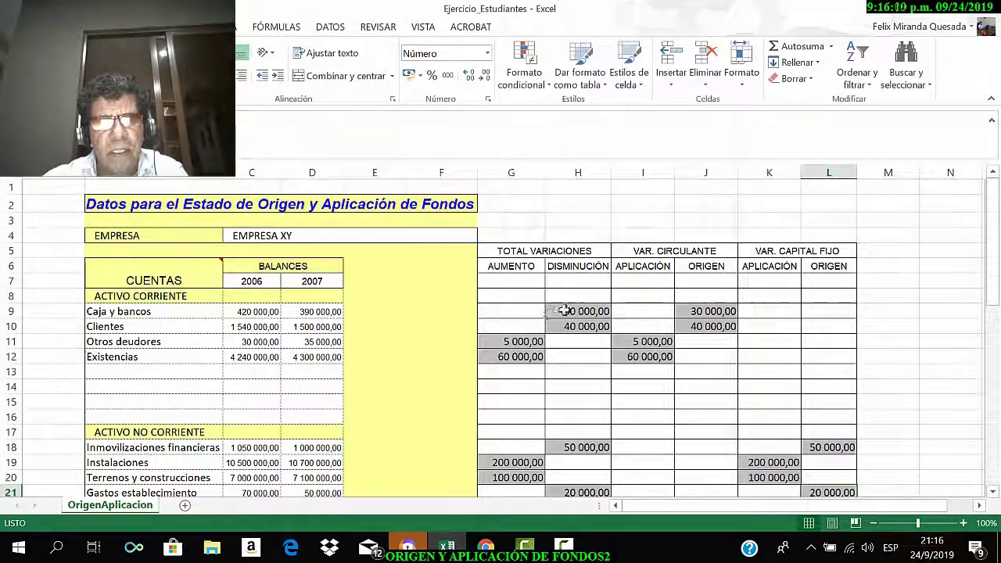
scroll(661, 298, "down", 6)
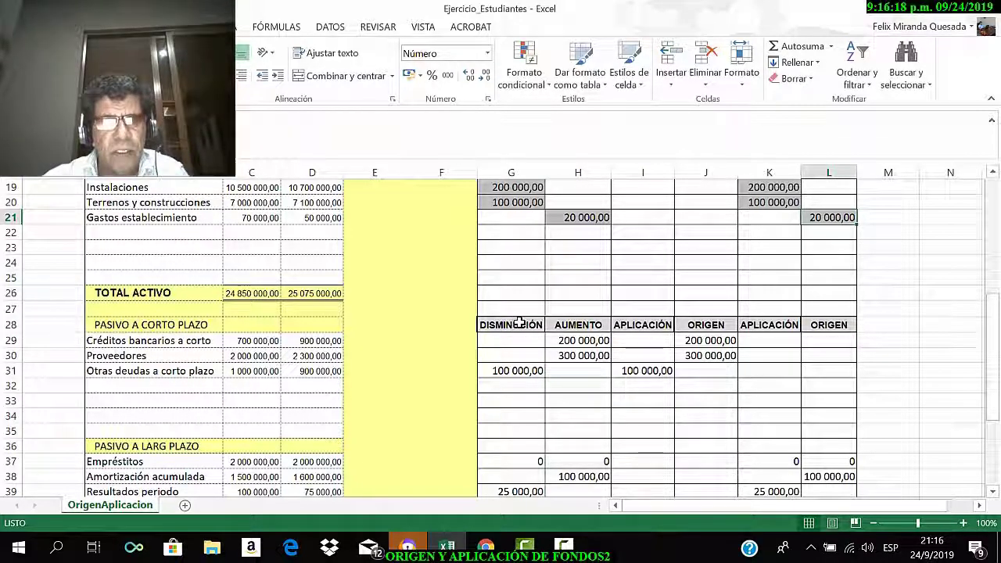
scroll(536, 317, "up", 6)
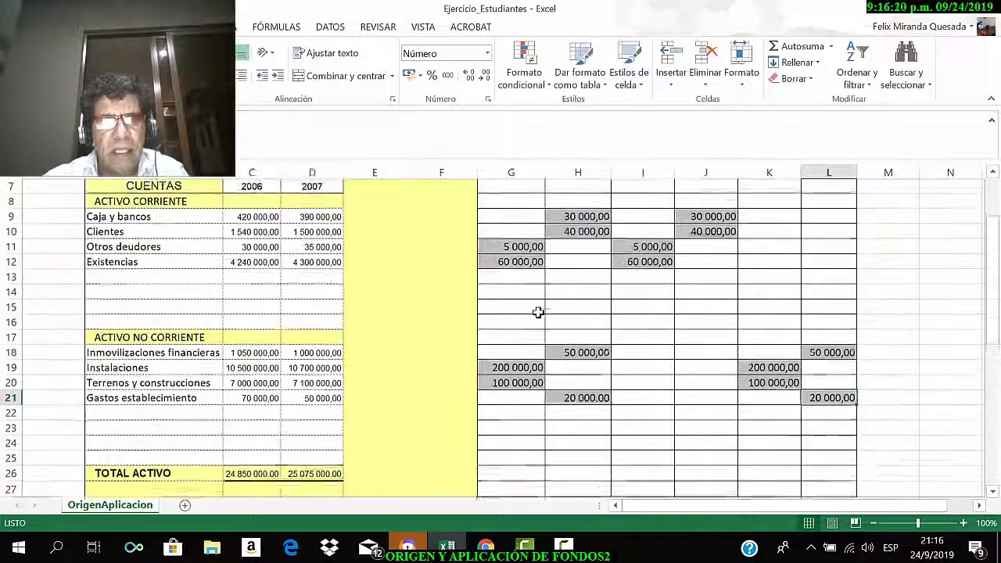
left_click_drag(510, 264, 565, 266)
key("F4")
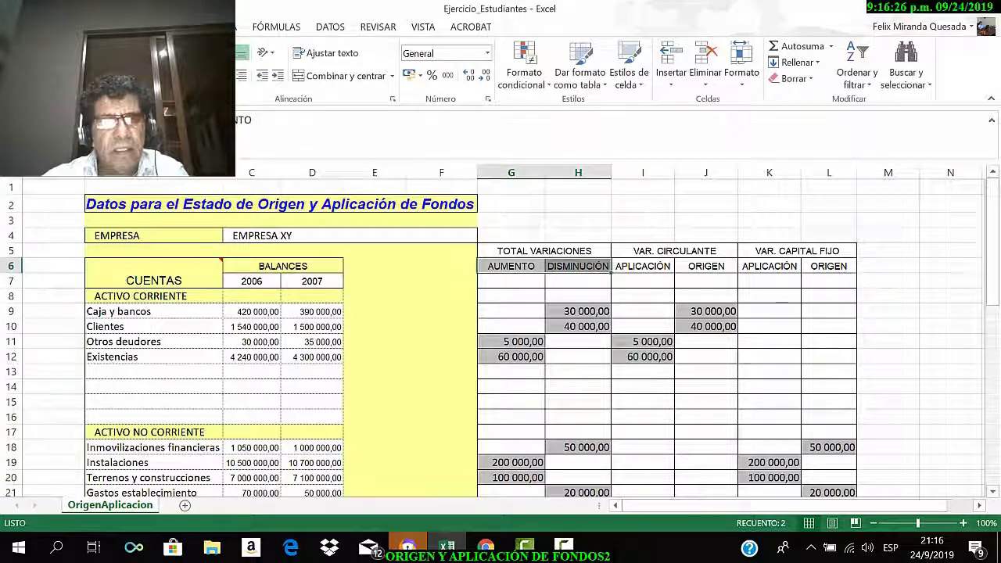
key("ctrl+n")
scroll(505, 284, "down", 1)
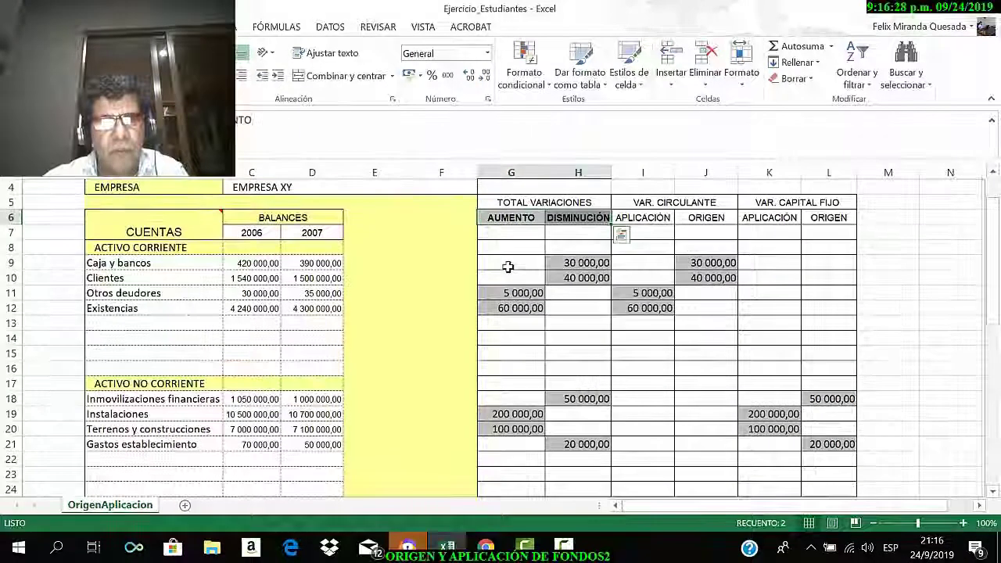
Compare the order of the AUMENTO and DISMINUCIÓN headings for the assets (row 6) with those for the liabilities (row 28)
left_click(505, 217)
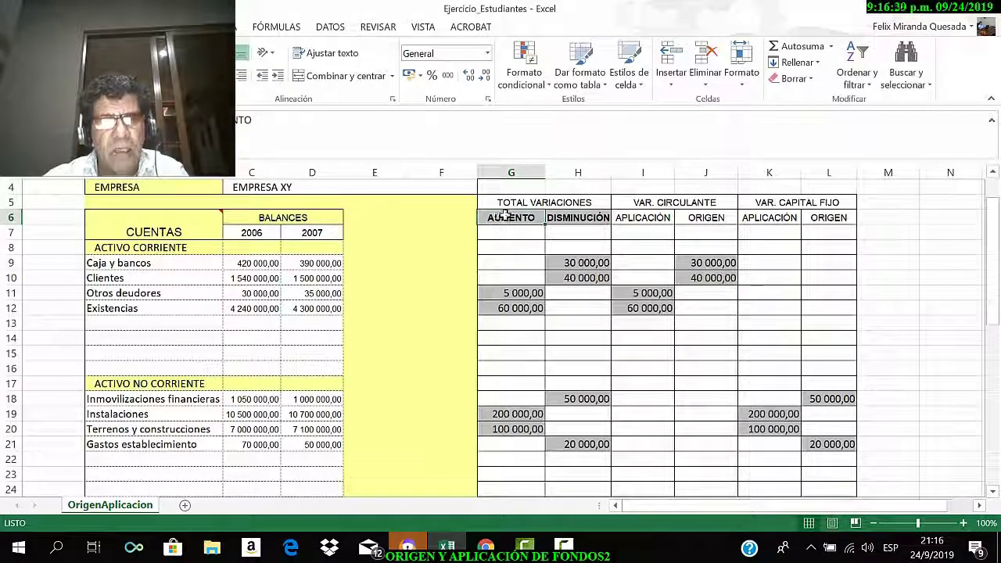
left_click(562, 217)
scroll(543, 293, "down", 1)
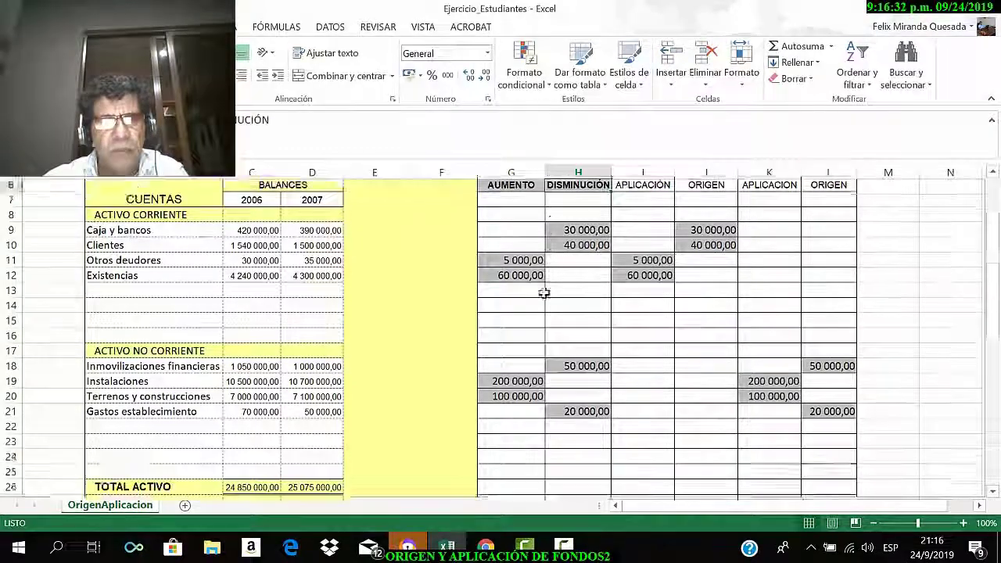
scroll(543, 293, "down", 3)
left_click(510, 370)
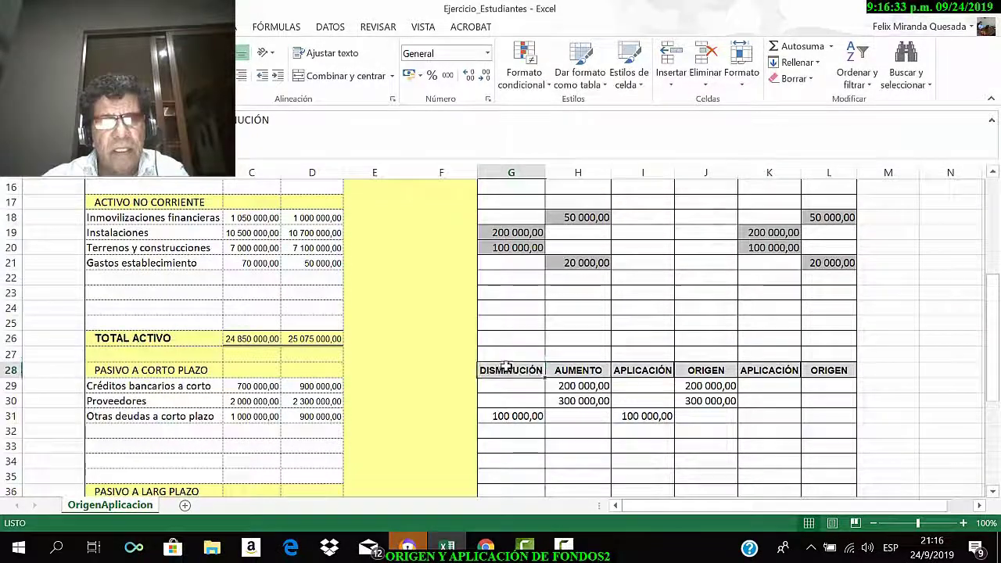
left_click(569, 366)
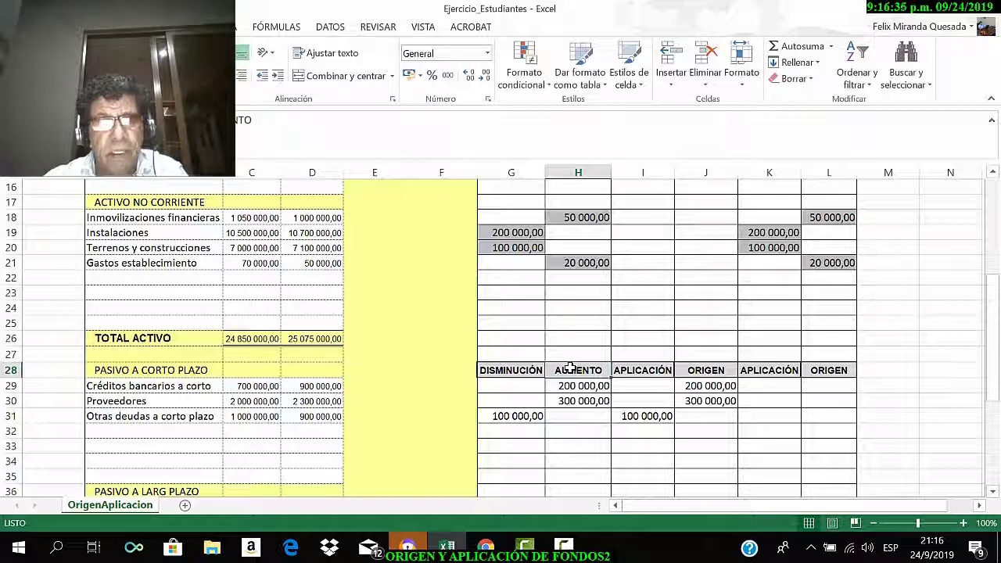
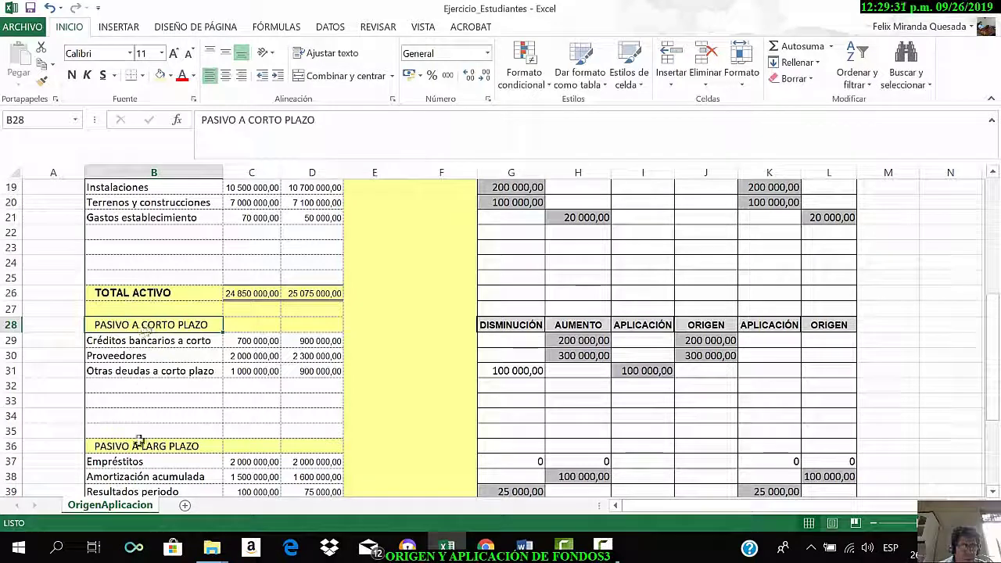
Review the short- and long-term liability sections against the VAR. CIRCULANTE and VAR. CAPITAL FIJO column groups
left_click(134, 448)
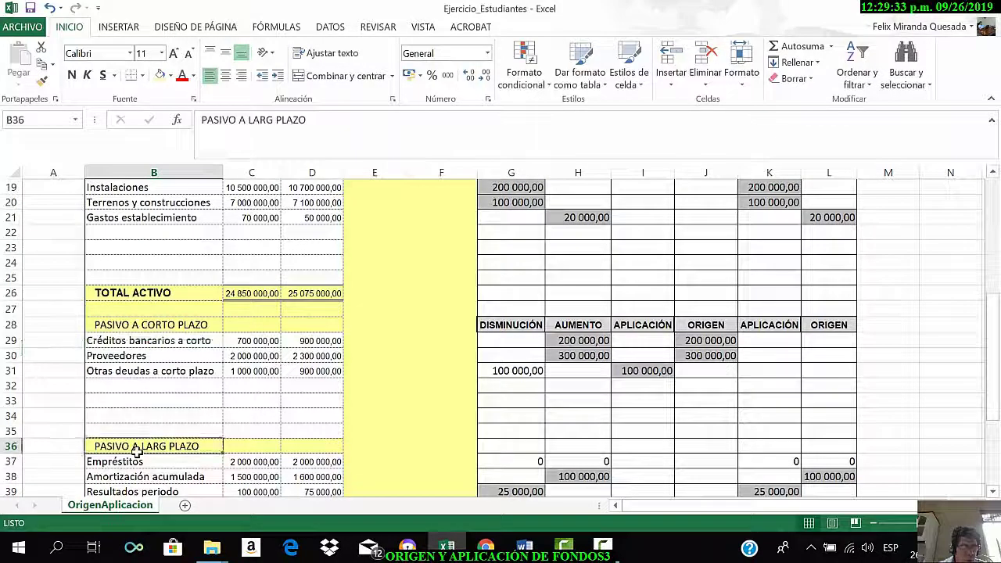
left_click(144, 325)
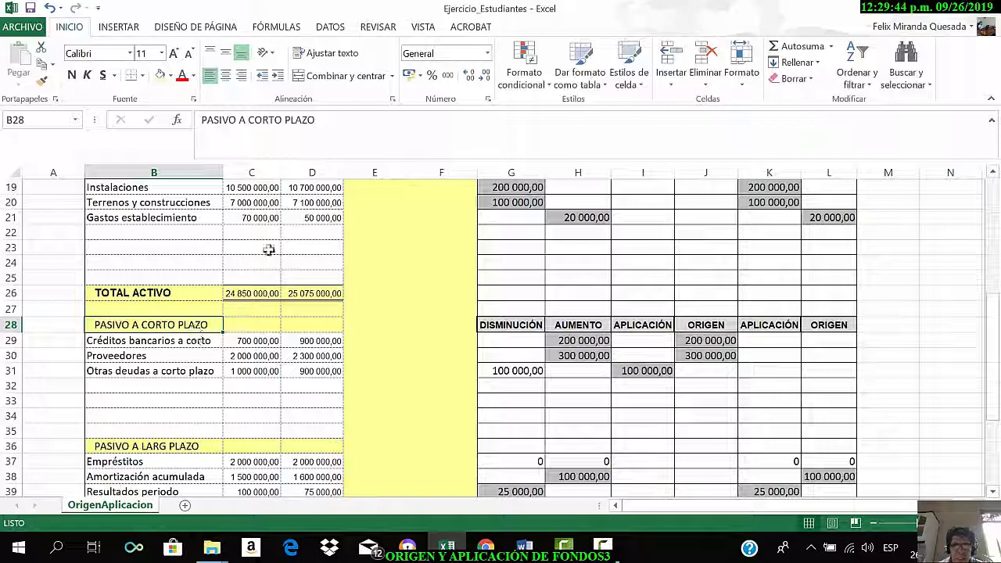
scroll(641, 283, "up", 6)
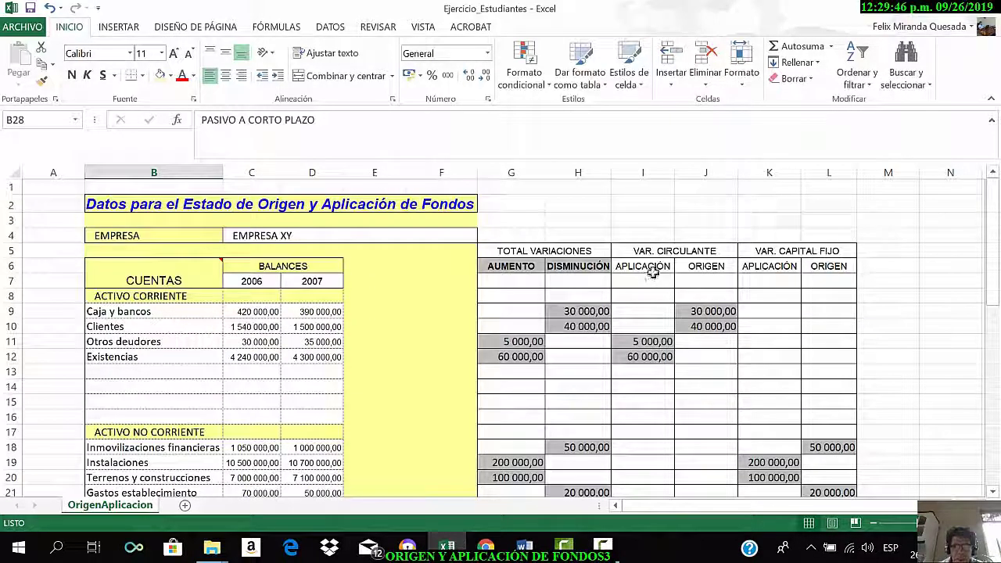
left_click_drag(660, 251, 707, 273)
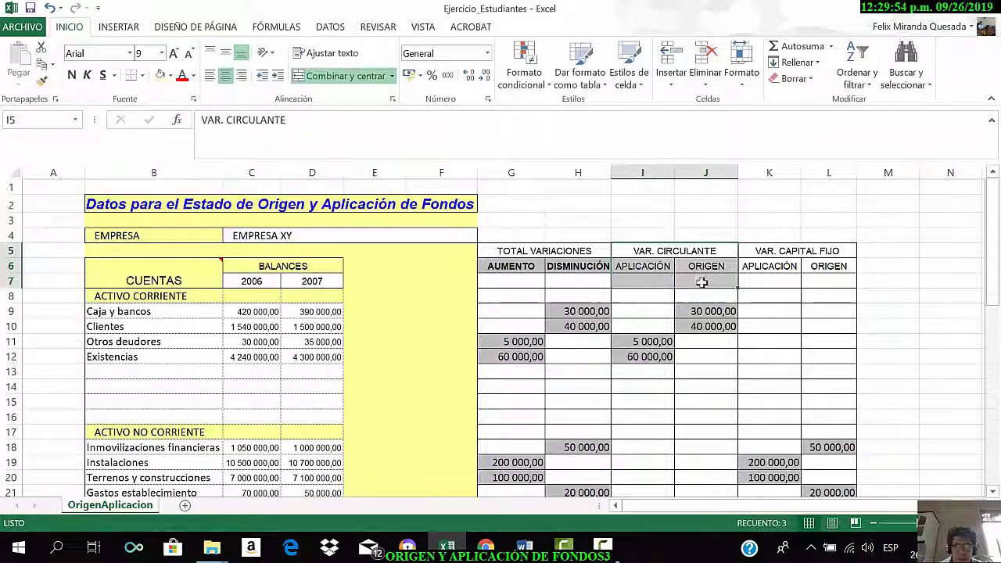
scroll(706, 278, "down", 3)
scroll(705, 285, "down", 4)
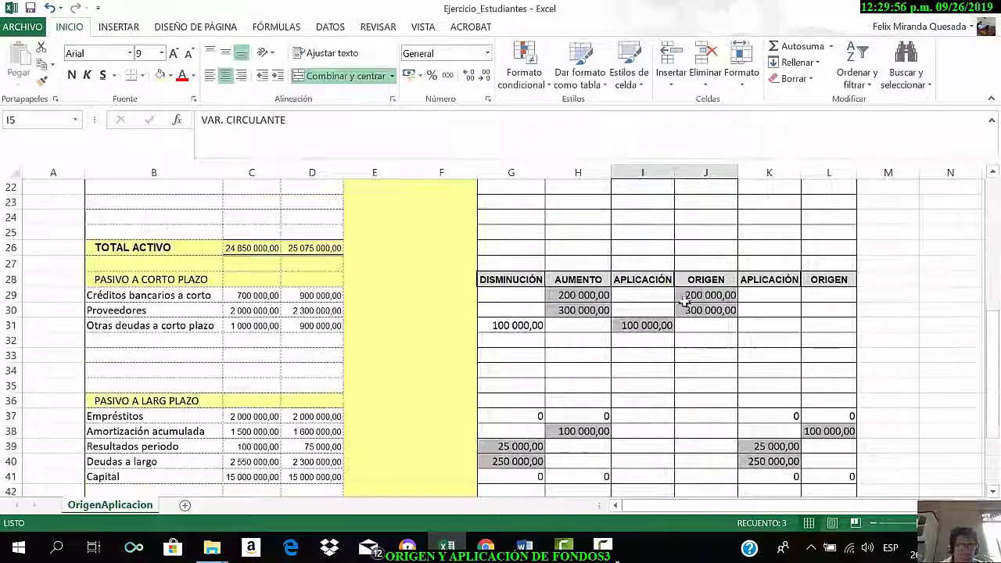
scroll(271, 342, "down", 2)
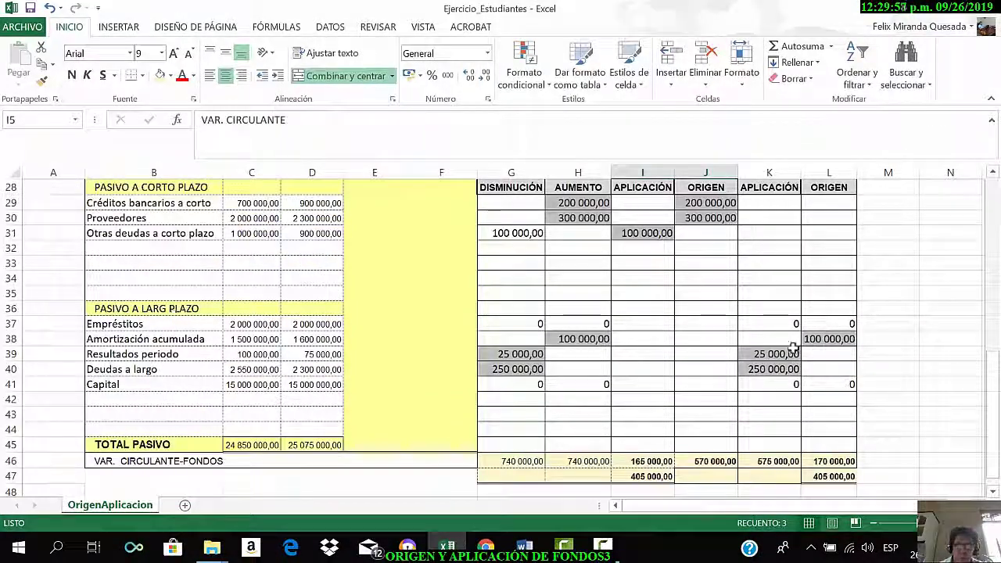
scroll(784, 221, "up", 4)
scroll(784, 221, "up", 5)
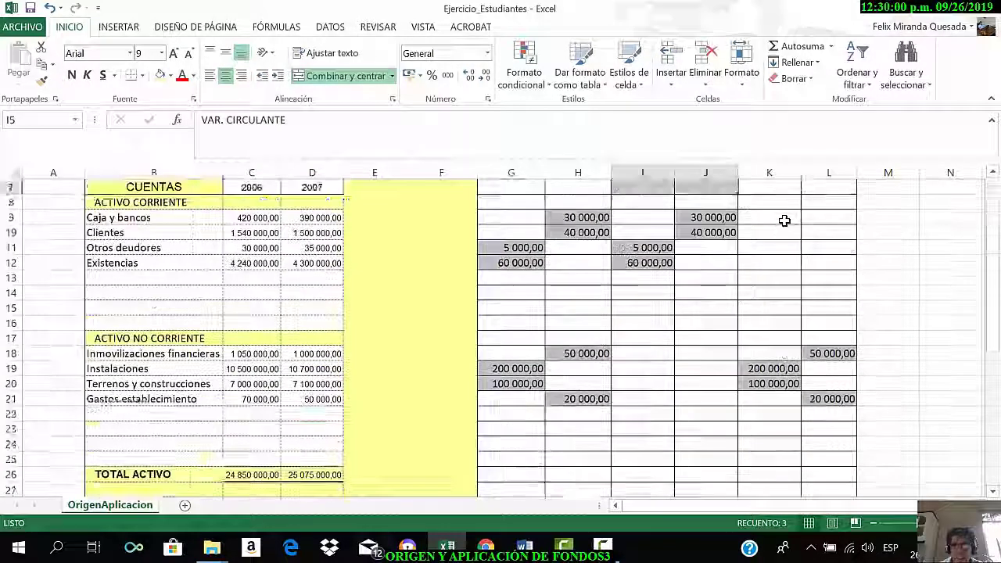
left_click_drag(791, 251, 831, 474)
scroll(831, 462, "down", 2)
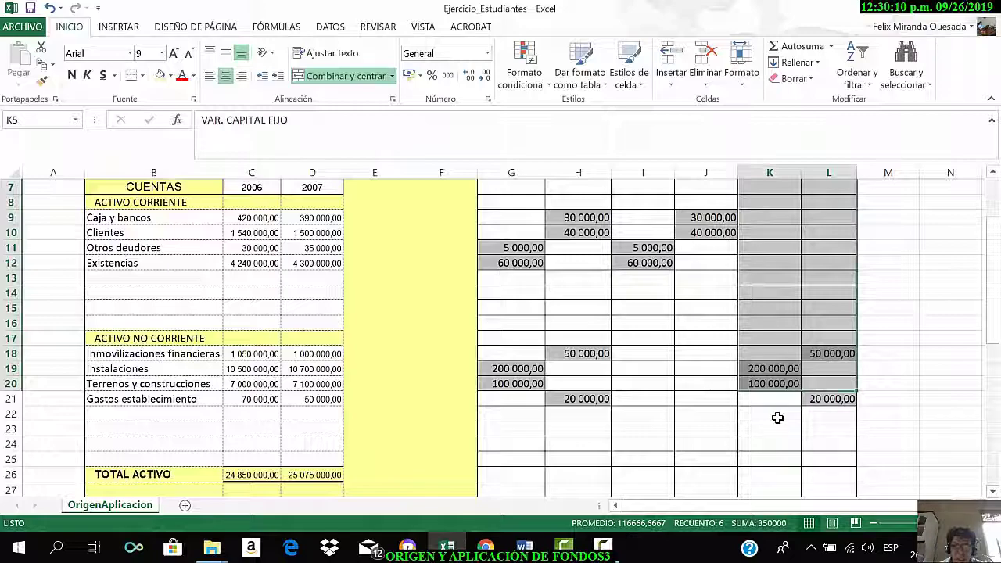
scroll(713, 403, "down", 3)
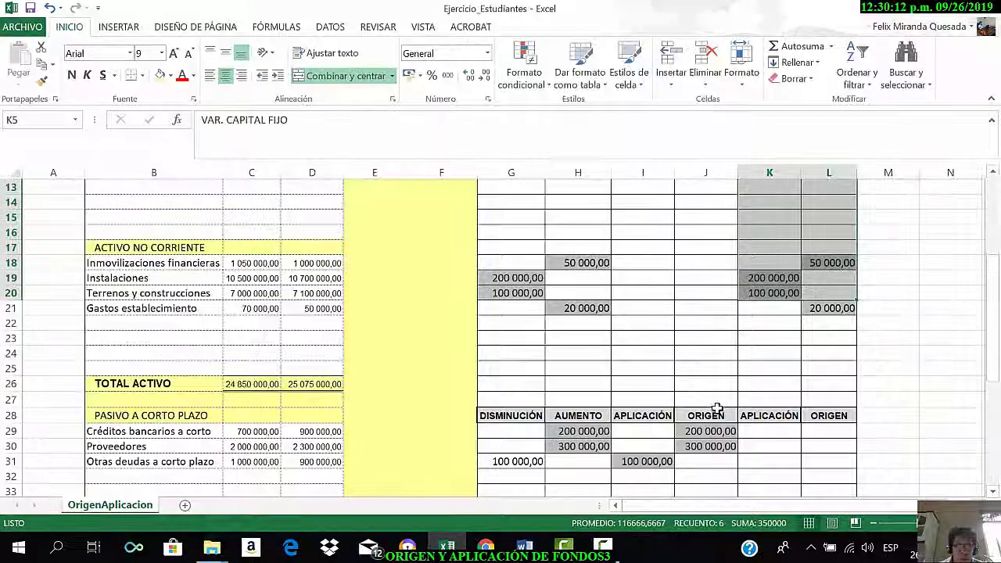
scroll(592, 386, "up", 2)
scroll(320, 308, "down", 2)
scroll(316, 403, "down", 2)
Examine the PASIVO A CORTO PLAZO accounts and compare the 2006 and 2007 balances of Créditos bancarios a corto
left_click_drag(142, 295, 147, 322)
left_click(149, 296)
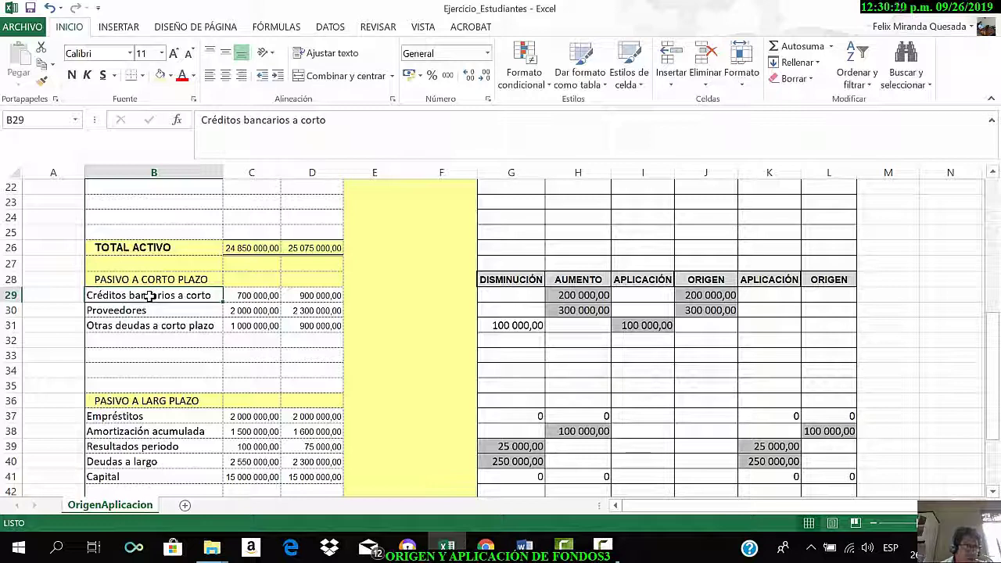
left_click(125, 310)
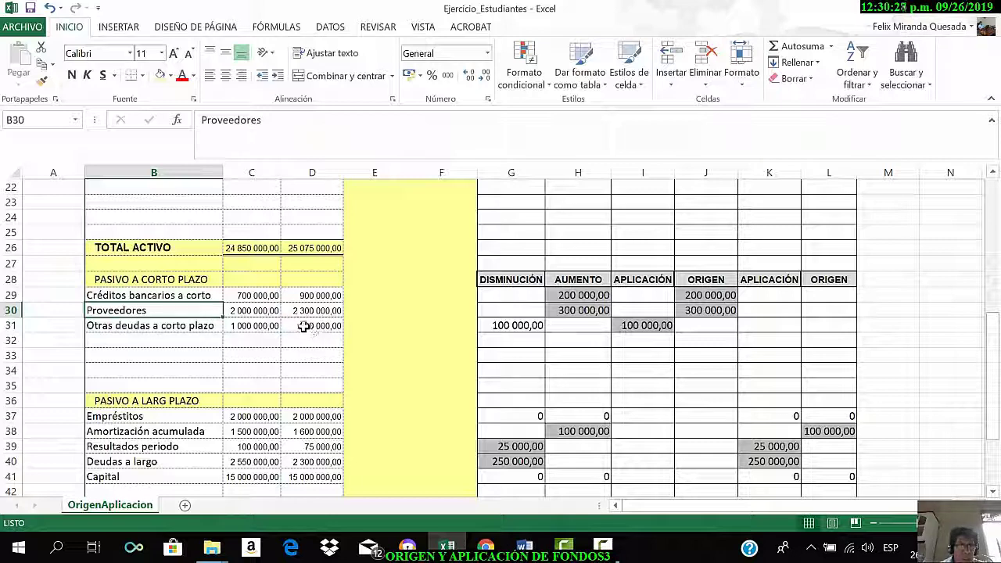
left_click(242, 205)
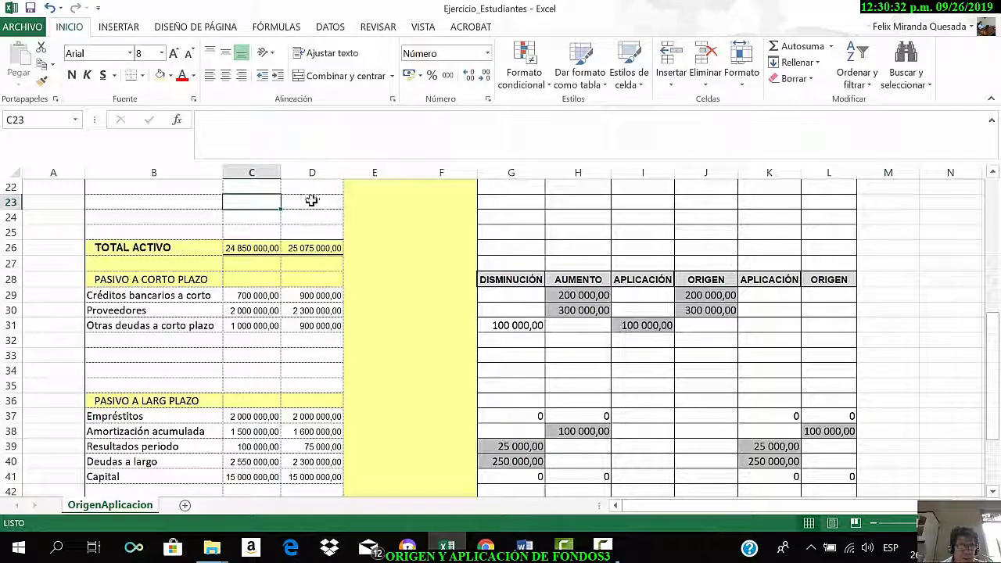
left_click(264, 295)
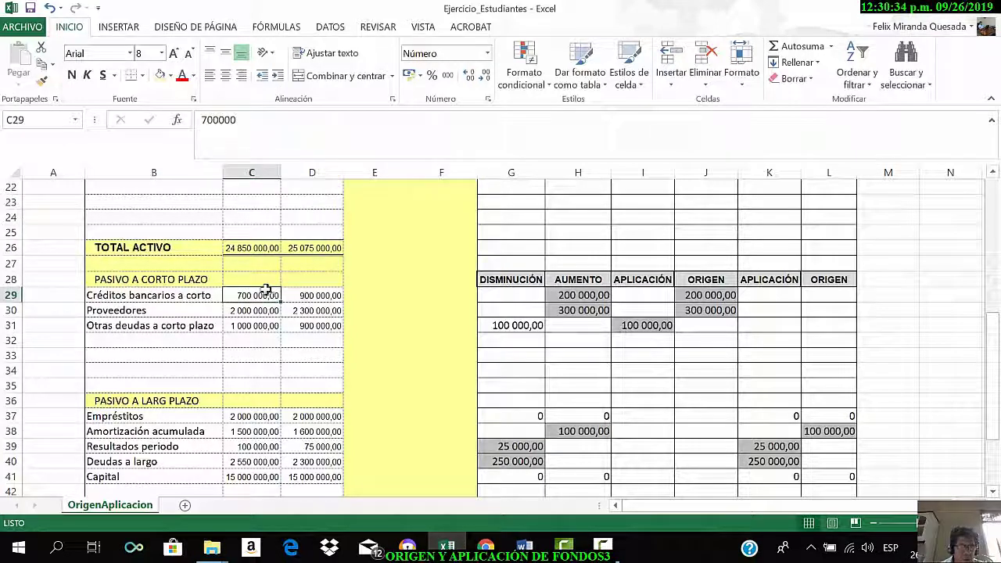
left_click(299, 295)
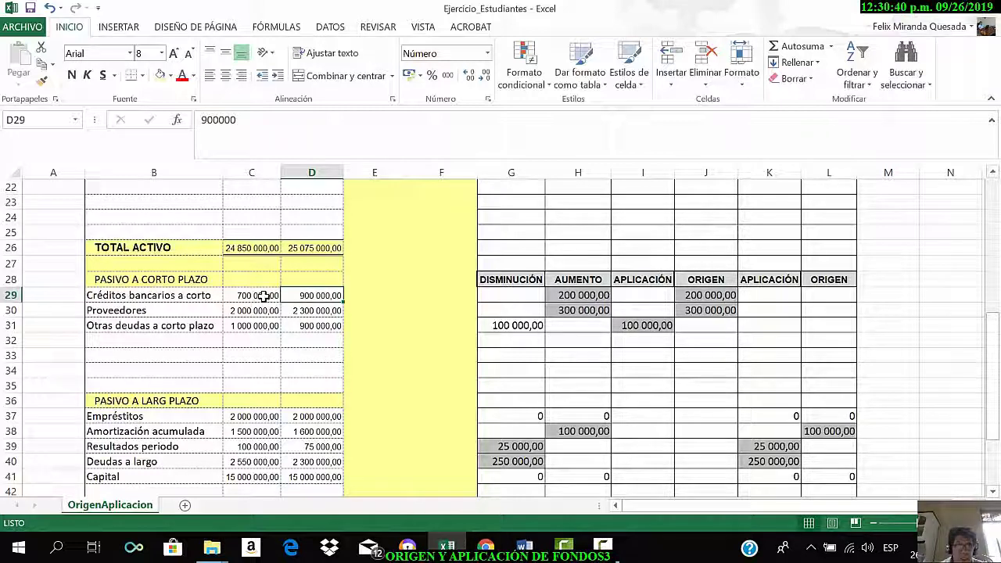
left_click(262, 295)
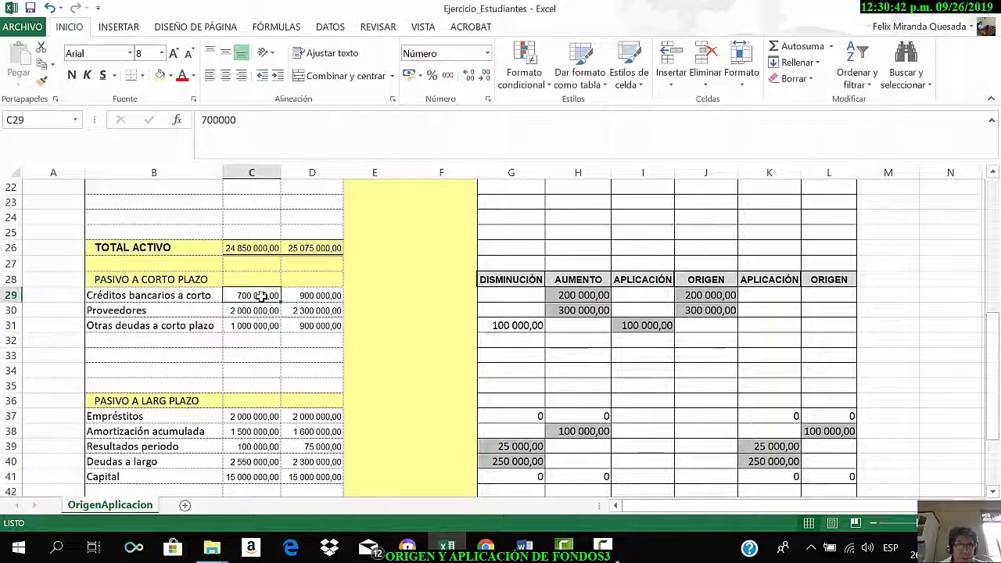
left_click(304, 293)
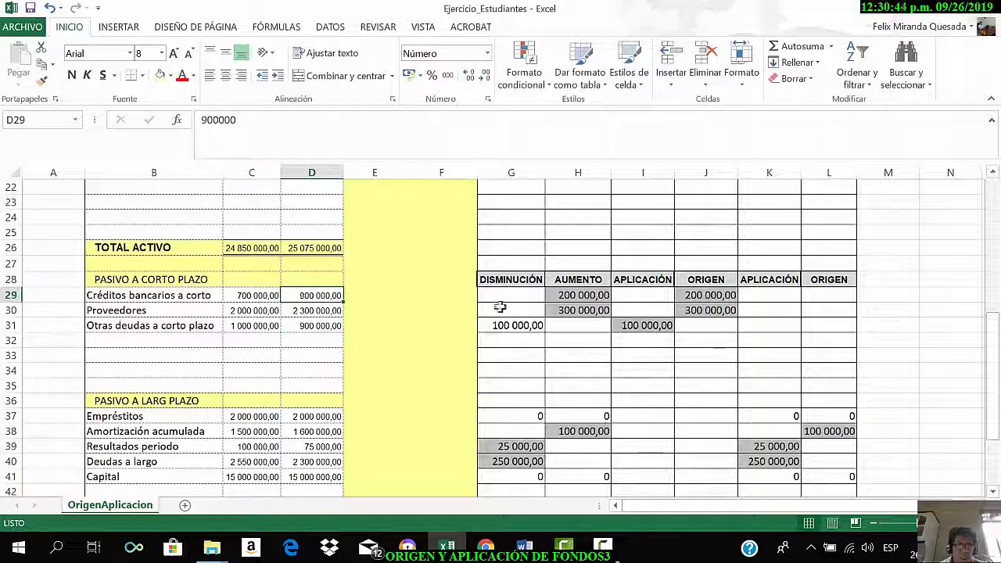
Calculate the Créditos bancarios a corto increase in the AUMENTO column (H29) with the formula +D29-C29 and check its ORIGEN cell (J29)
left_click(570, 294)
type("+")
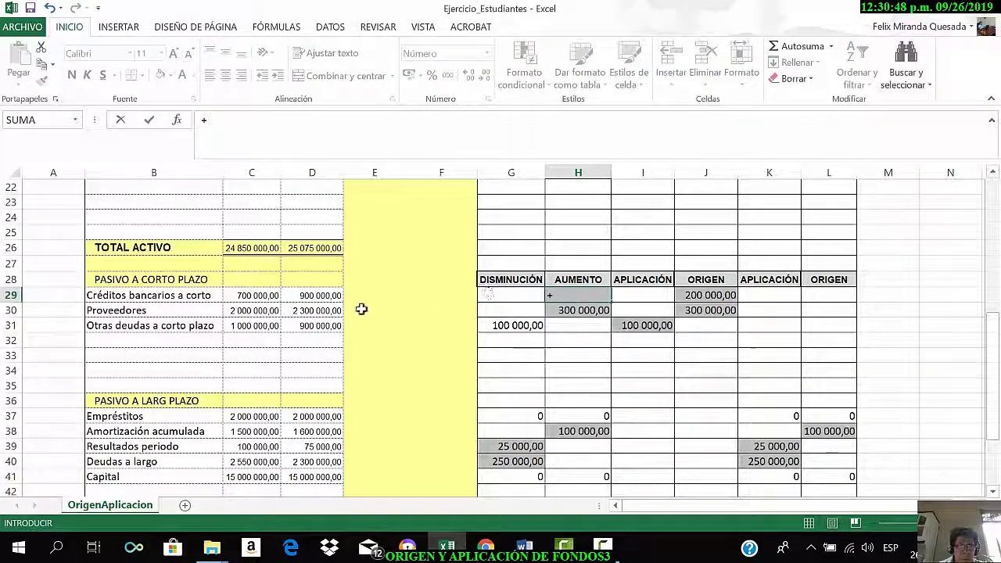
left_click(335, 294)
type("-")
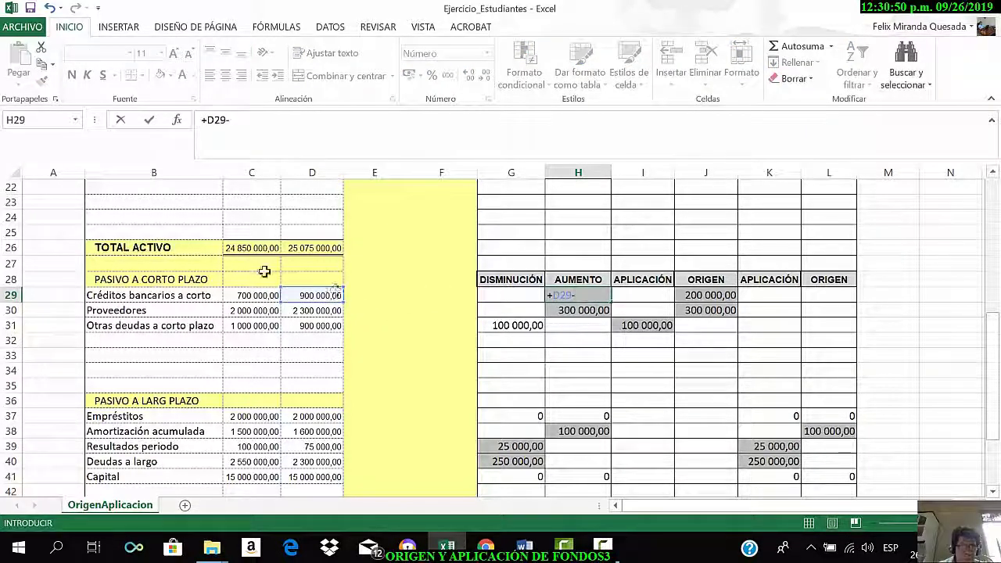
left_click(264, 296)
key("Return")
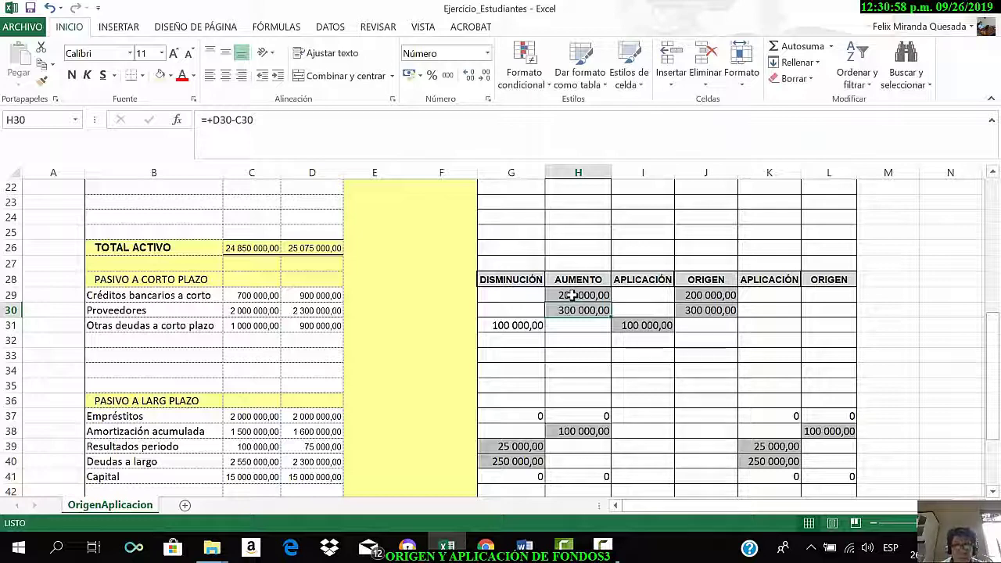
left_click(701, 294)
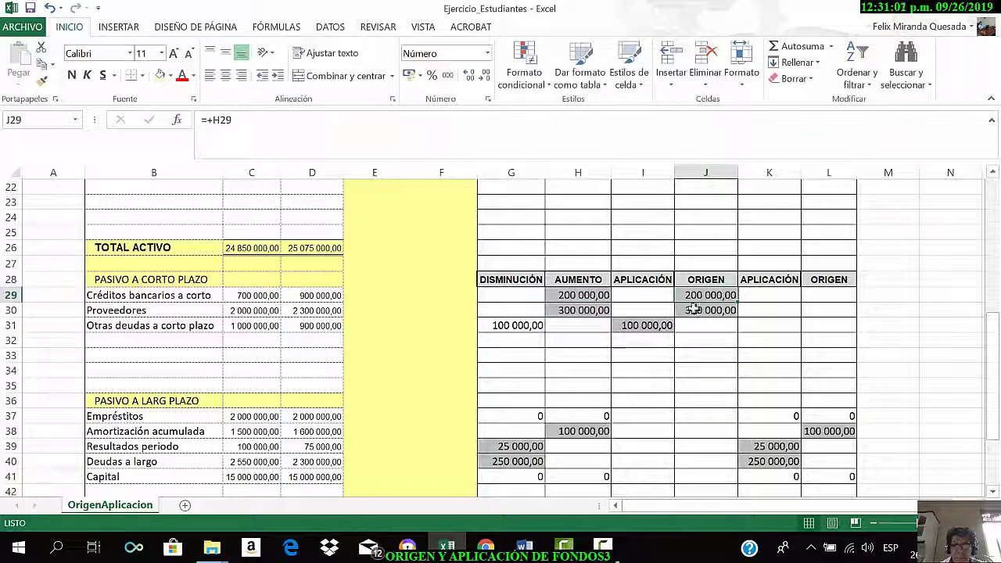
scroll(694, 289, "up", 7)
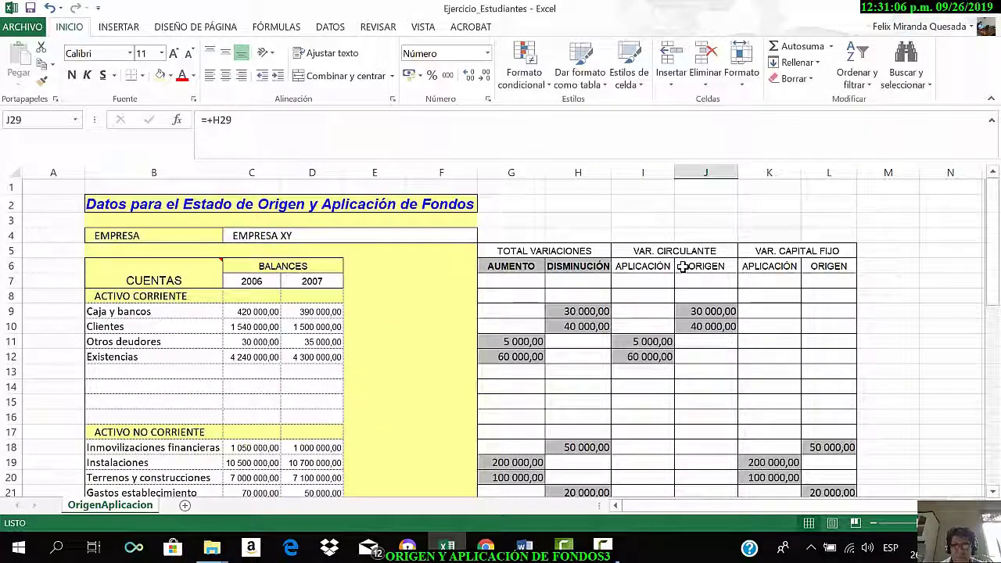
Inspect the formula behind the ORIGEN amount of Créditos bancarios a corto (J29)
scroll(688, 279, "down", 4)
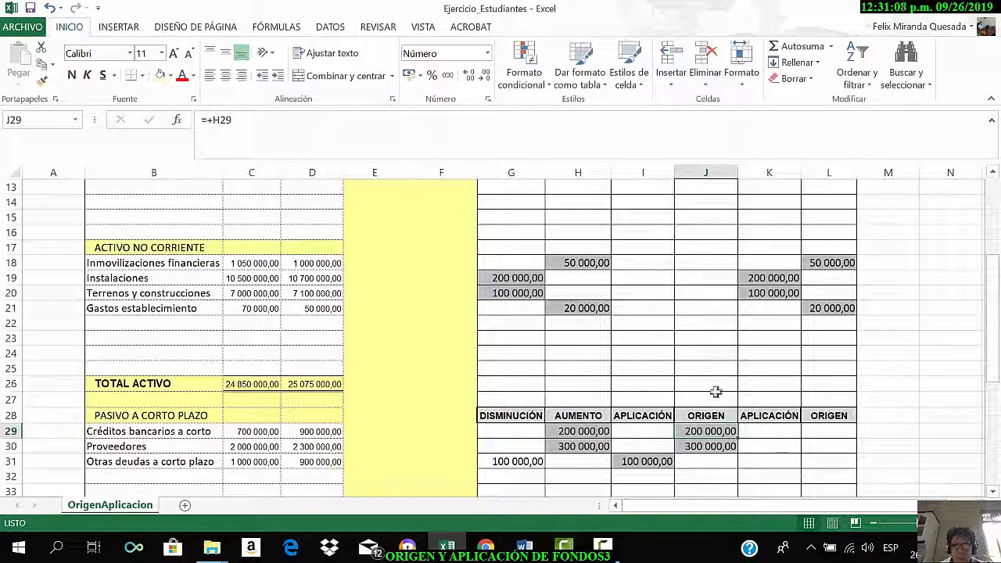
double_click(704, 431)
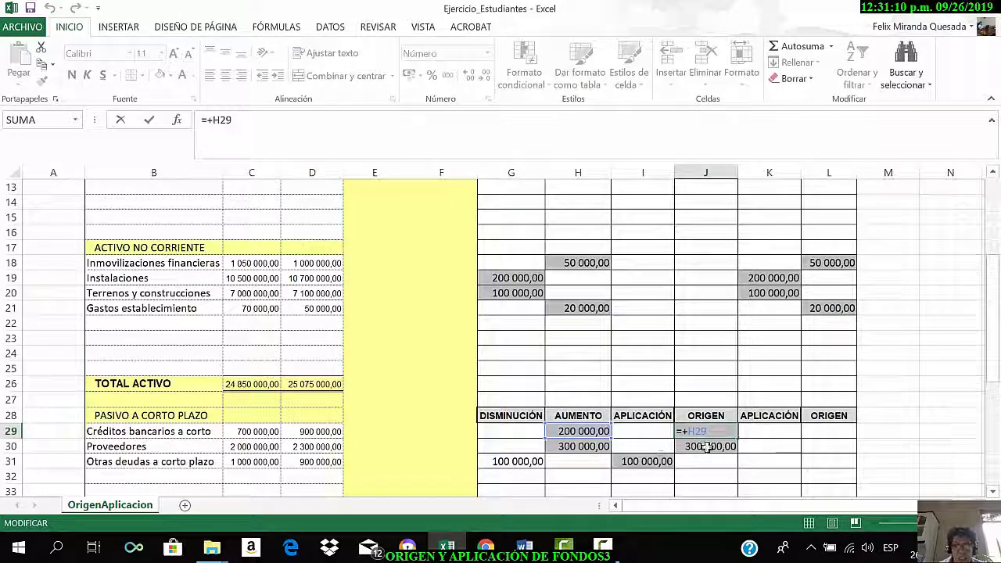
key("ctrl+Return")
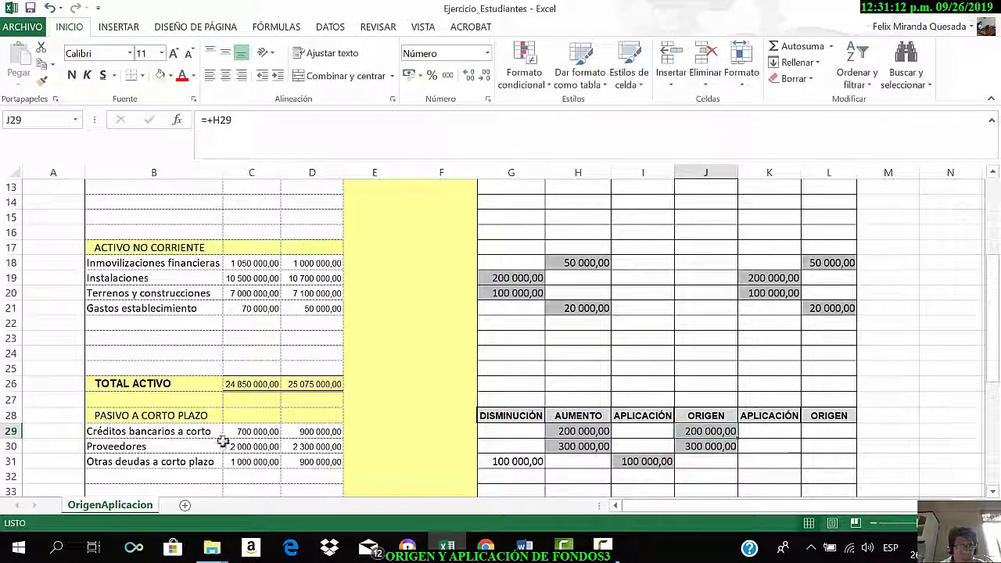
Calculate the Proveedores increase in the AUMENTO column (H30) with the formula +D30-C30 and check its ORIGEN cell (J30)
left_click(163, 446)
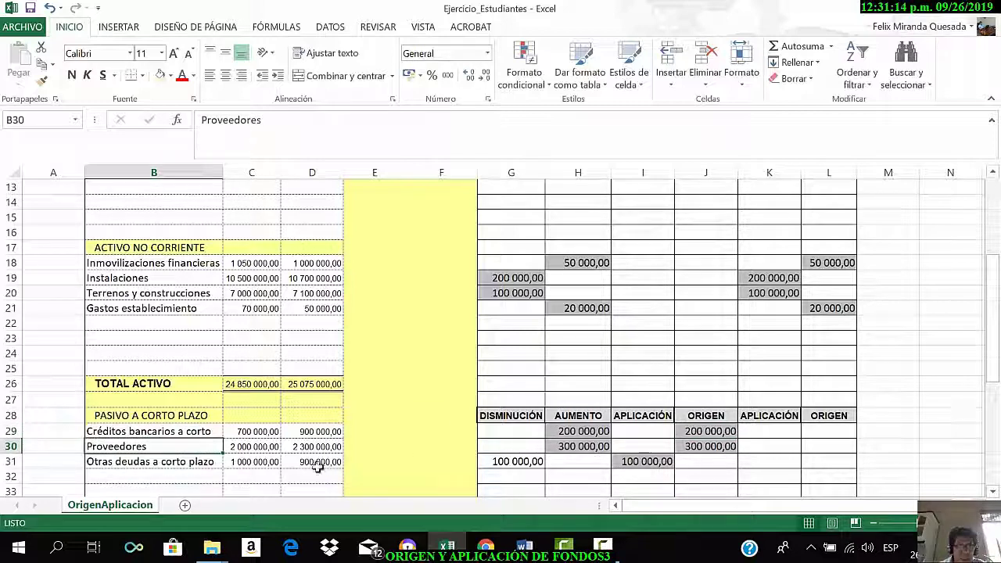
left_click(268, 447)
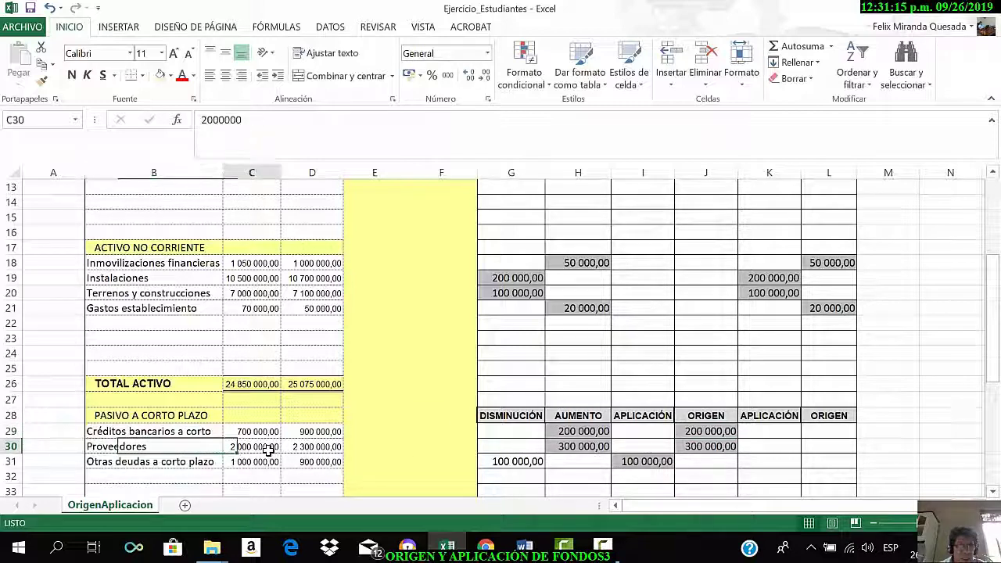
left_click(316, 446)
left_click(582, 445)
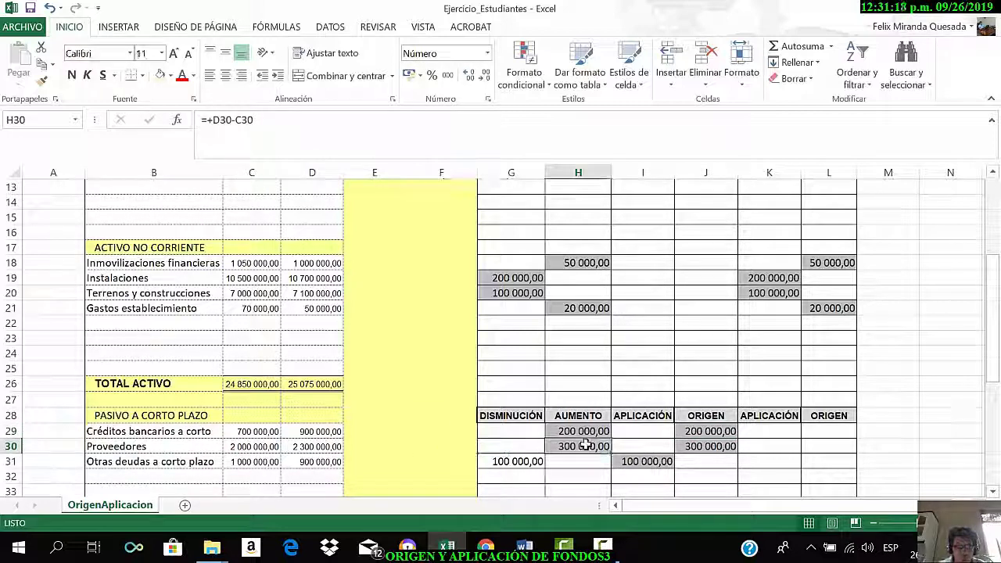
type("+")
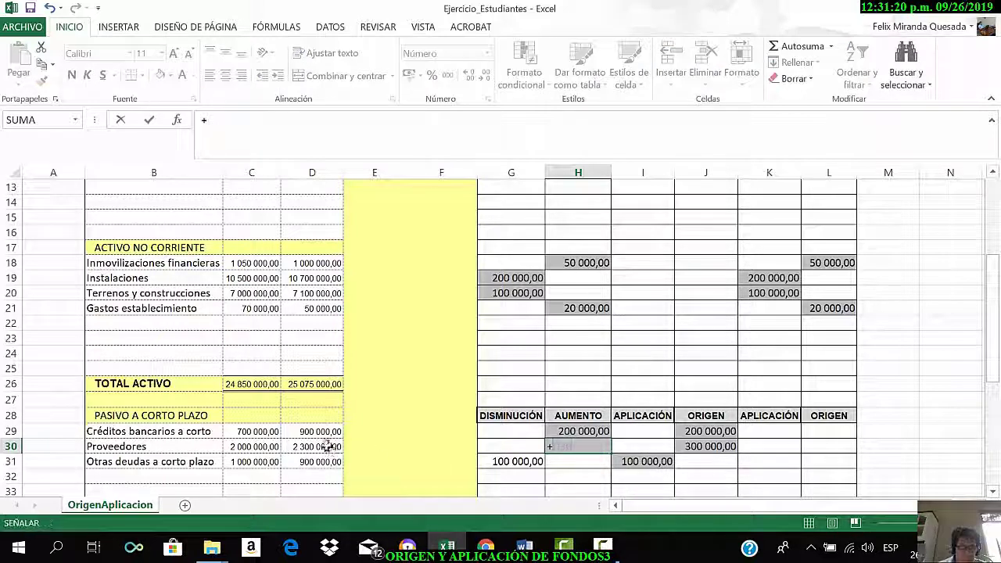
left_click(327, 446)
type("-")
left_click(265, 446)
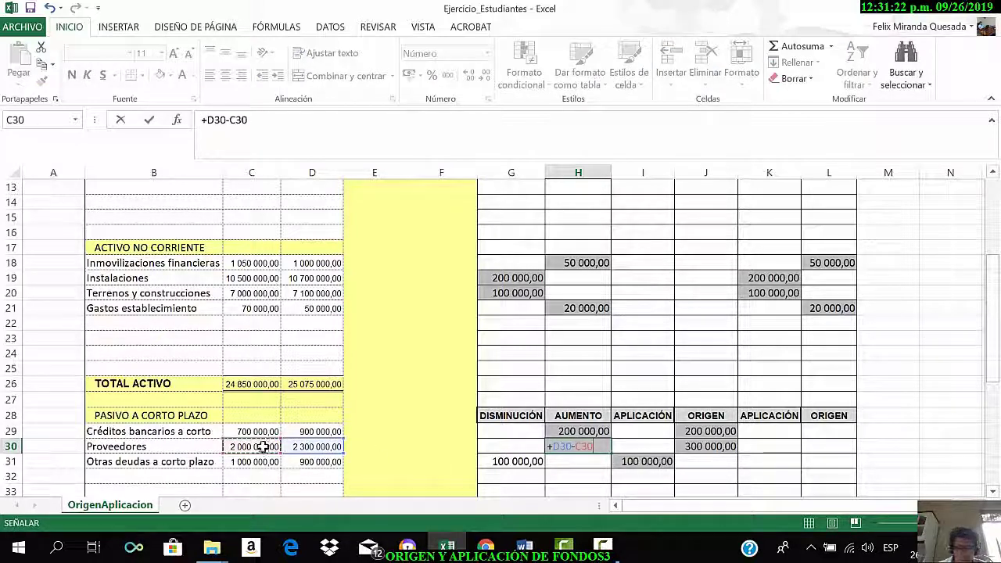
key("Return")
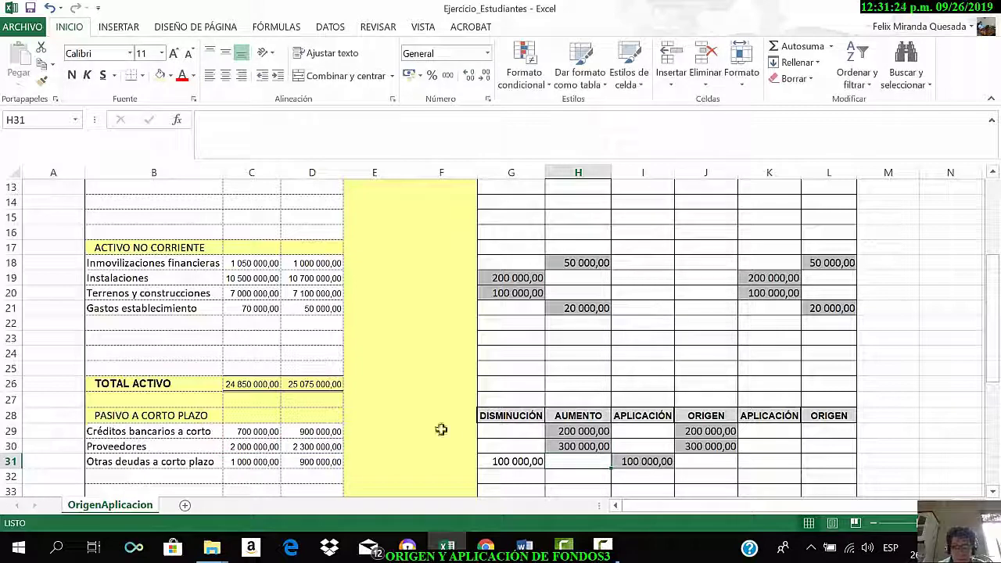
left_click(692, 446)
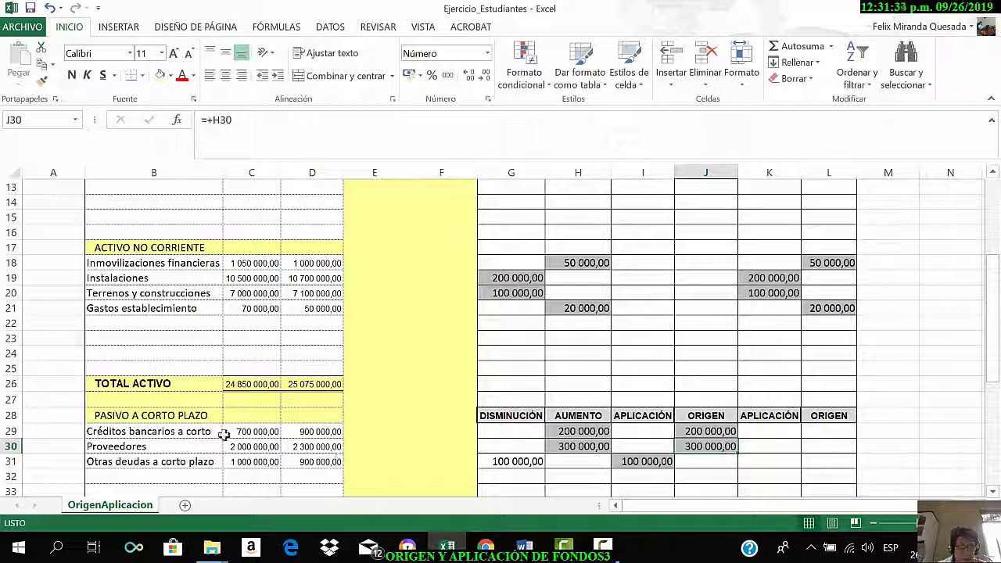
Calculate the Otras deudas a corto plazo decrease in the DISMINUCIÓN column (G31) with the formula +C31-D31
scroll(229, 450, "down", 1)
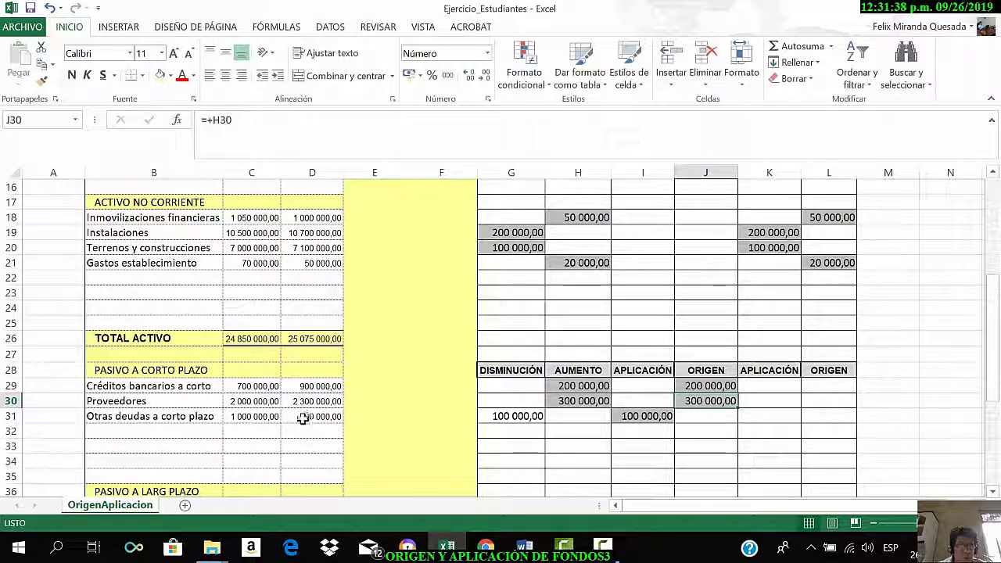
left_click(253, 414)
left_click(303, 415)
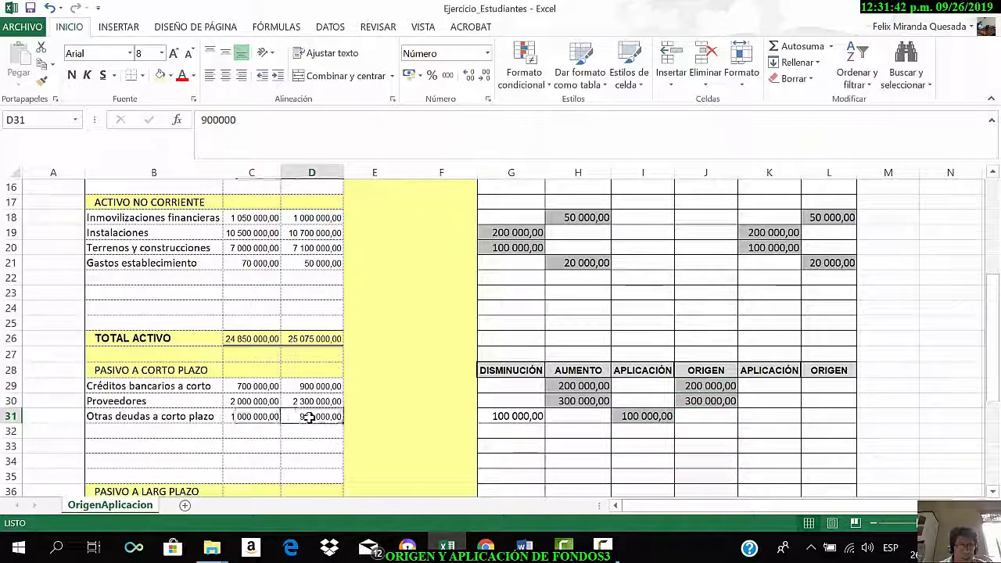
left_click(484, 416)
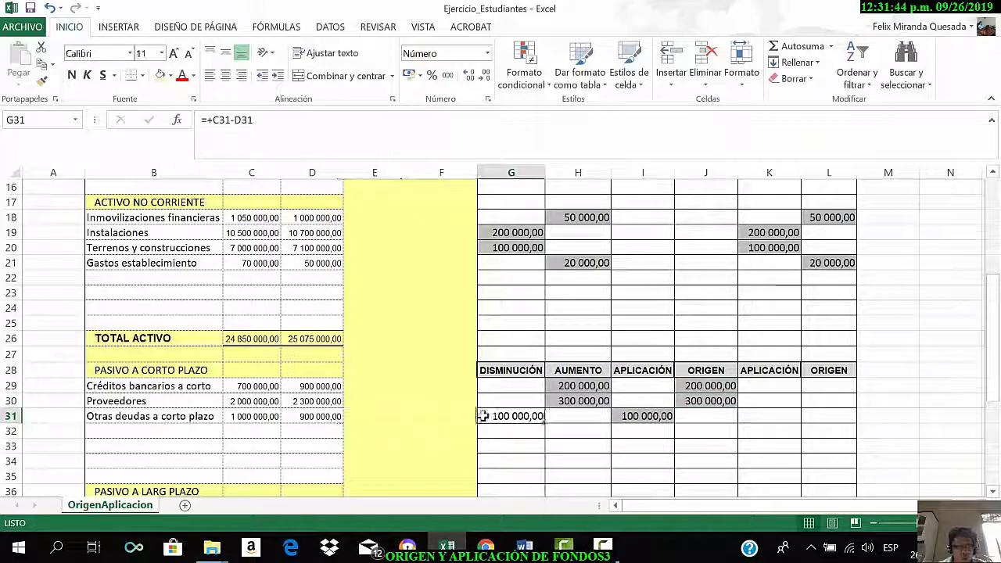
type("+")
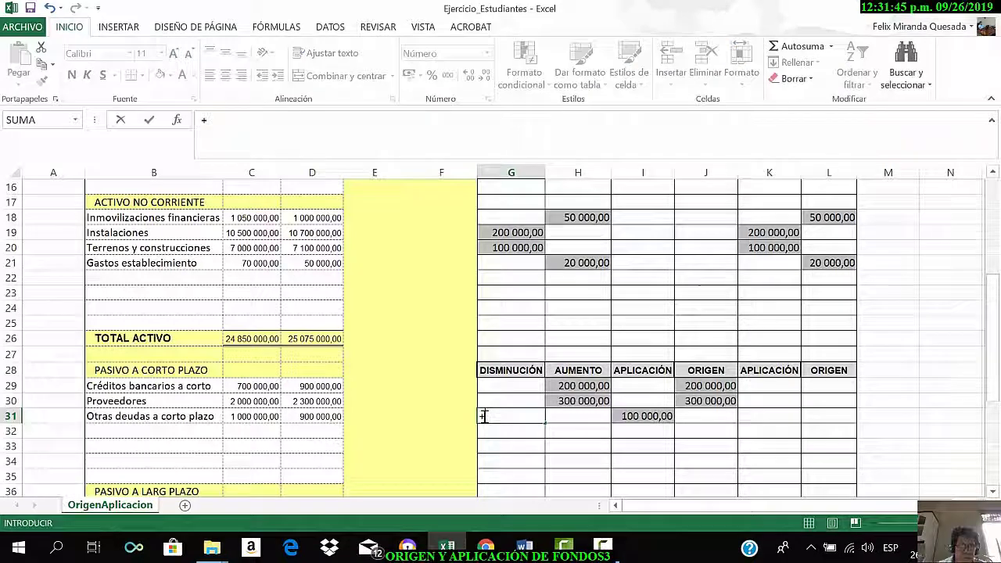
left_click(226, 415)
type("-")
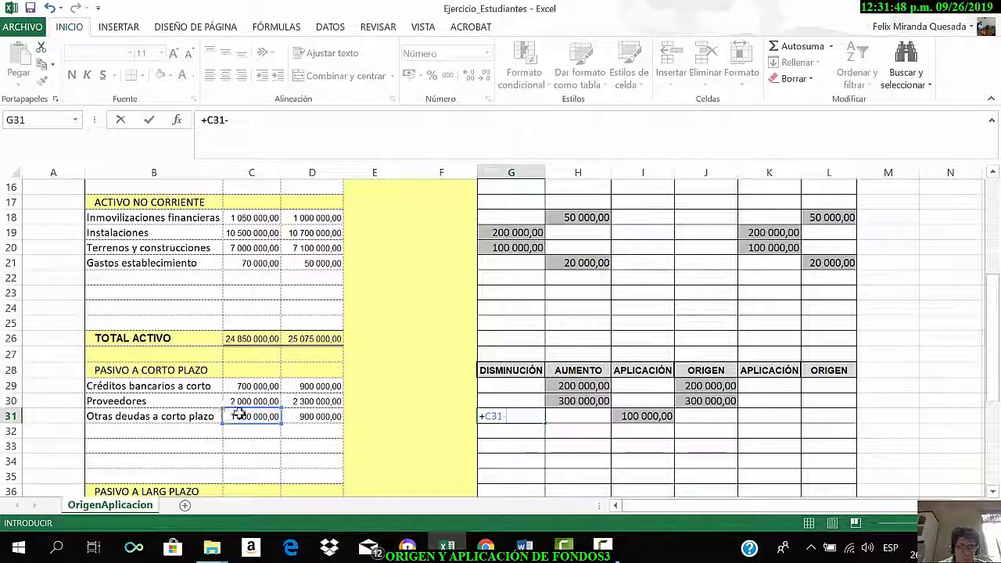
left_click(305, 412)
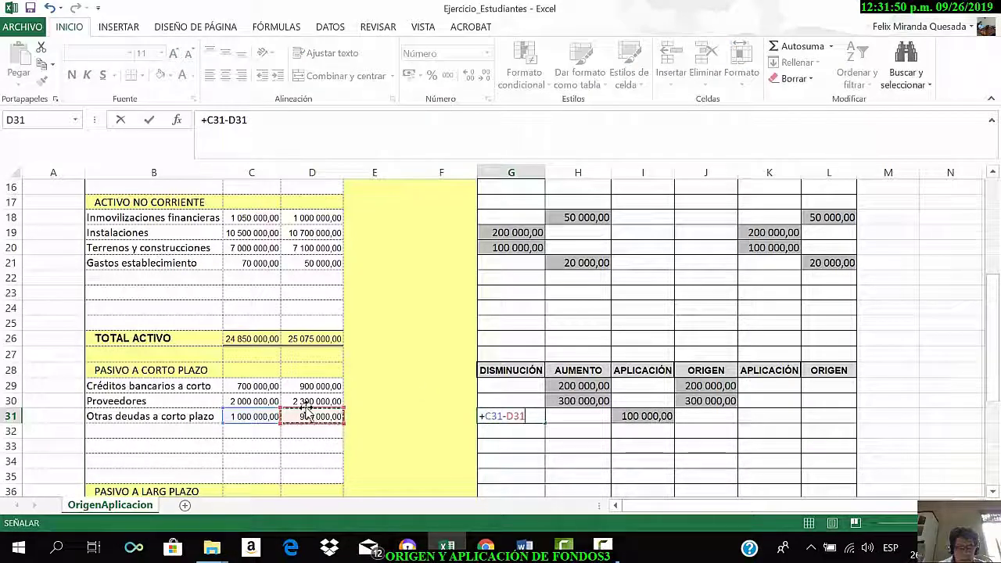
key("Return")
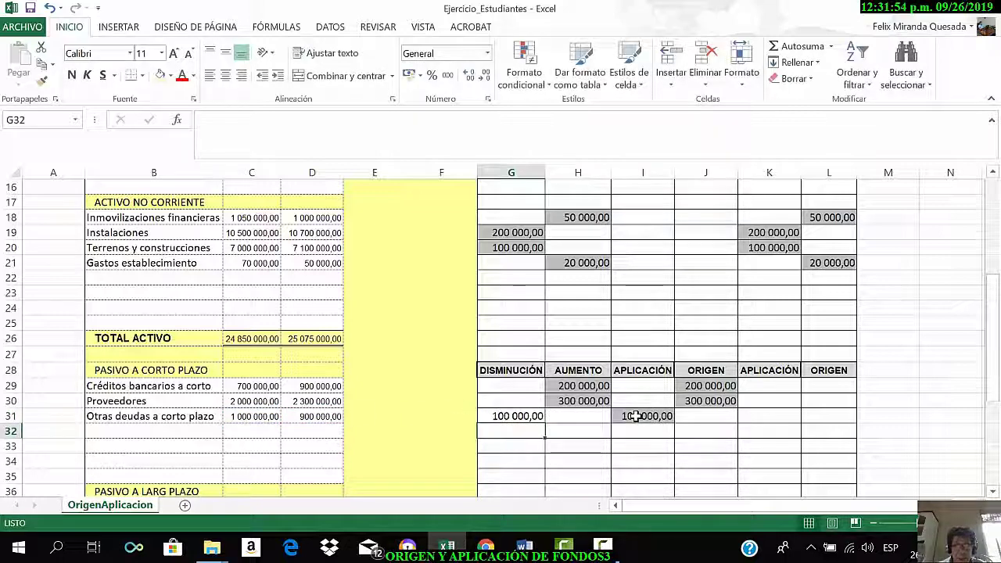
Shade the Otras deudas a corto plazo DISMINUCIÓN cell (G31) with a light grey fill
left_click(513, 415)
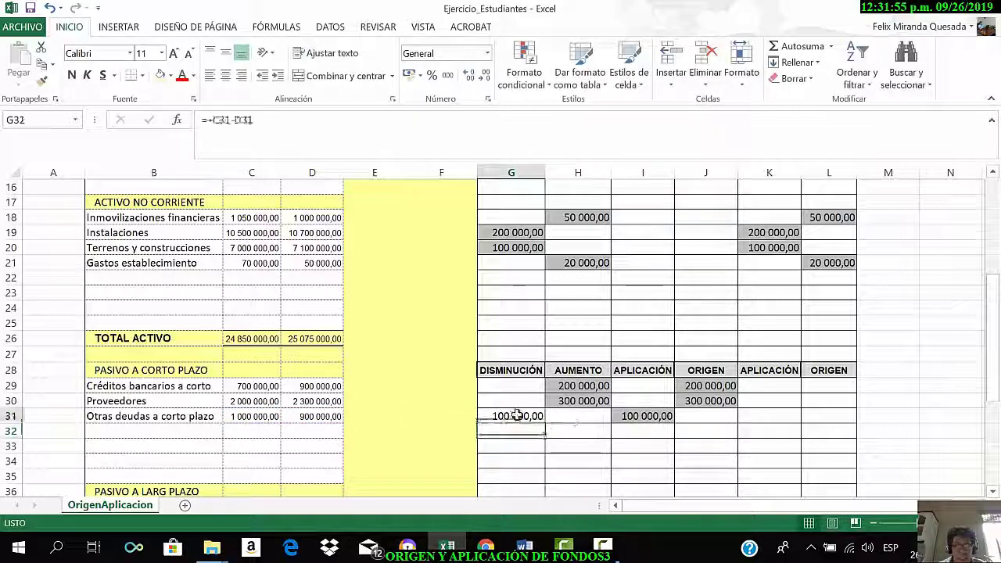
left_click(171, 75)
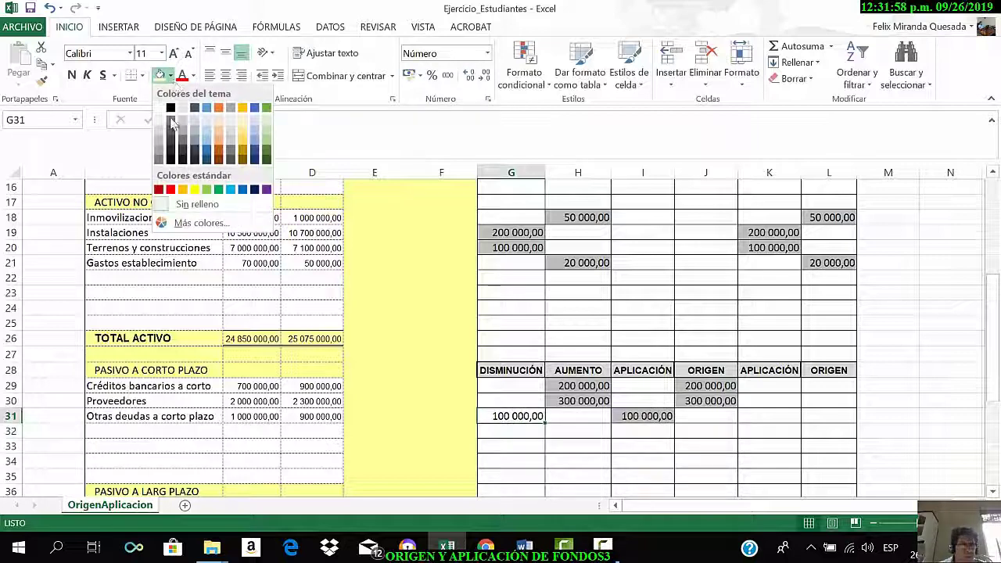
left_click(166, 127)
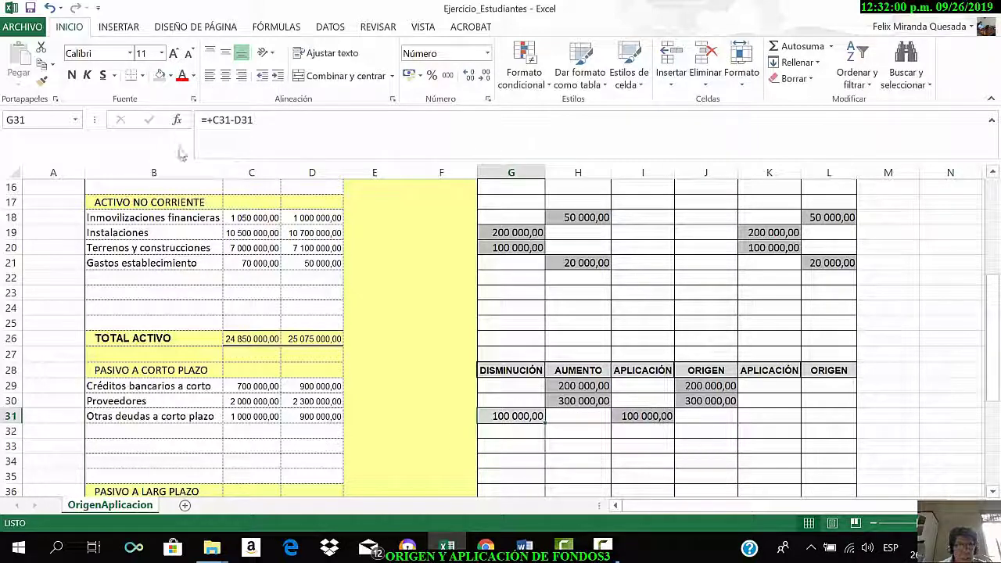
Check the APLICACIÓN cell of Otras deudas a corto plazo (I31) against the VAR. CIRCULANTE headings
left_click(643, 415)
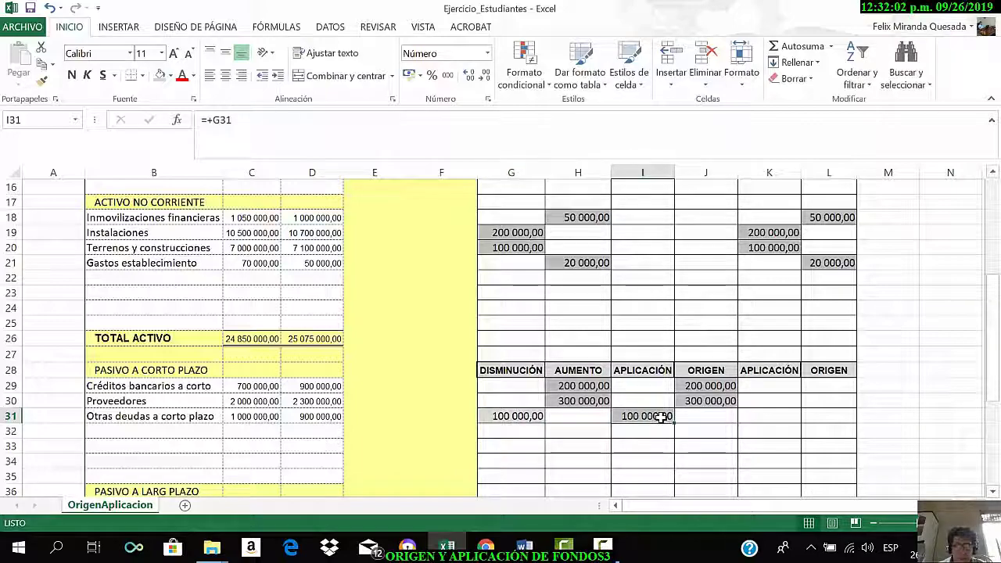
scroll(648, 297, "up", 5)
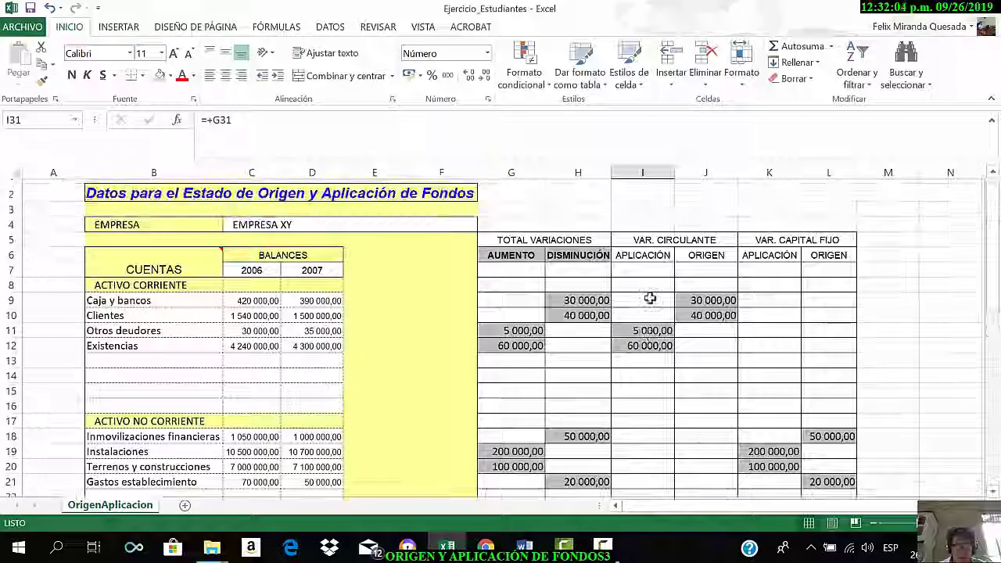
scroll(663, 255, "down", 5)
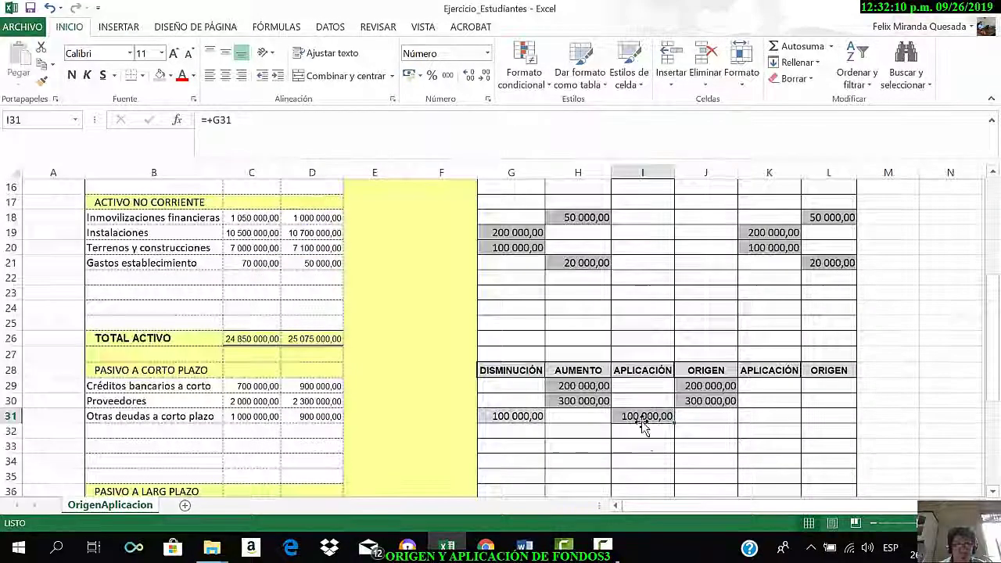
Review how the AUMENTO amounts of Créditos bancarios a corto and Proveedores carry over to ORIGEN under VAR. CIRCULANTE
scroll(649, 415, "down", 1)
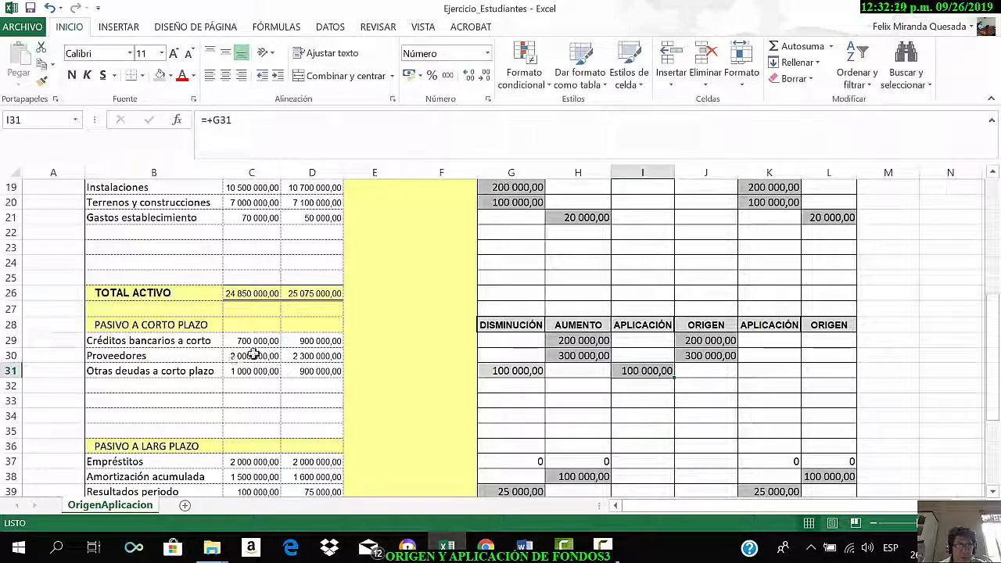
left_click(513, 342)
left_click(579, 340)
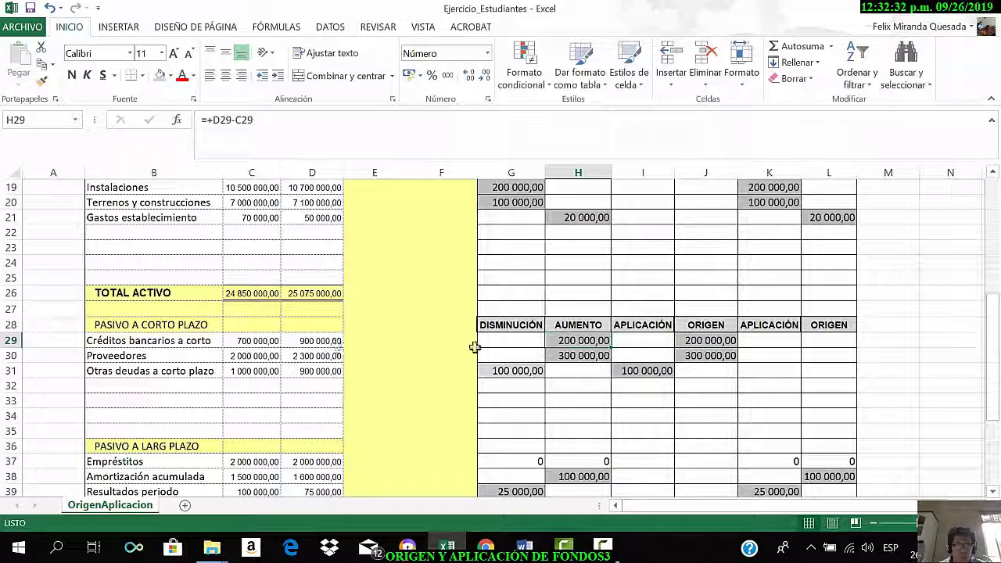
left_click(707, 342)
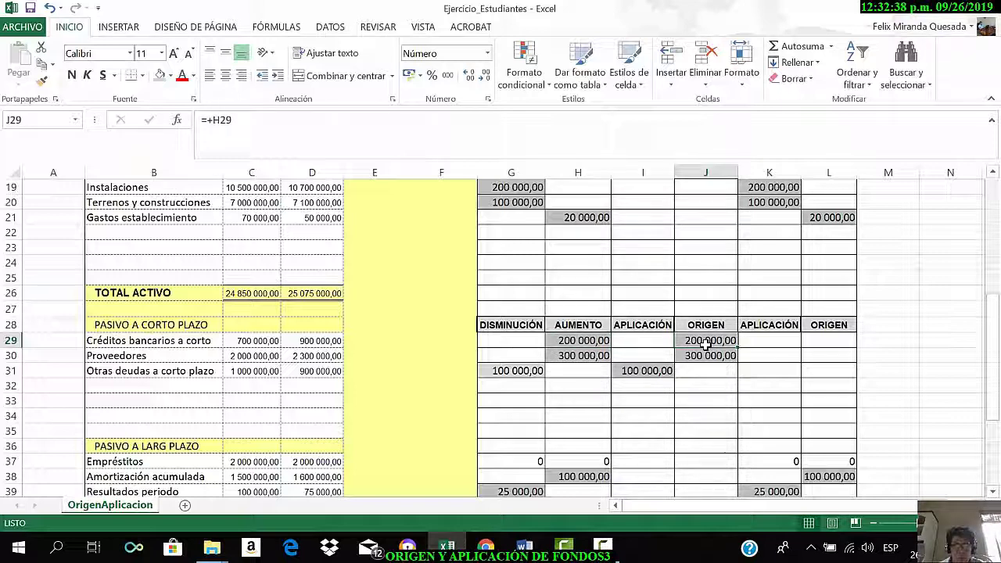
scroll(699, 352, "up", 4)
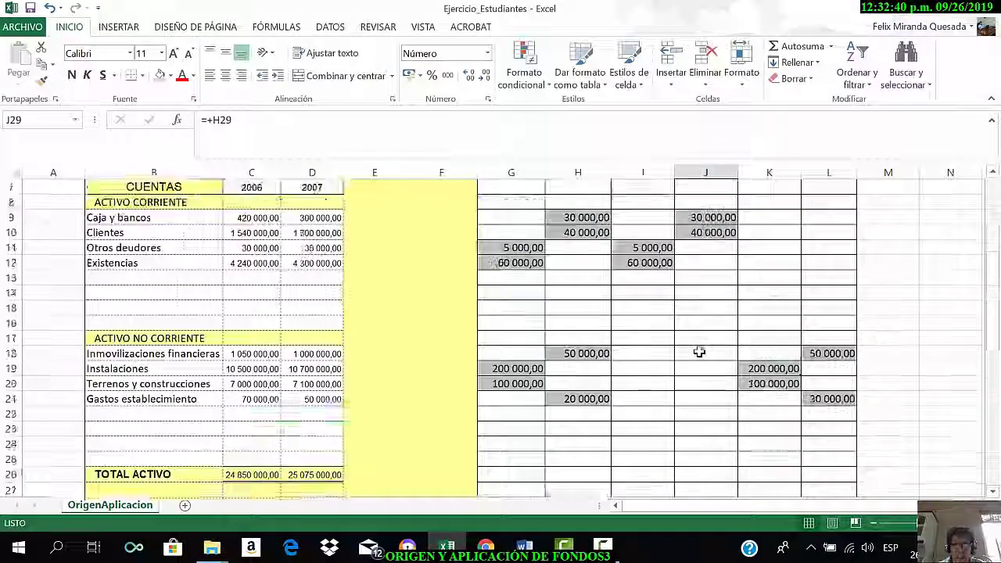
scroll(698, 352, "up", 2)
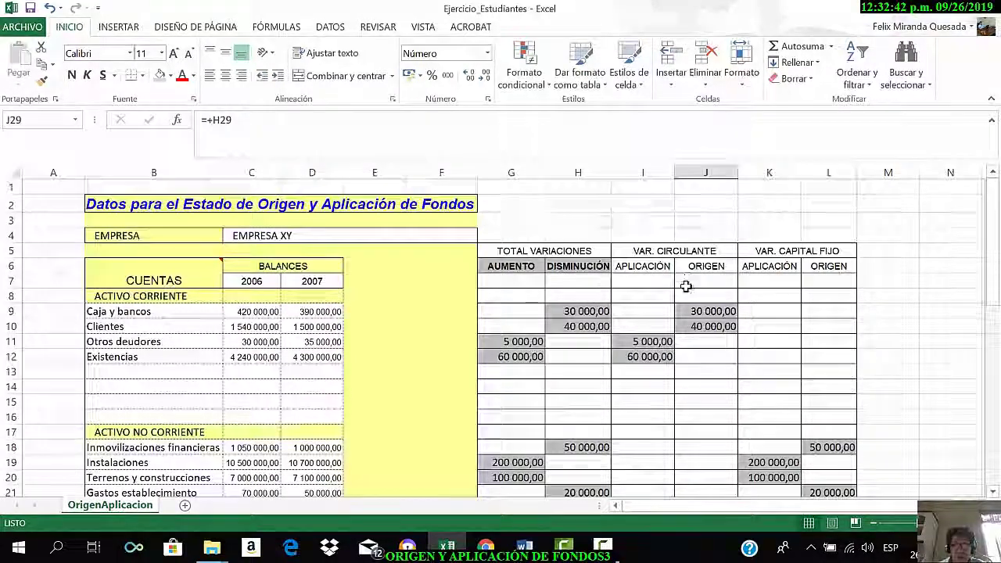
scroll(692, 357, "down", 6)
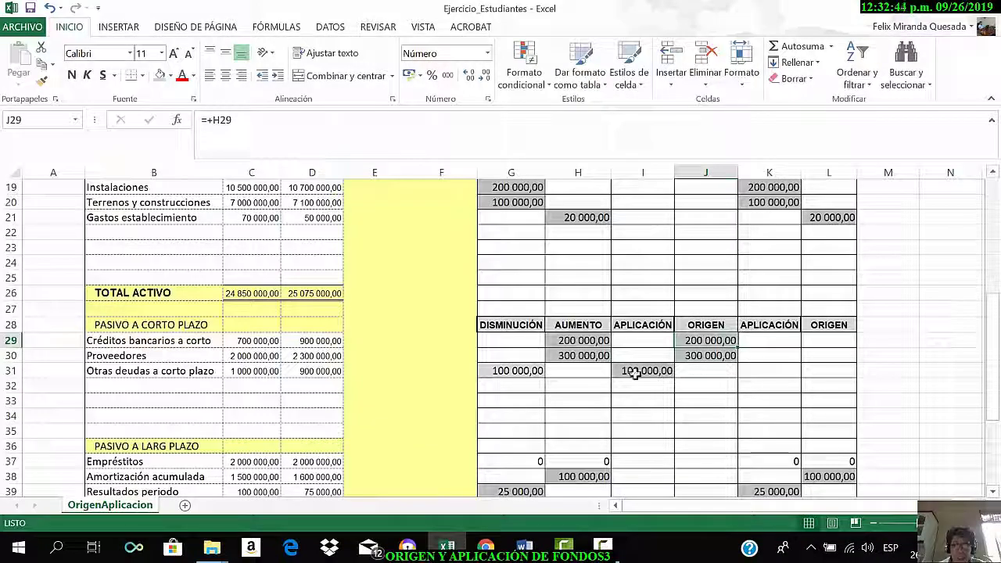
left_click(585, 353)
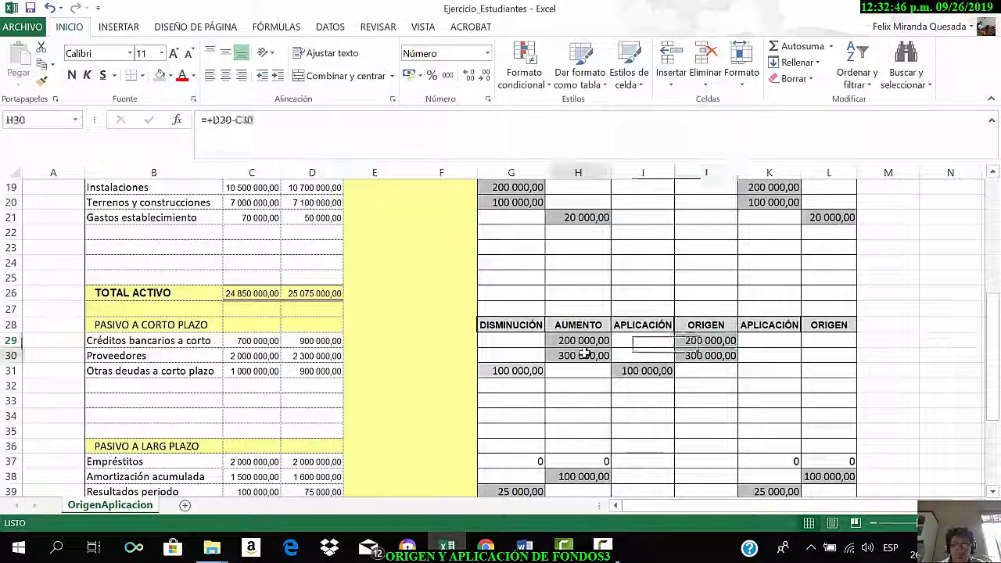
left_click(694, 354)
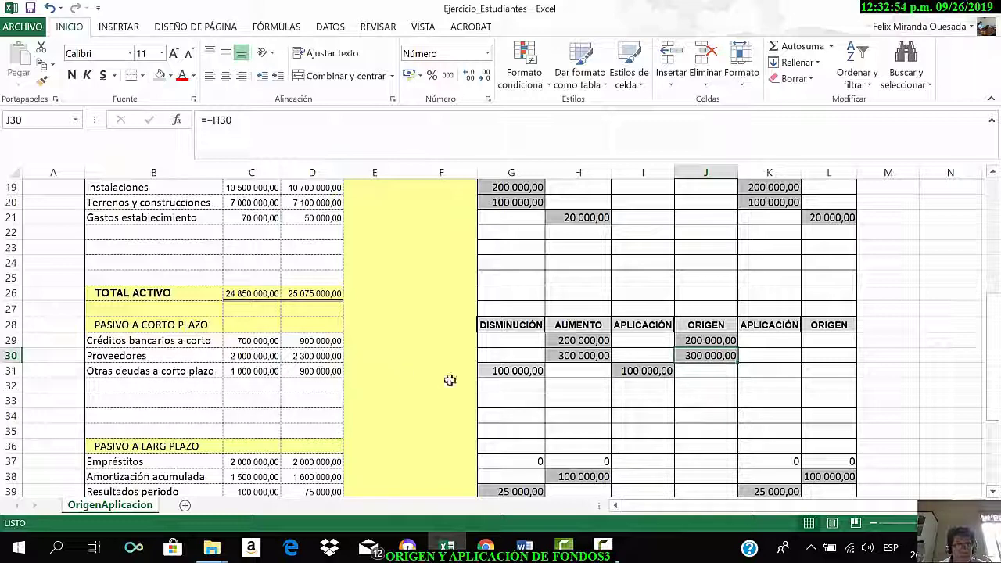
Shade the DISMINUCIÓN cell G31 with the darker grey of the neighbouring variation cells and check its APLICACIÓN cell (I31)
left_click(518, 373)
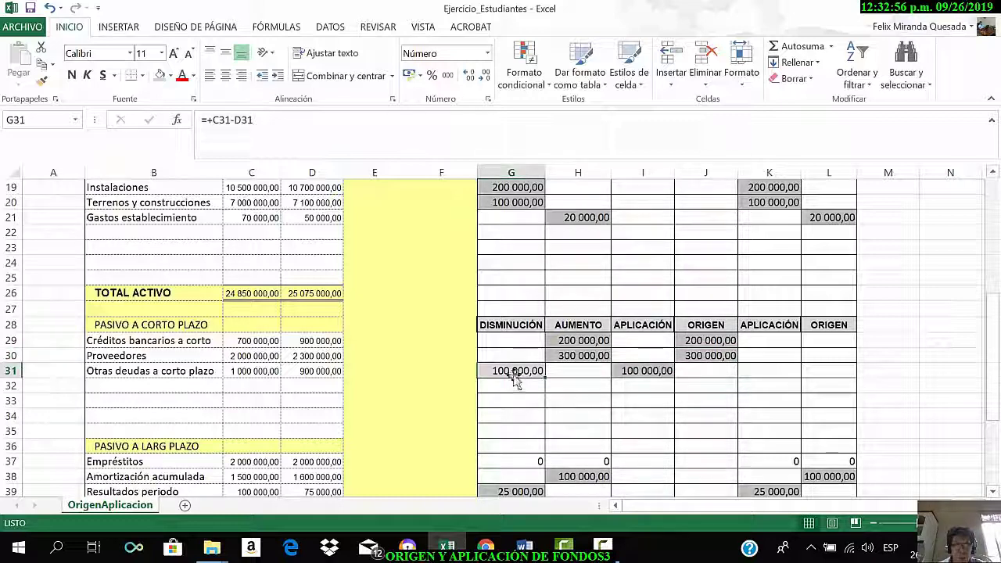
left_click(169, 75)
left_click(160, 148)
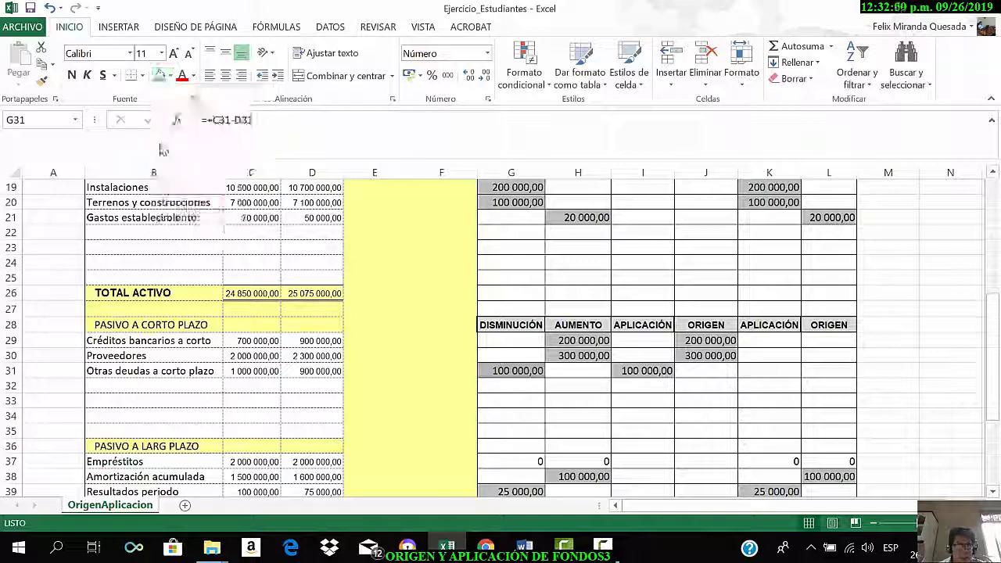
left_click(652, 372)
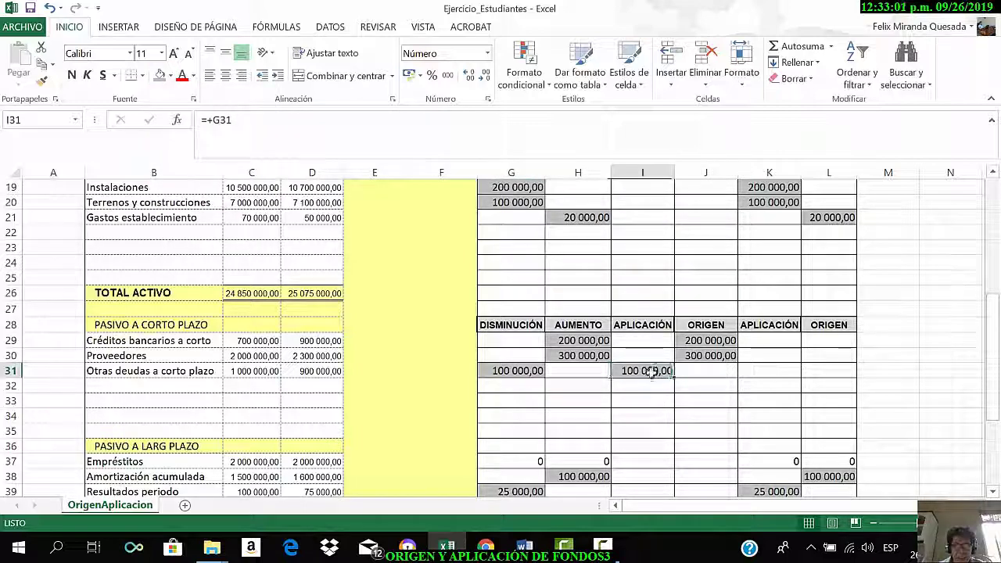